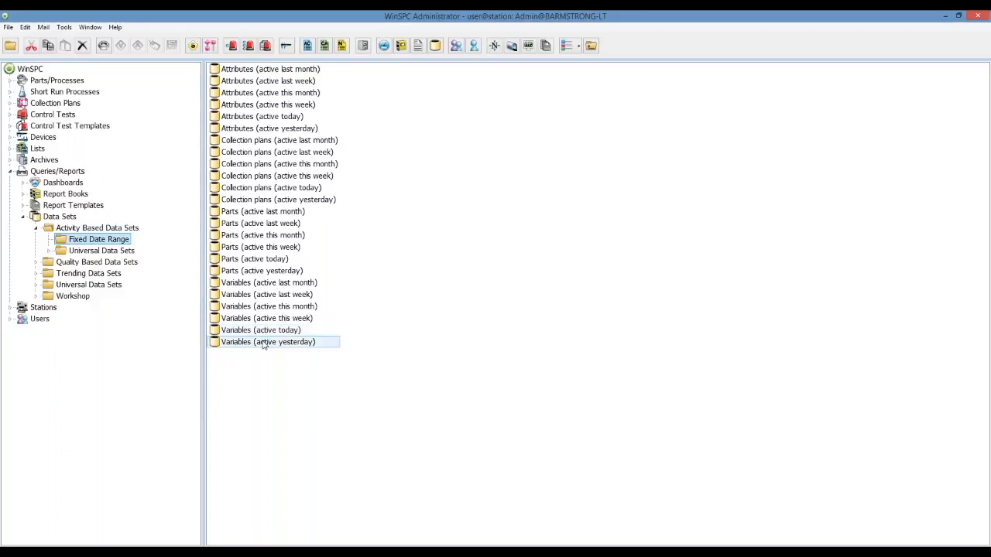
Step: Open the Variables (active yesterday) data set to review its variables, and close it
click(263, 342)
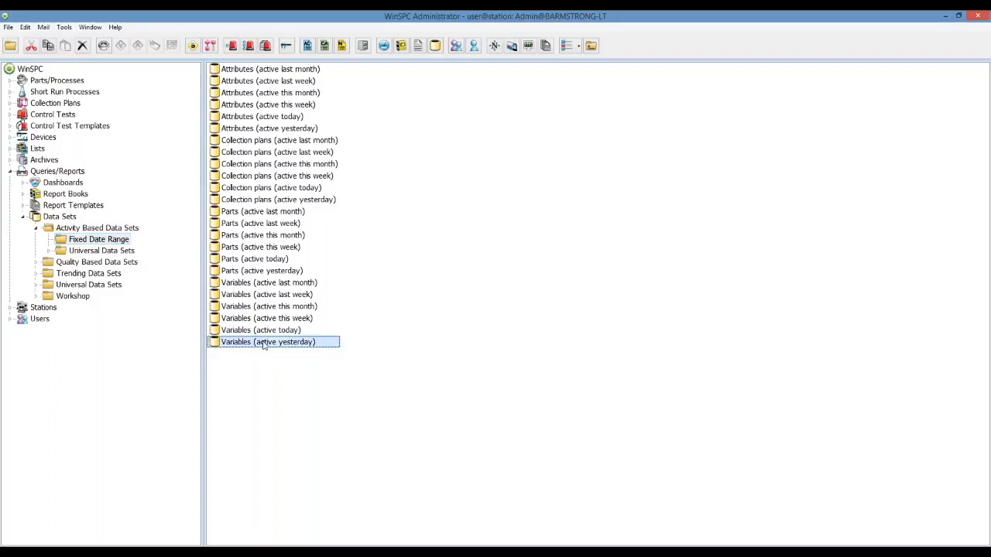
double_click(264, 344)
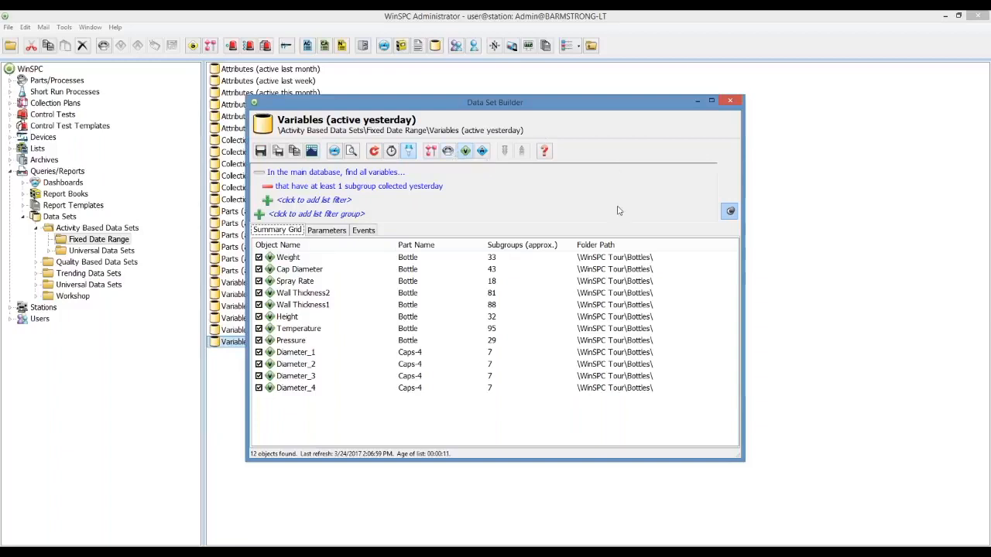
click(731, 101)
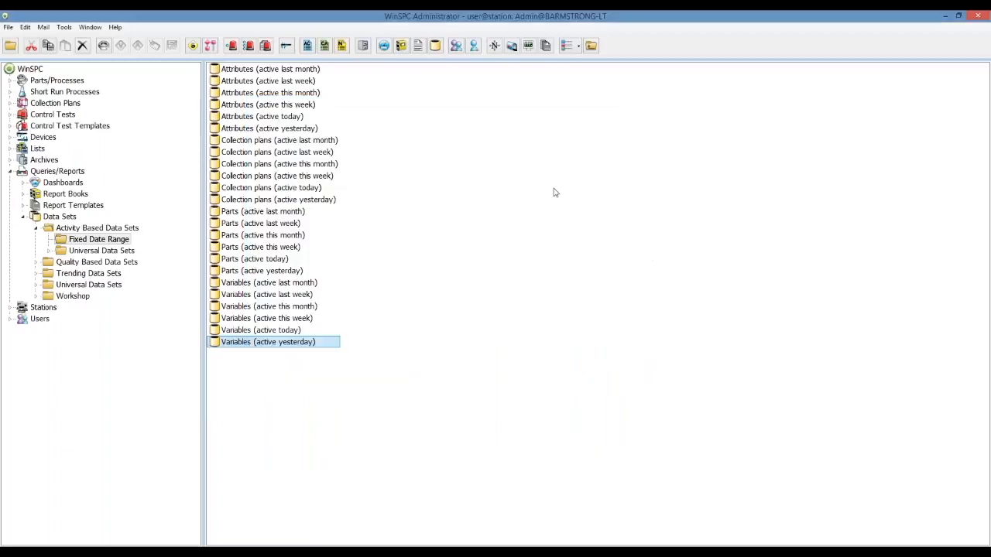
Step: Query the activity-based data set of variables with data collection activity for This Week, enlarge the results window to review them, and close it
click(103, 232)
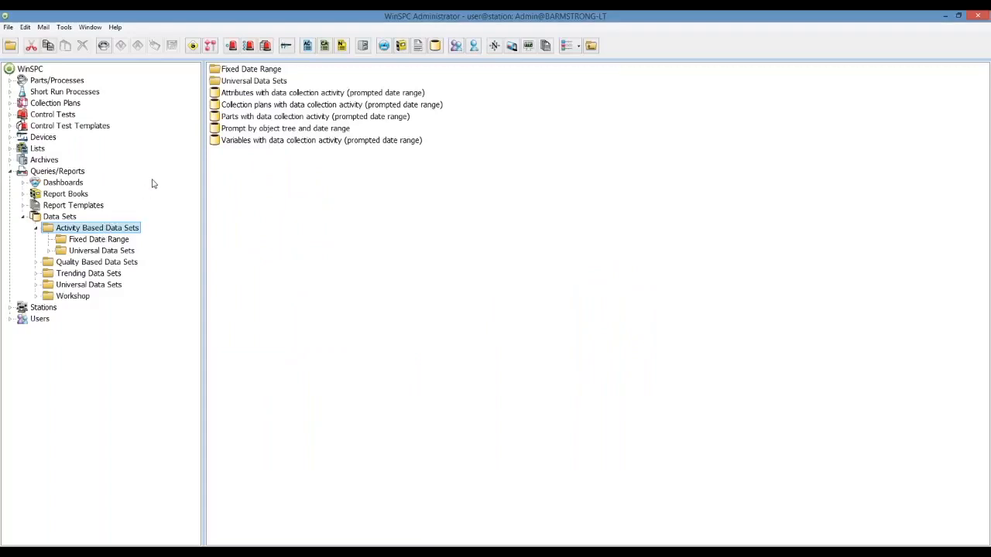
click(229, 142)
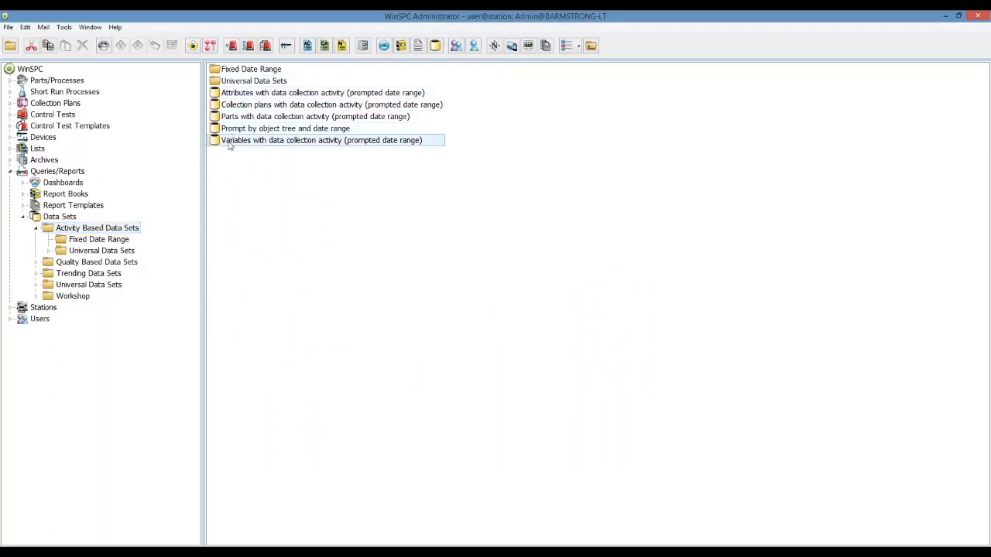
double_click(229, 144)
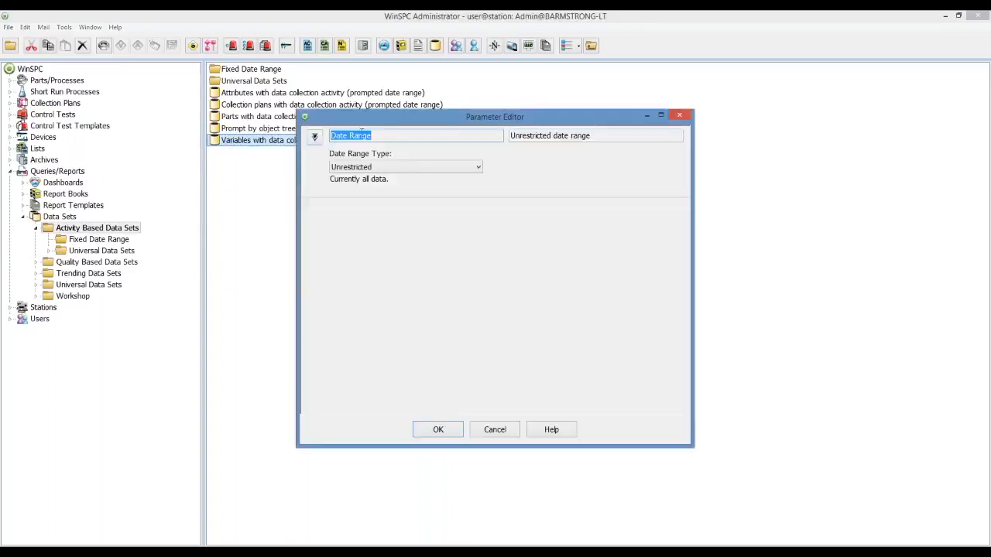
click(478, 168)
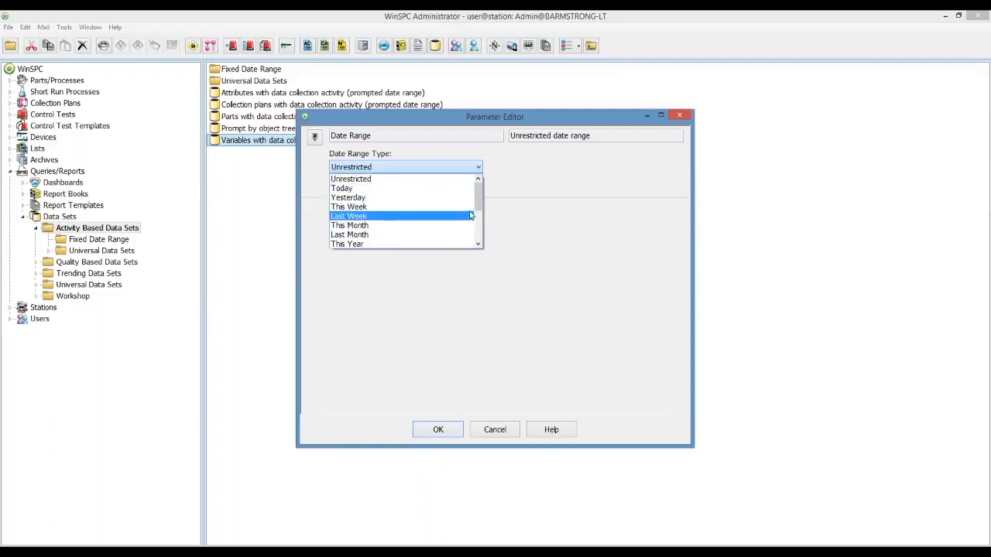
click(470, 208)
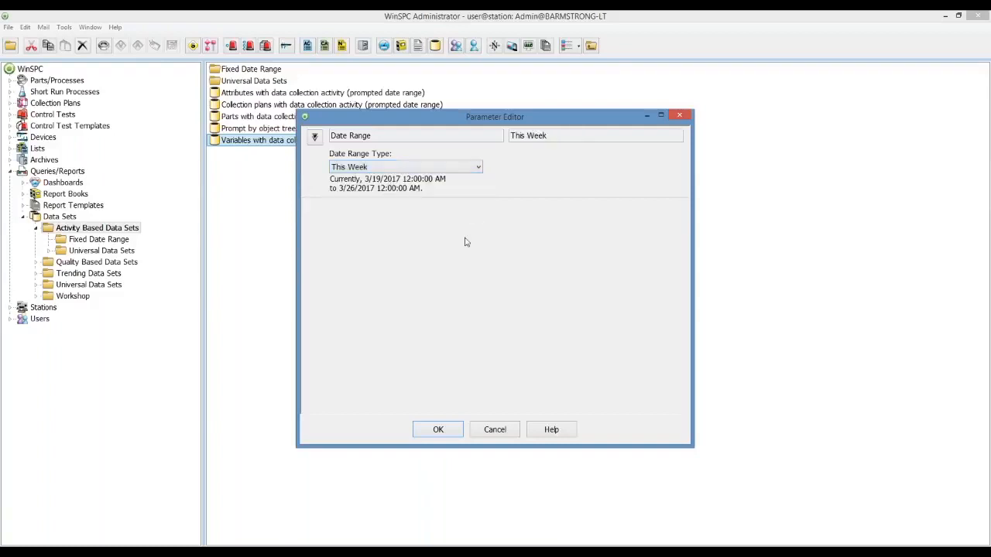
click(436, 431)
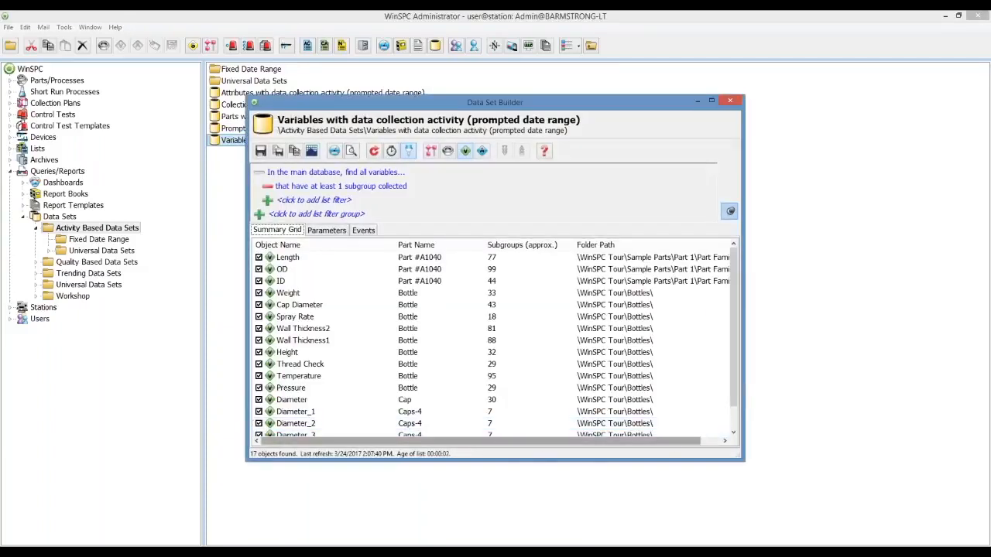
drag(744, 462, 781, 498)
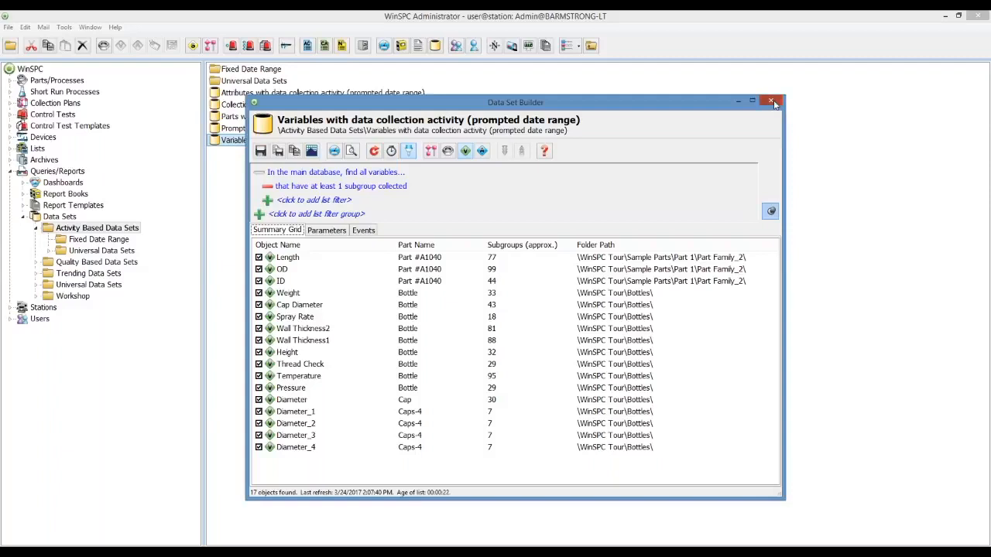
click(772, 101)
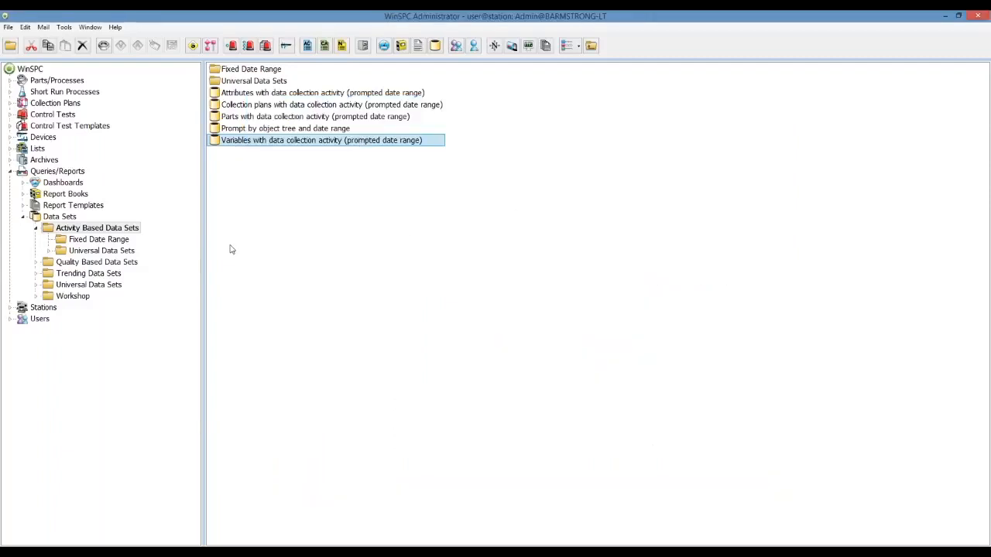
Step: Collapse the Activity Based Data Sets folder and view the Annotation Searches under Quality Based Data Sets
click(35, 228)
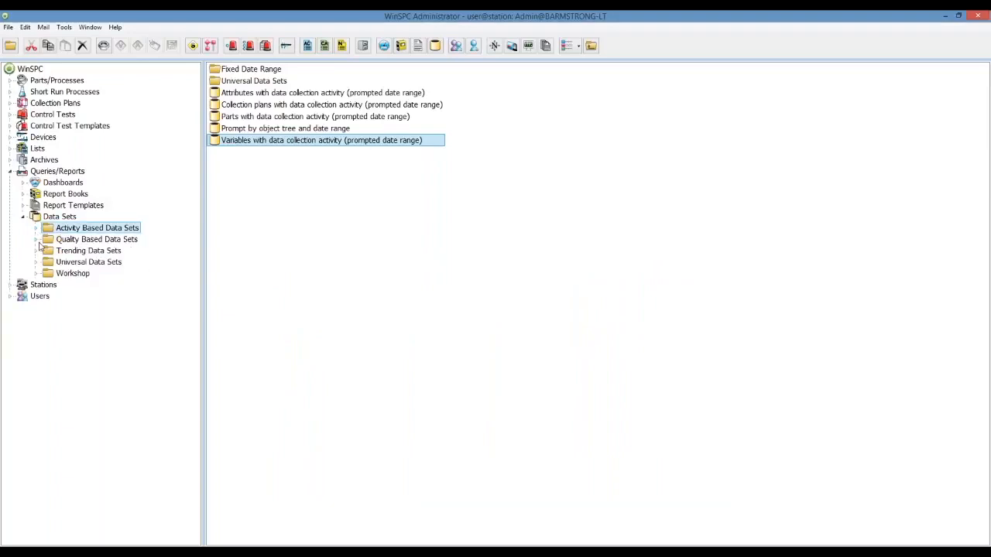
click(37, 240)
click(77, 240)
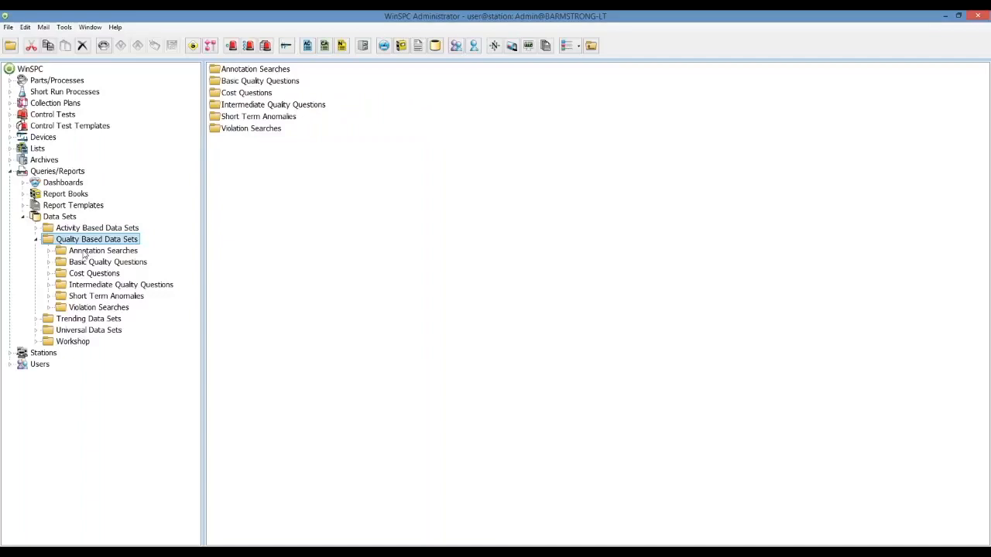
click(83, 254)
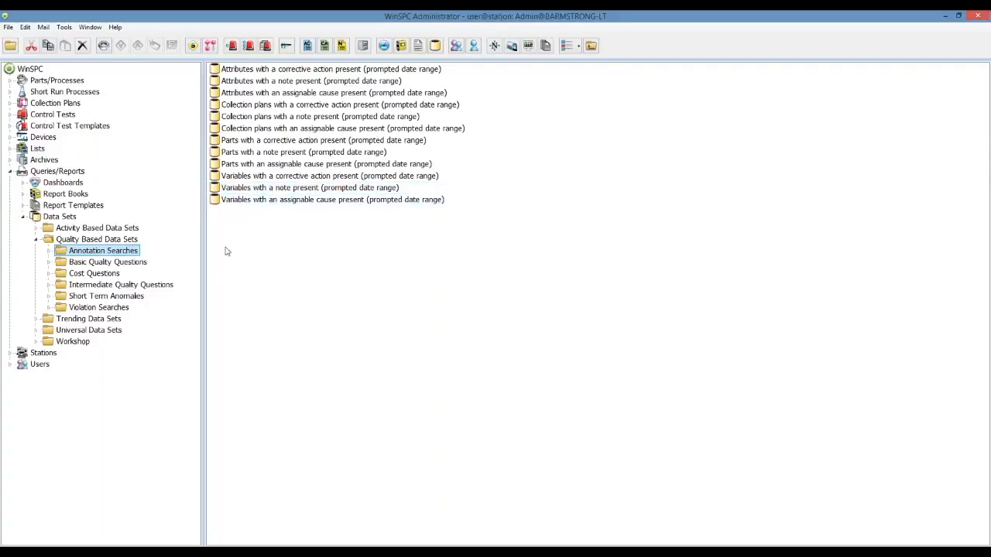
Step: Open the Incapable processes (active variables) data set from Basic Quality Questions and refresh its results
click(74, 263)
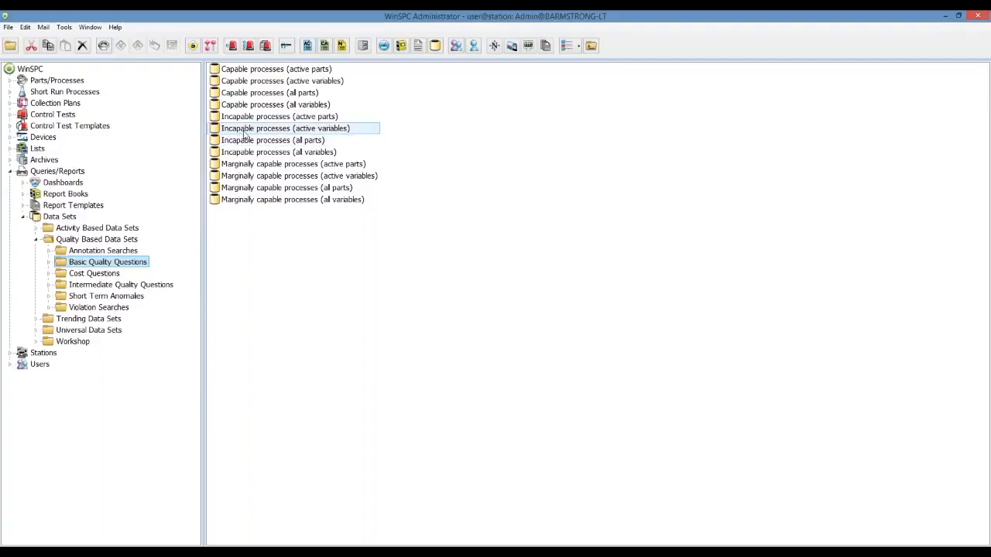
click(245, 130)
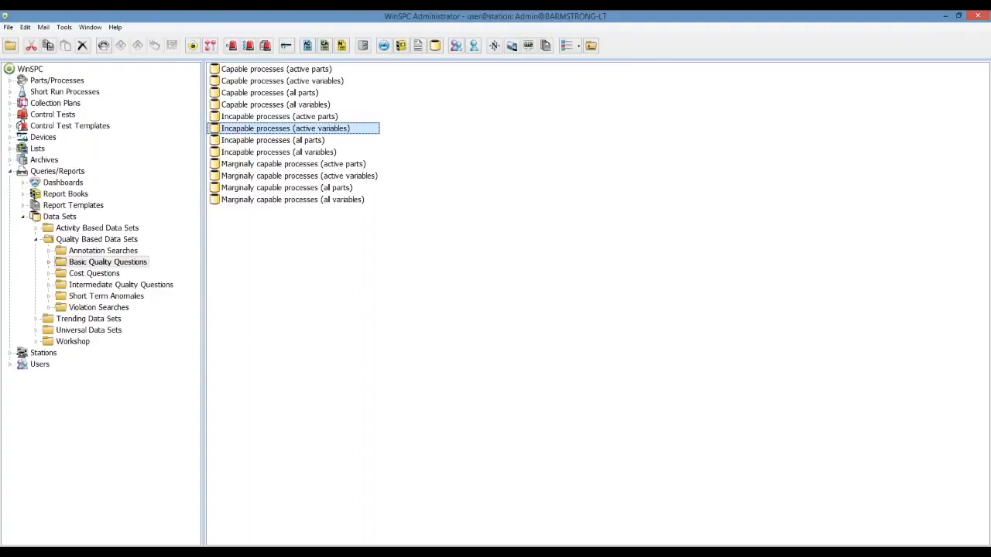
double_click(249, 130)
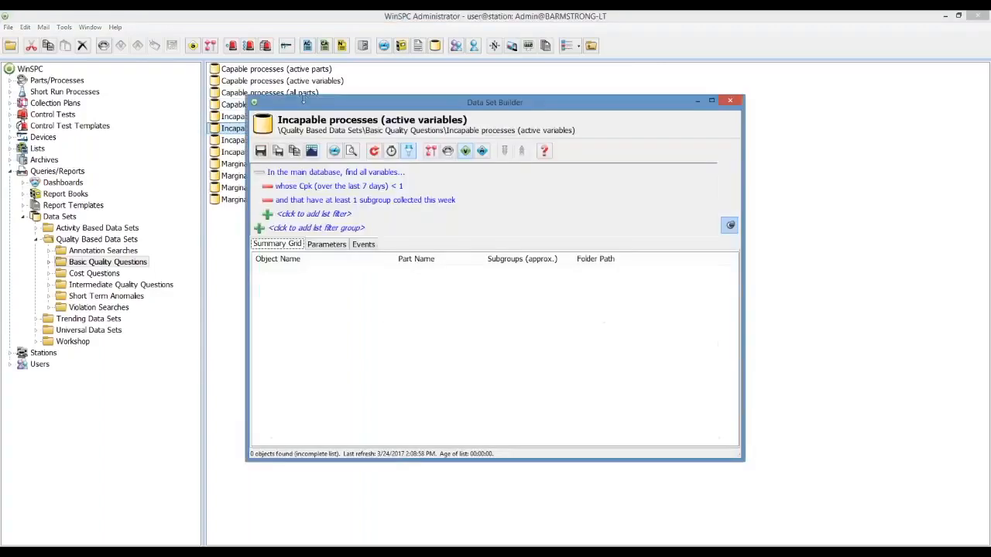
click(374, 151)
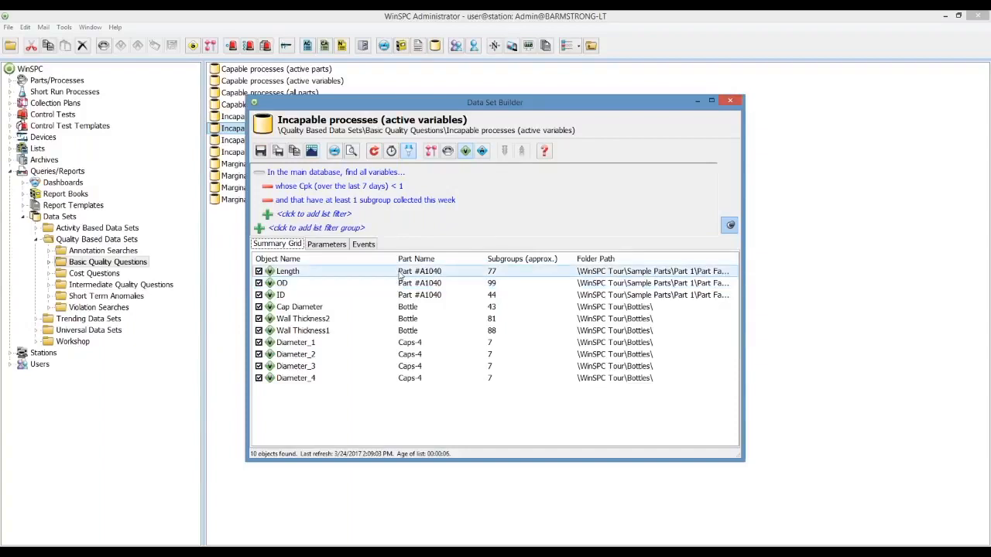
Step: Examine the analysis of the OD variable of Part #A1040, and close the analyzer and the data set
click(400, 286)
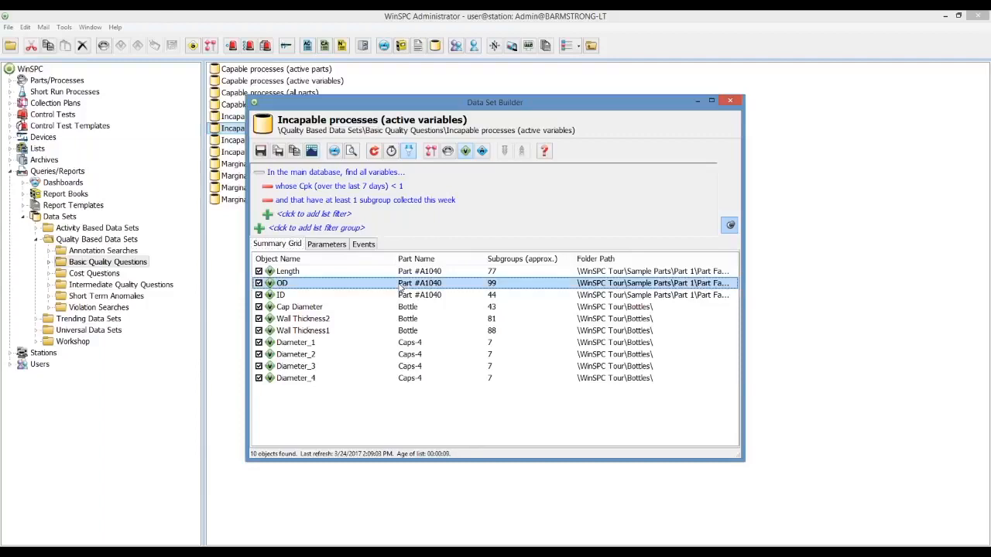
double_click(400, 285)
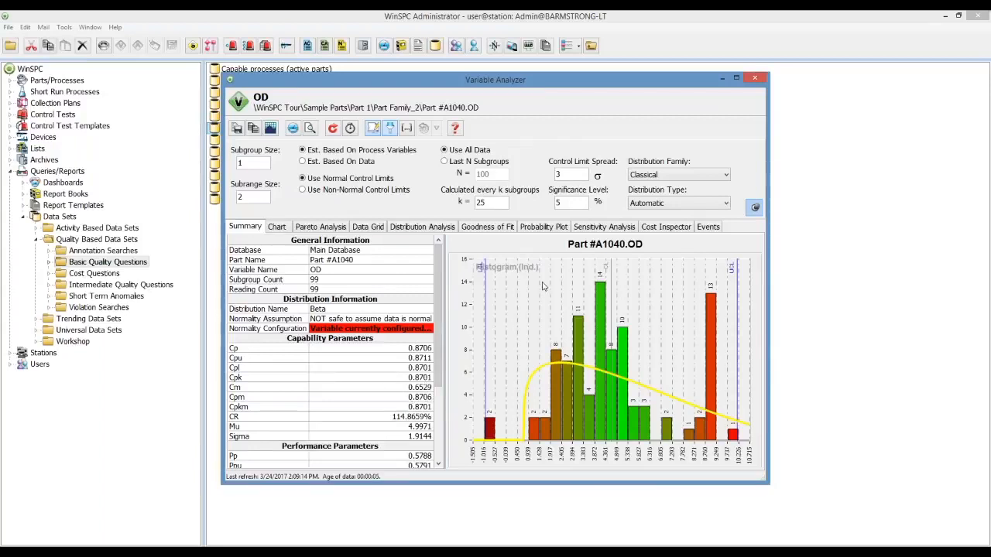
click(763, 78)
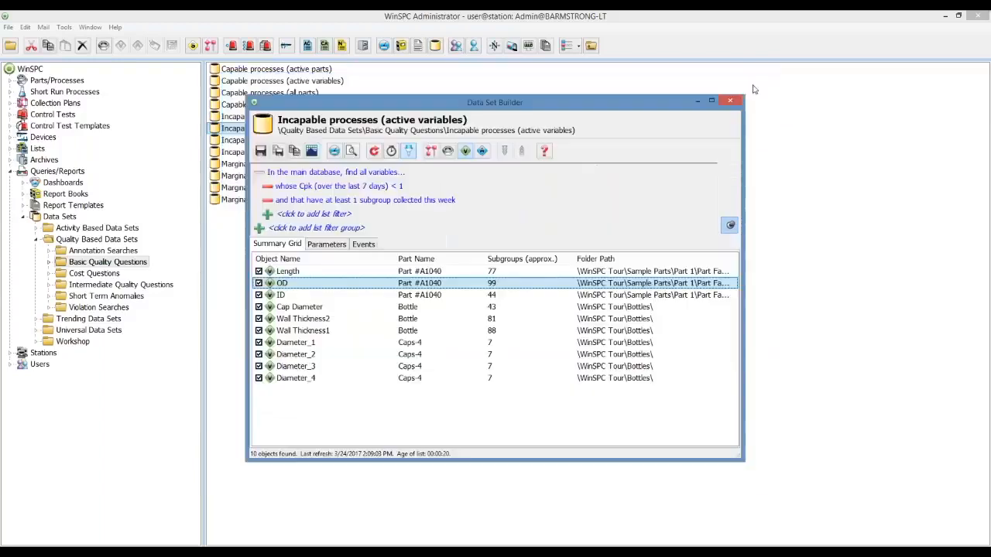
click(732, 104)
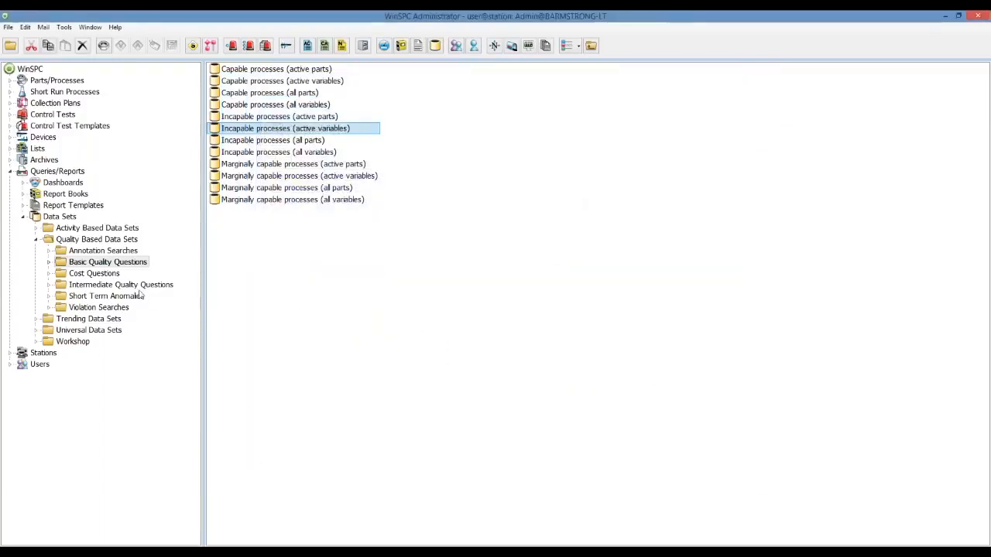
Step: Look through the Cost Questions, Intermediate Quality Questions and Short Term Anomalies data set folders
click(82, 276)
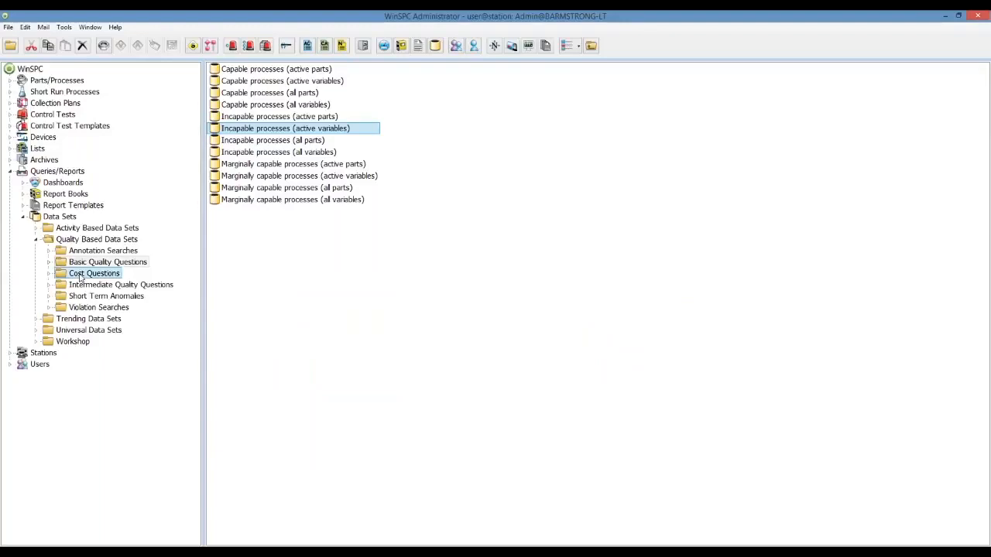
click(82, 285)
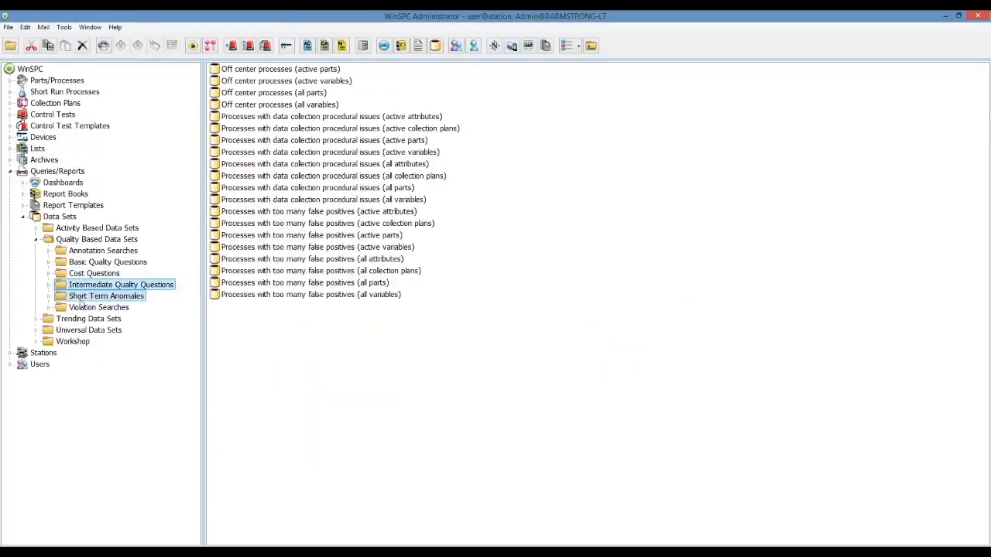
click(86, 296)
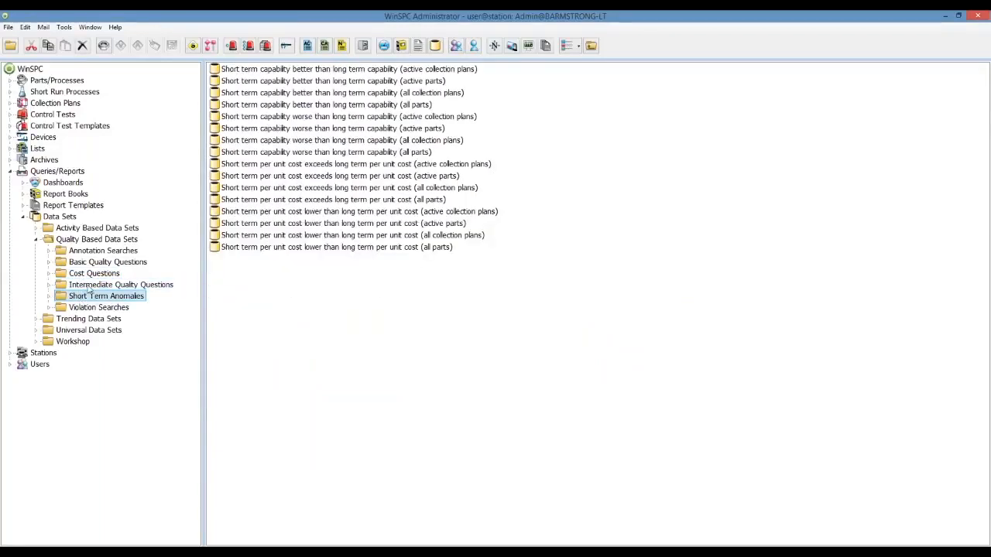
Step: Preview the Capability Ranking report for Off center processes (all variables) in Intermediate Quality Questions, and close the preview
click(89, 288)
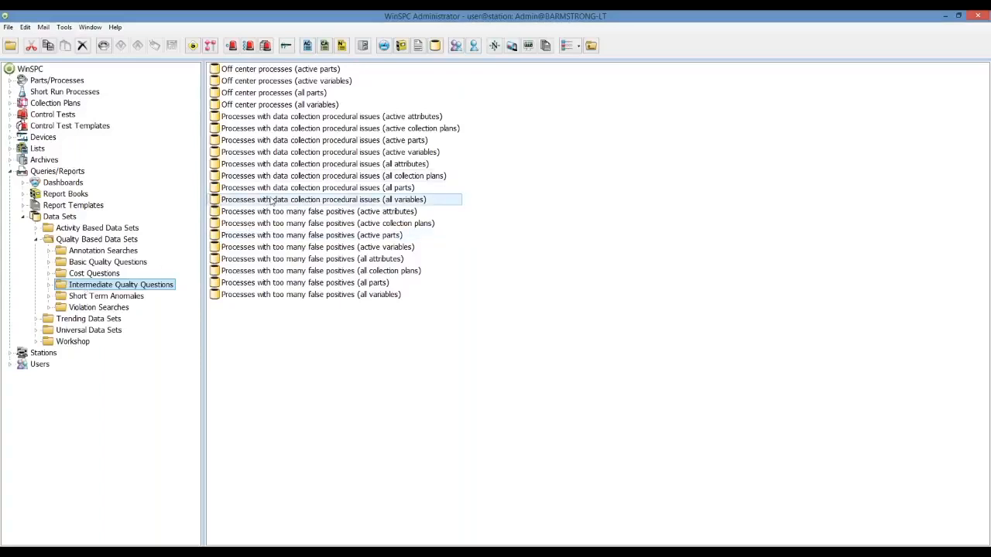
right_click(271, 109)
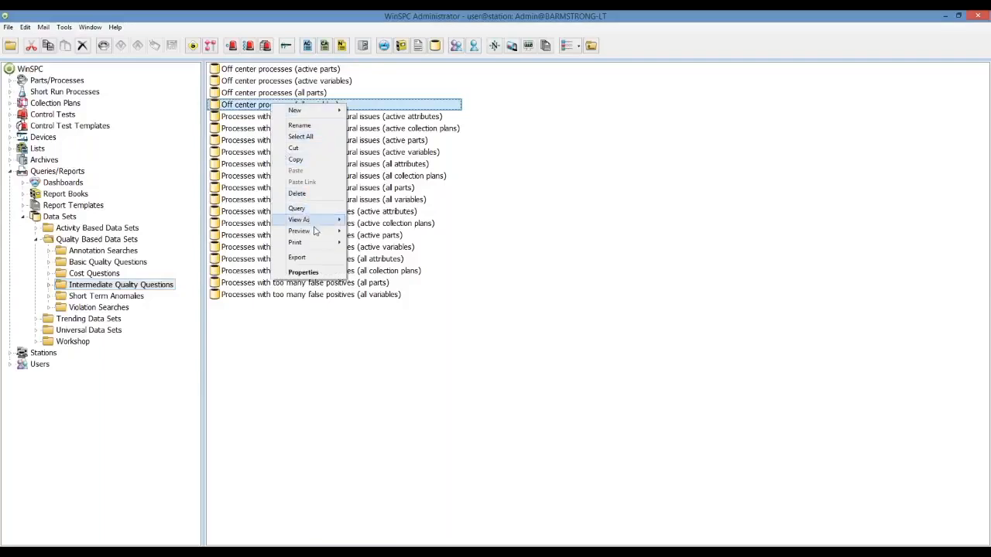
mouse_move(317, 232)
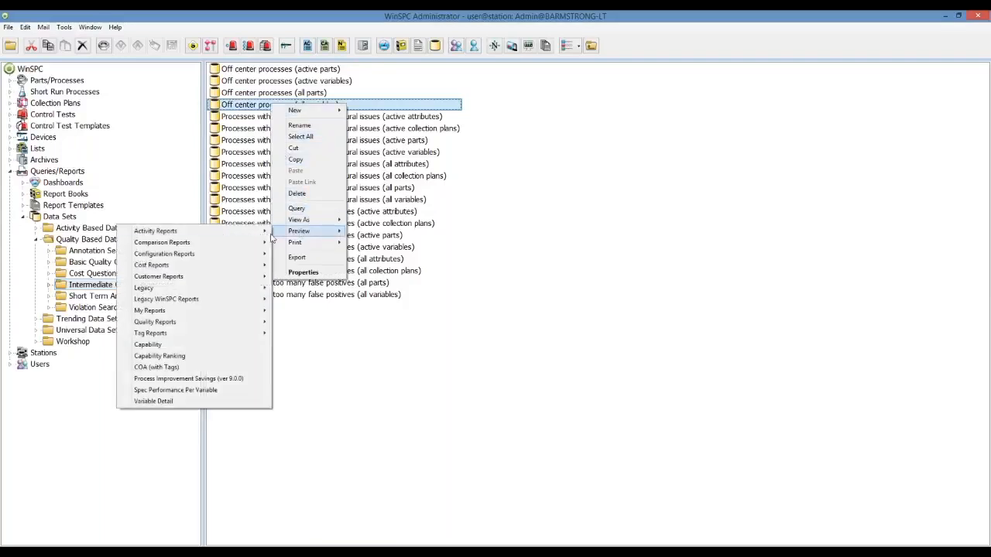
click(190, 358)
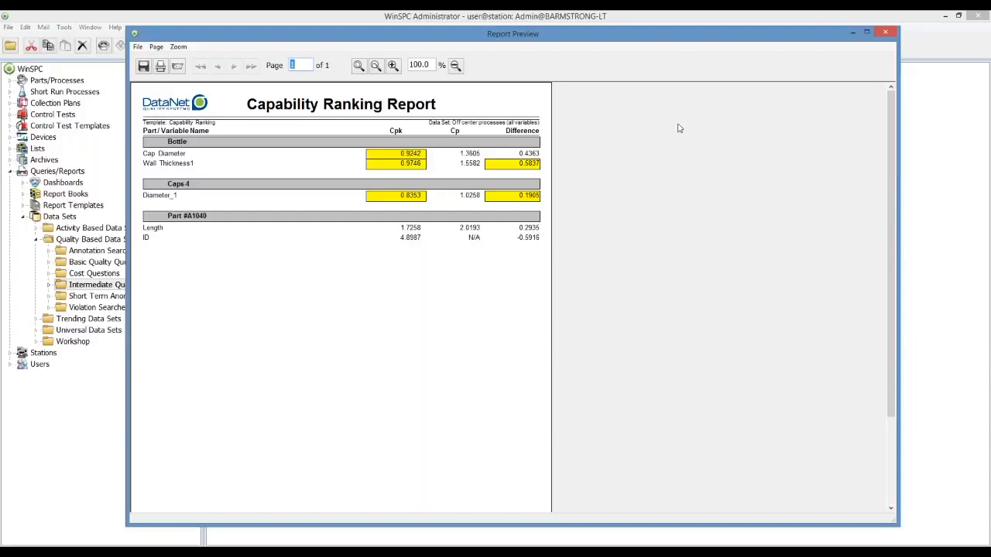
click(886, 36)
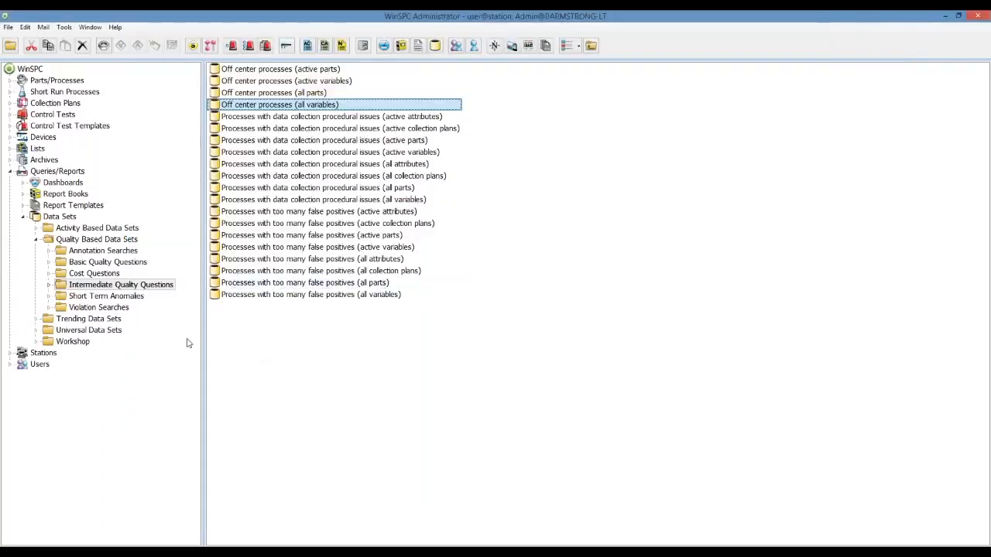
Step: View the Variables with a specification limit violation data set from Violation Searches as the Chart Matrix - SL dashboard for This Week
click(96, 308)
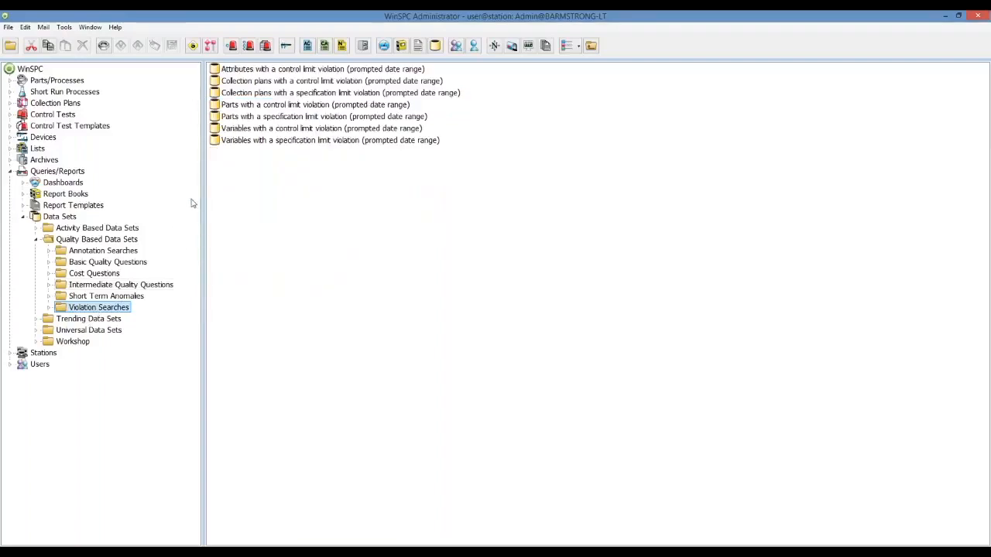
right_click(251, 145)
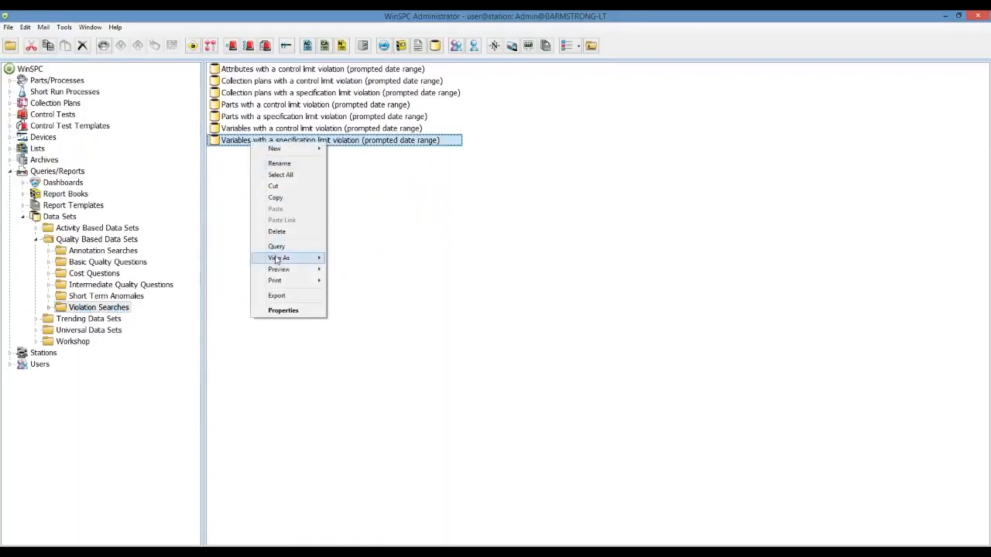
mouse_move(277, 260)
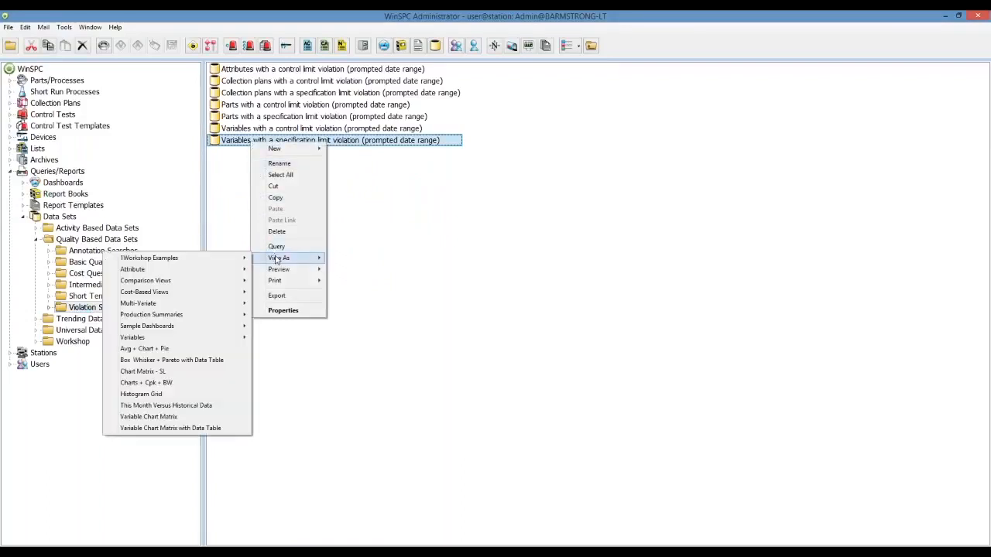
click(163, 374)
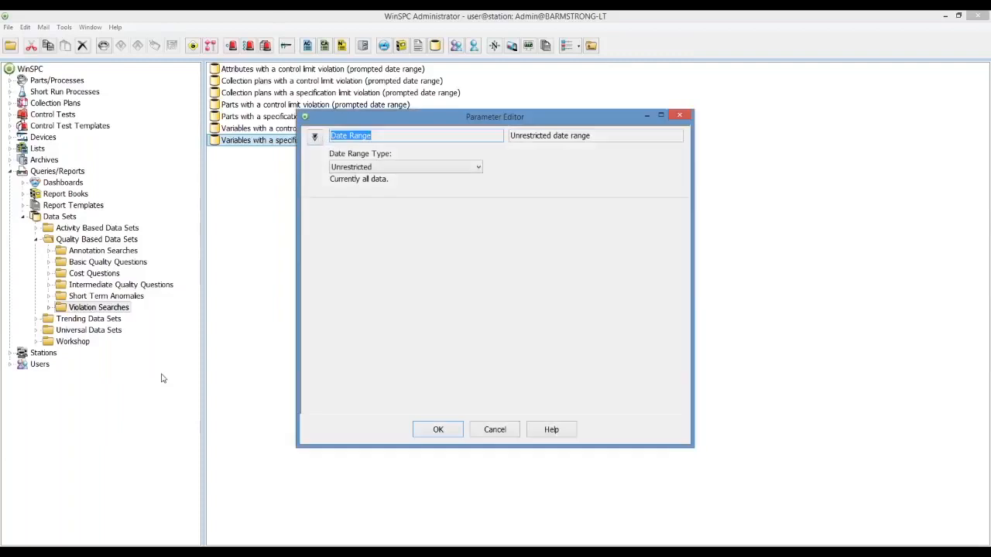
click(477, 169)
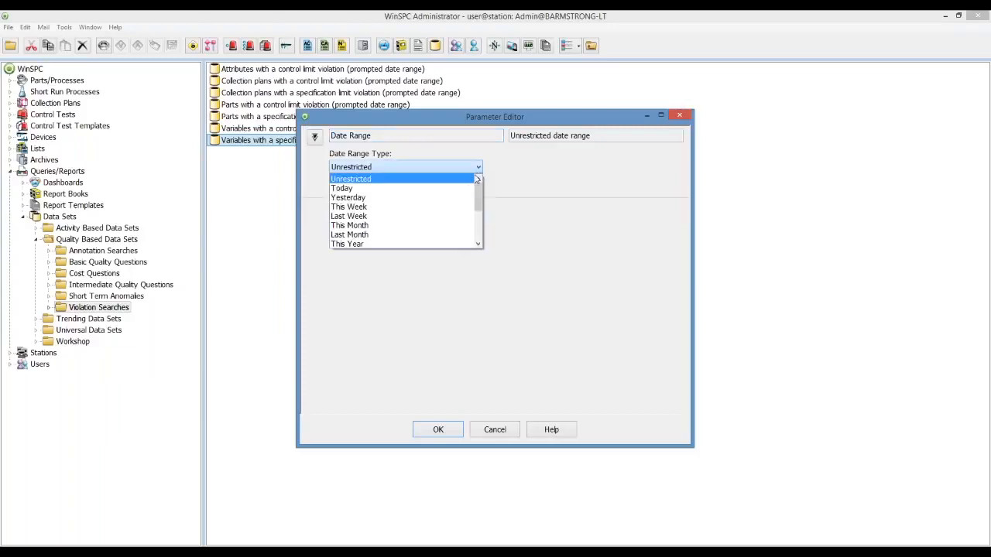
click(453, 206)
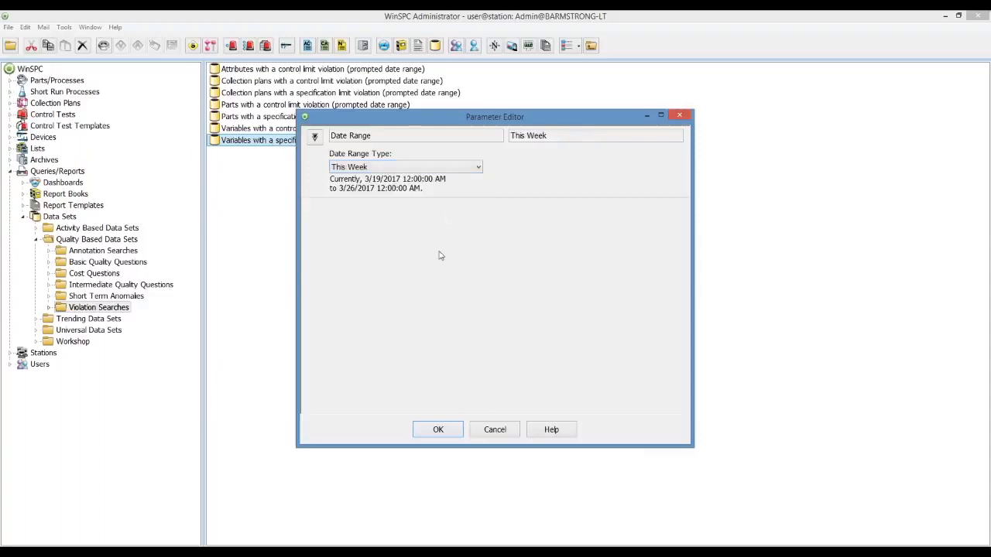
click(437, 431)
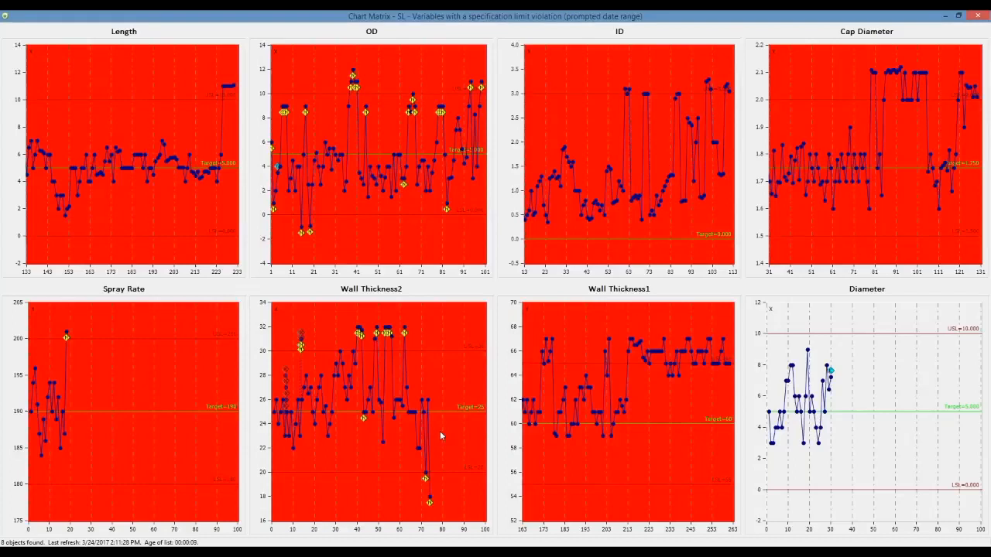
Step: Examine the analysis of the ID variable from its dashboard chart, and close the analyzer and the dashboard
double_click(581, 150)
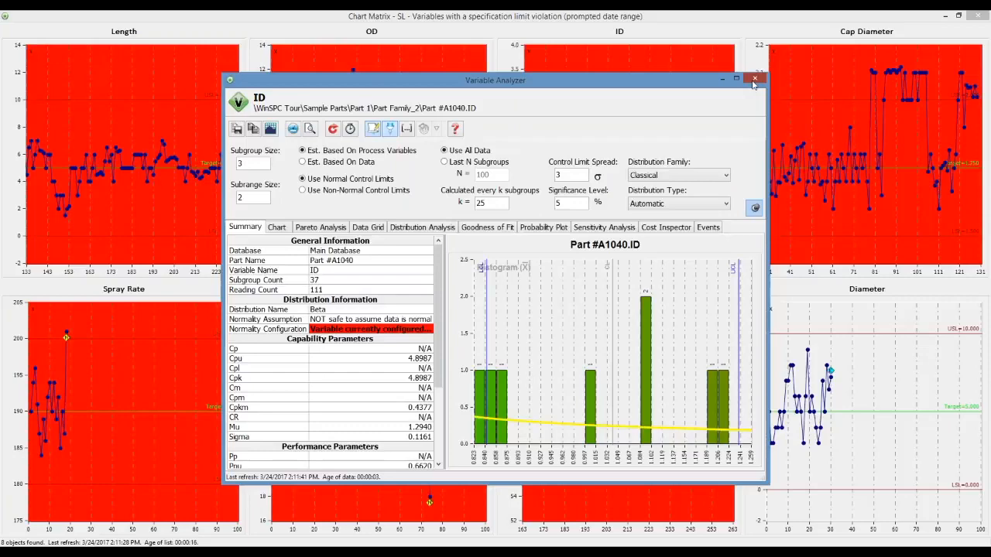
click(754, 80)
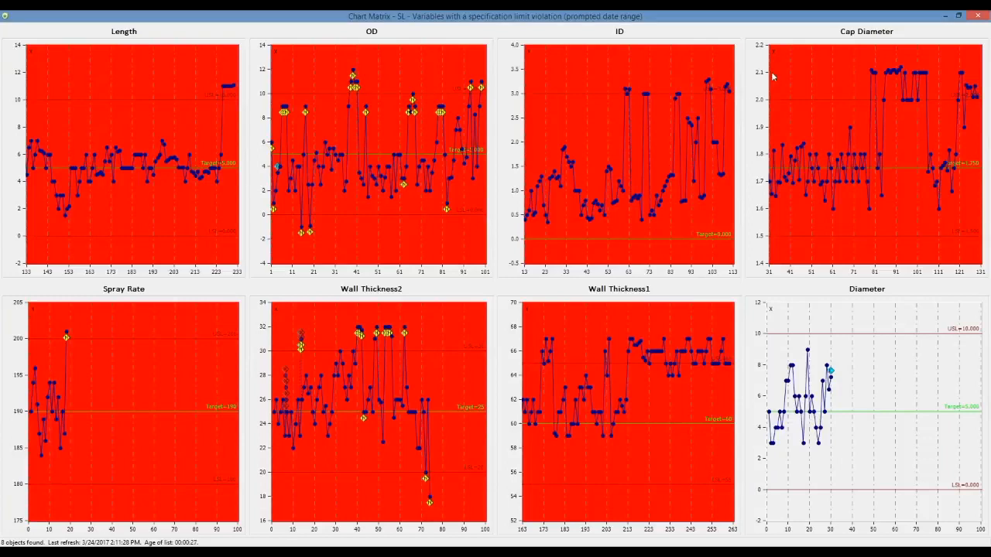
click(978, 16)
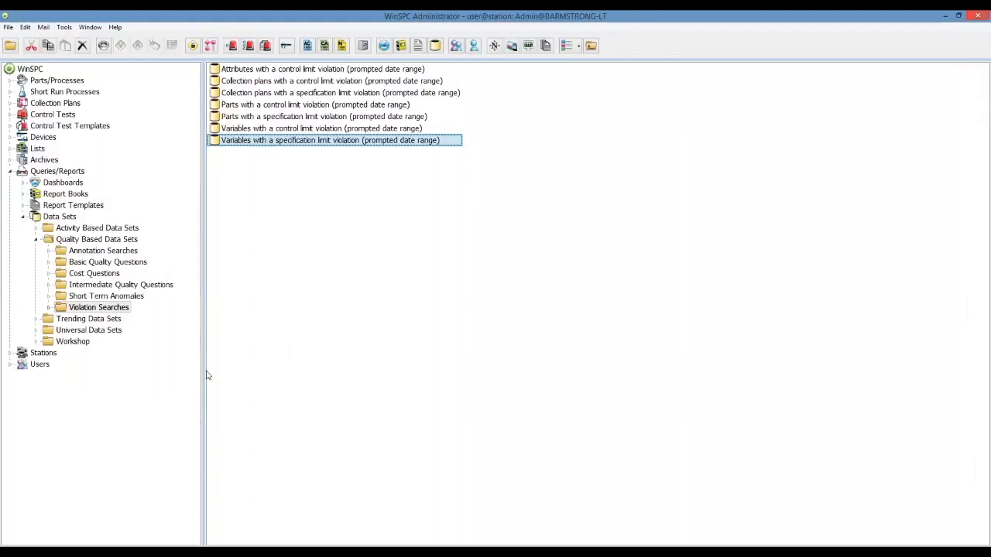
Step: Collapse Quality Based Data Sets and look through the Universal Data Sets and Trending Data Sets folders
click(34, 242)
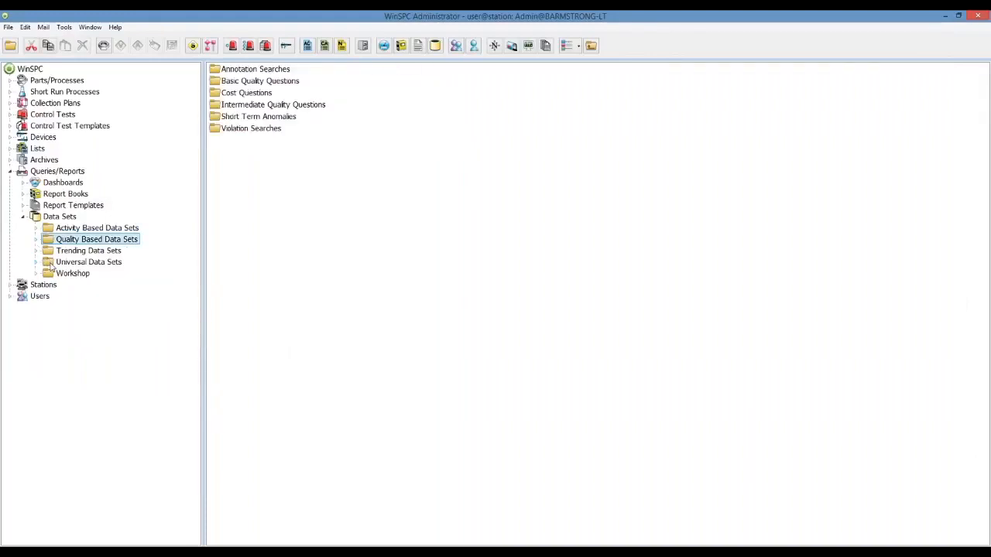
click(51, 263)
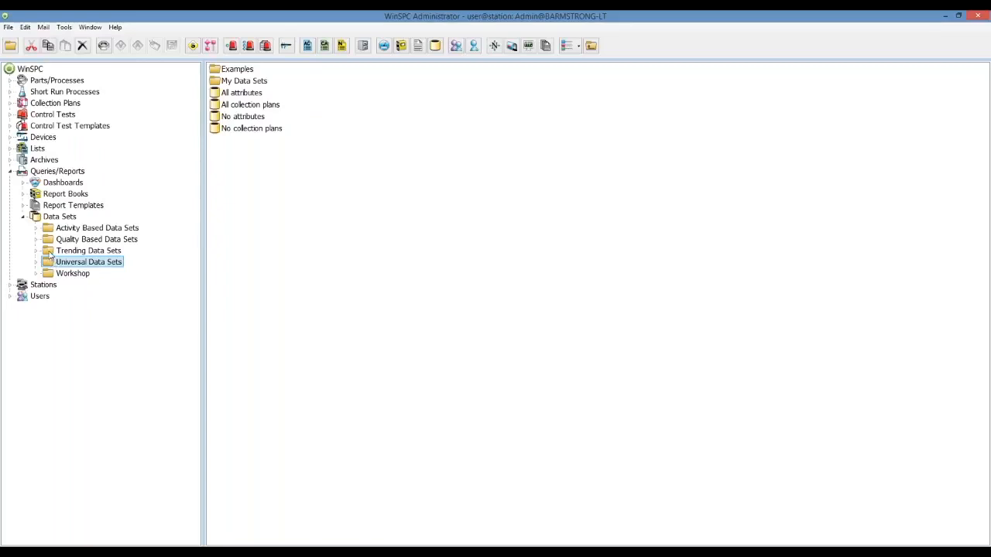
click(51, 252)
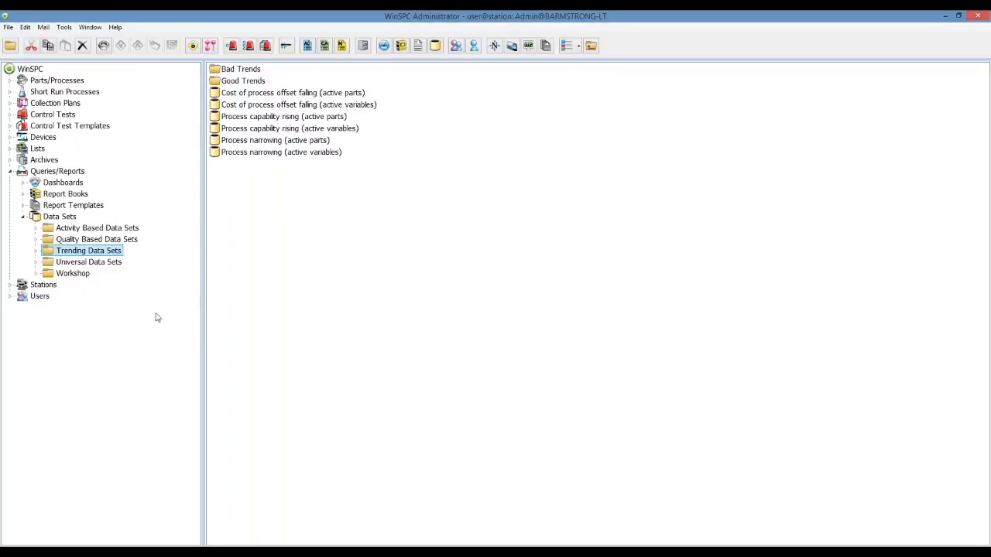
Step: Create a data set named Bottle in the Workshop folder and open it in the Data Set Builder
click(74, 275)
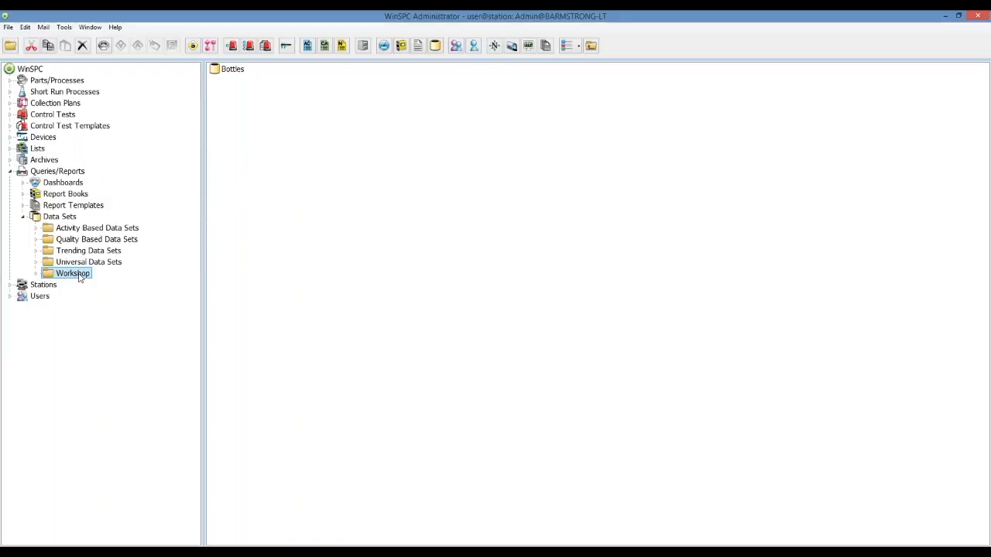
right_click(237, 125)
mouse_move(302, 128)
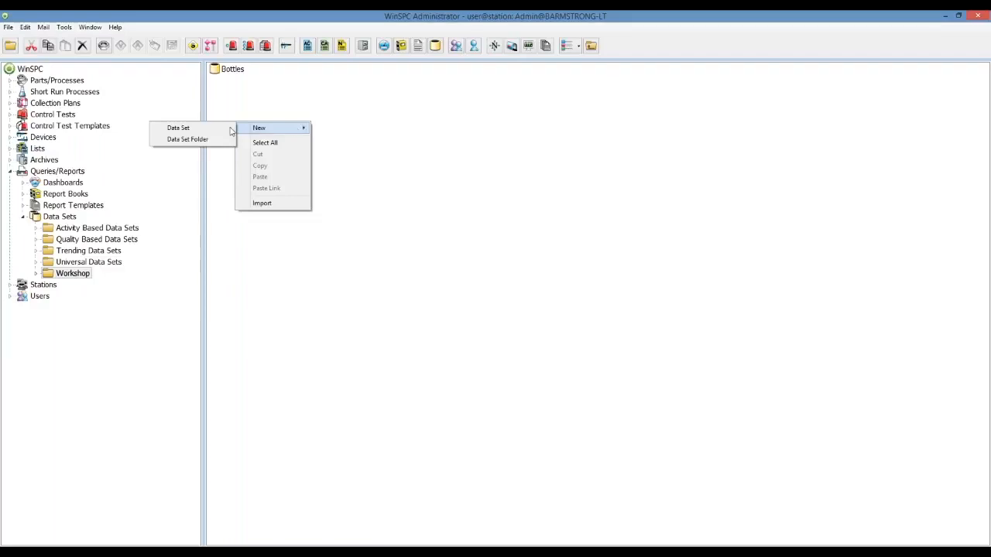
click(180, 128)
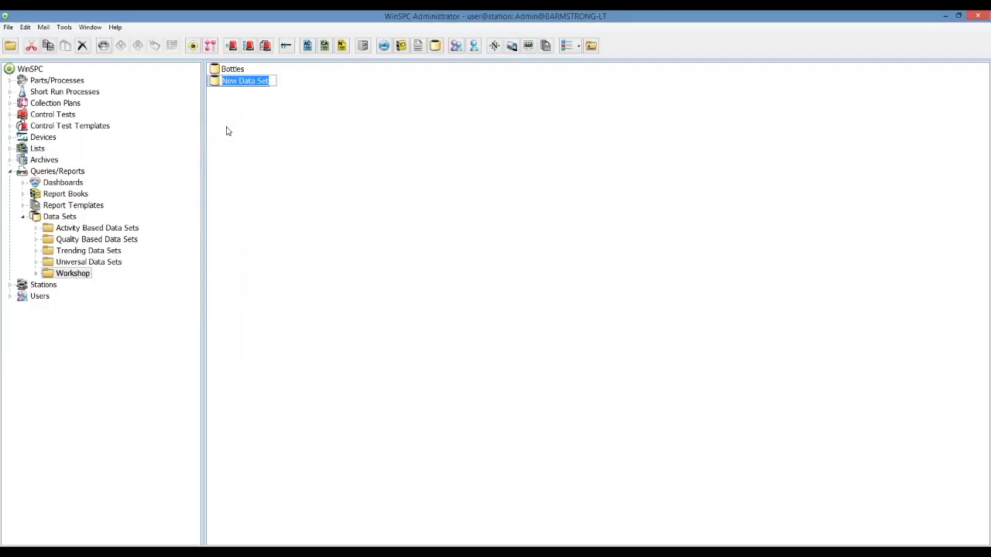
text(Bottle)
key(Return)
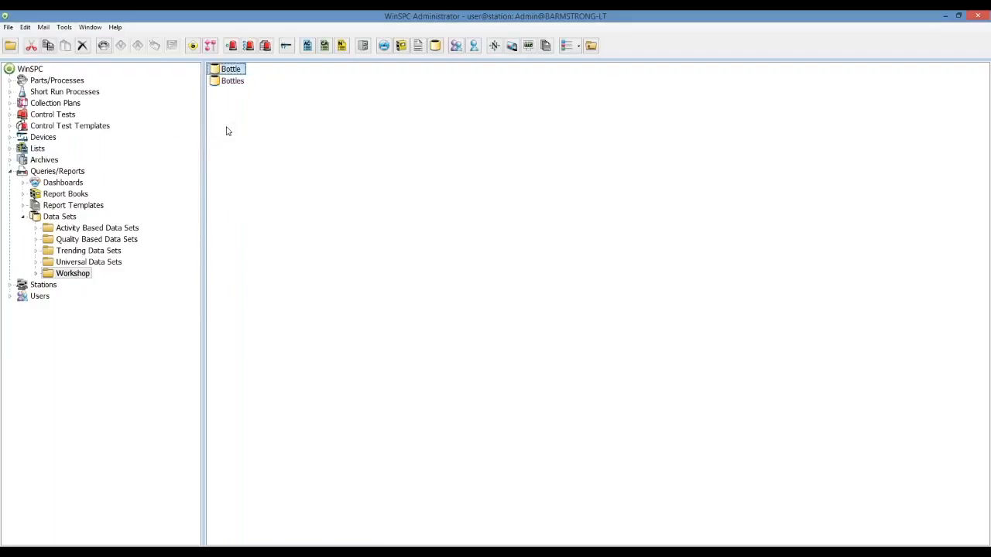
double_click(234, 72)
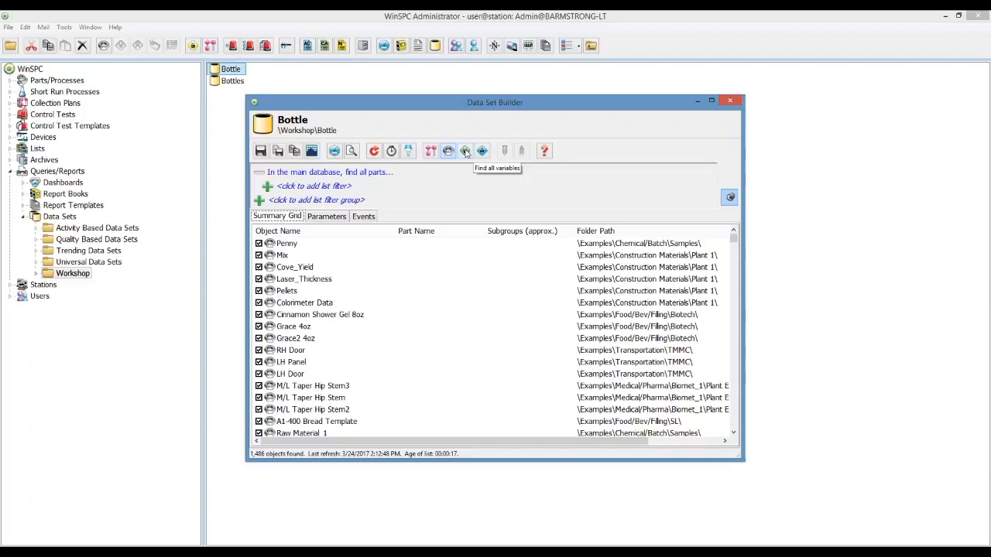
Step: Try the data set's search on variables and on attributes, and return it to finding all parts
click(465, 152)
click(447, 152)
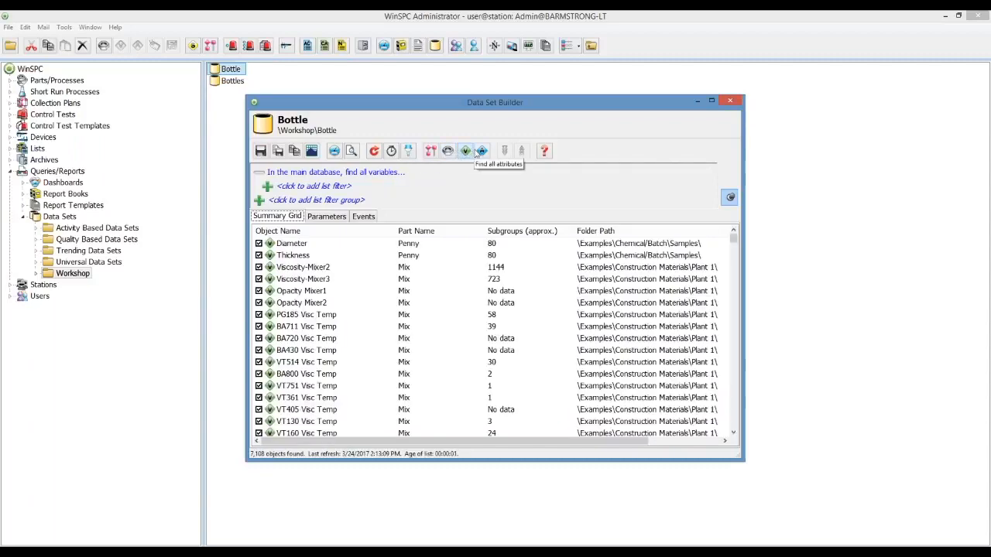
click(481, 152)
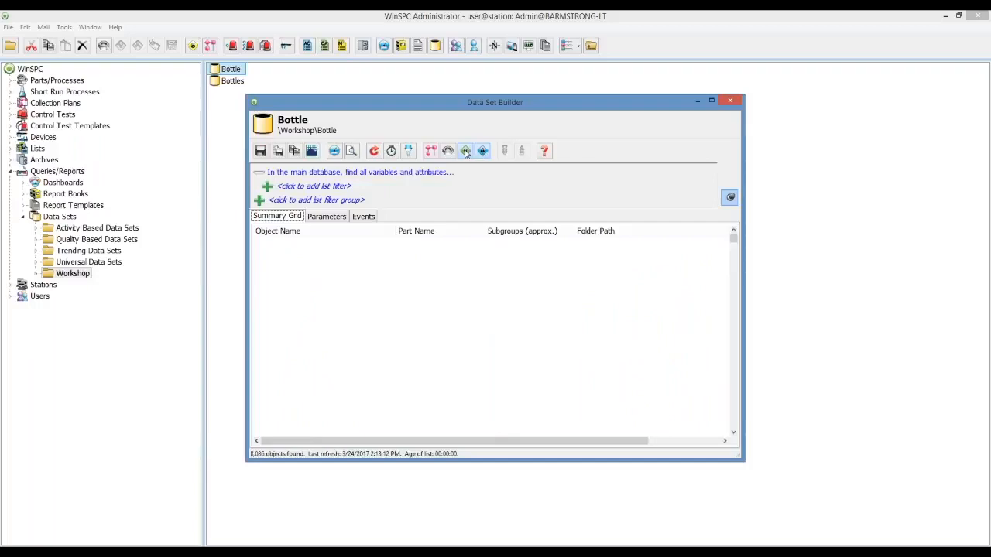
click(466, 152)
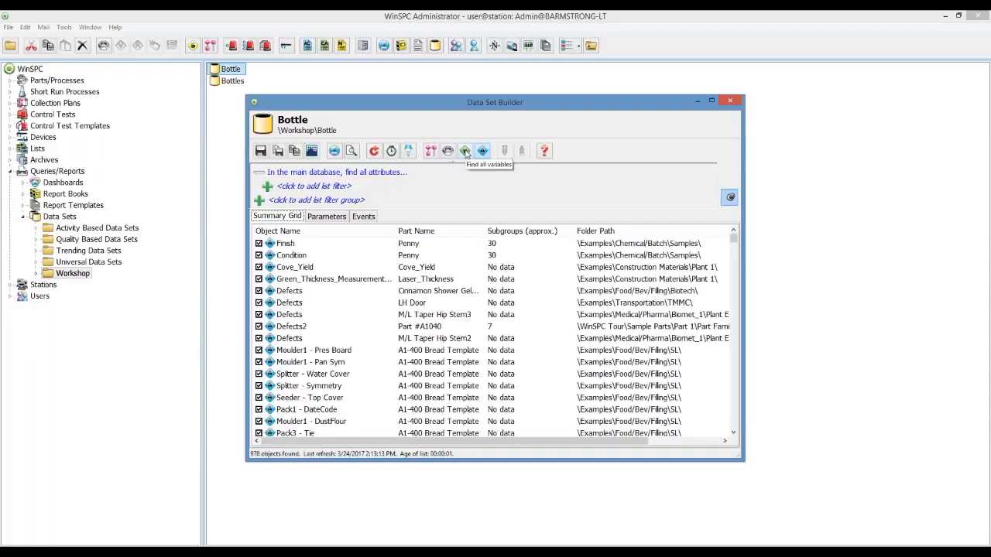
click(448, 152)
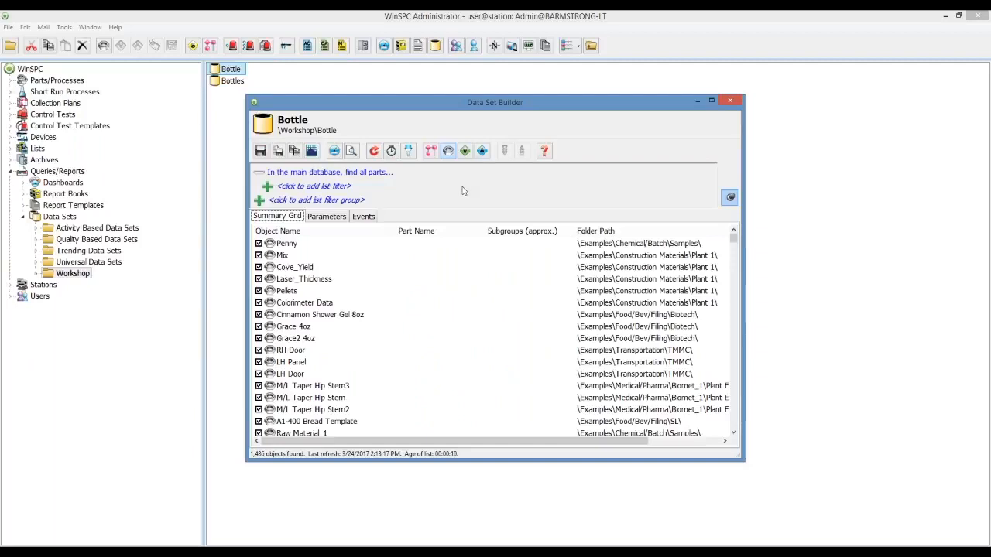
Step: Add an Object Name list filter to the Bottle data set that matches parts whose names contain "Bottle"
click(267, 188)
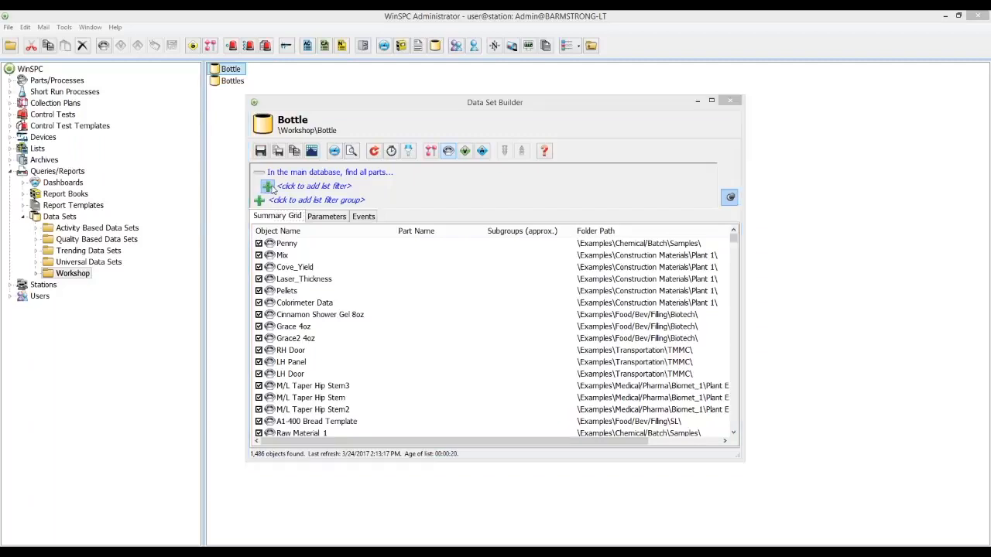
click(384, 113)
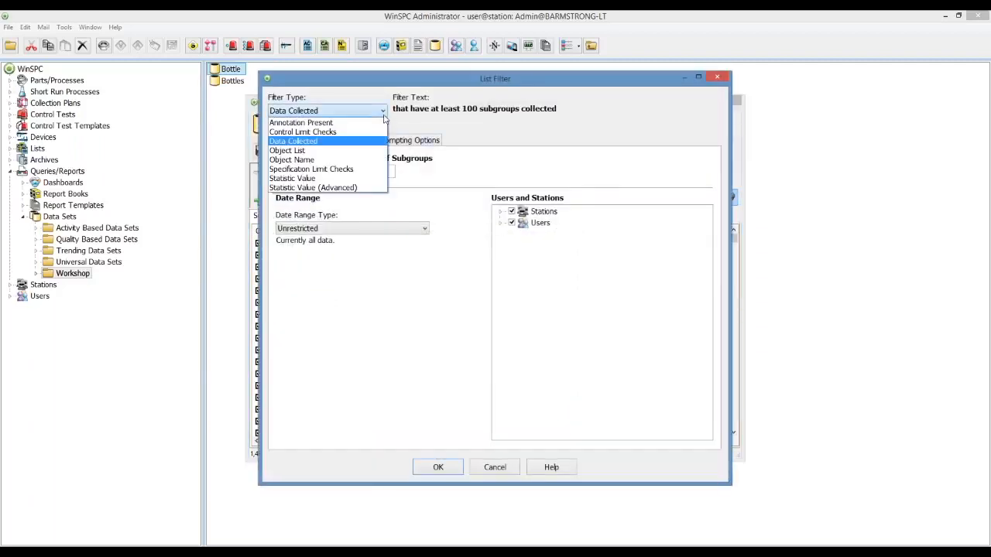
click(377, 161)
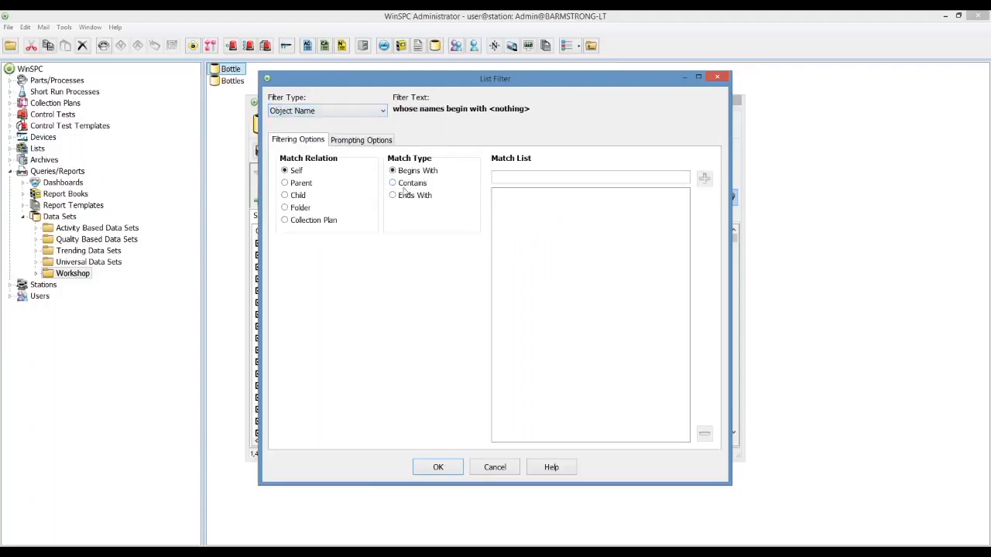
click(411, 183)
click(507, 178)
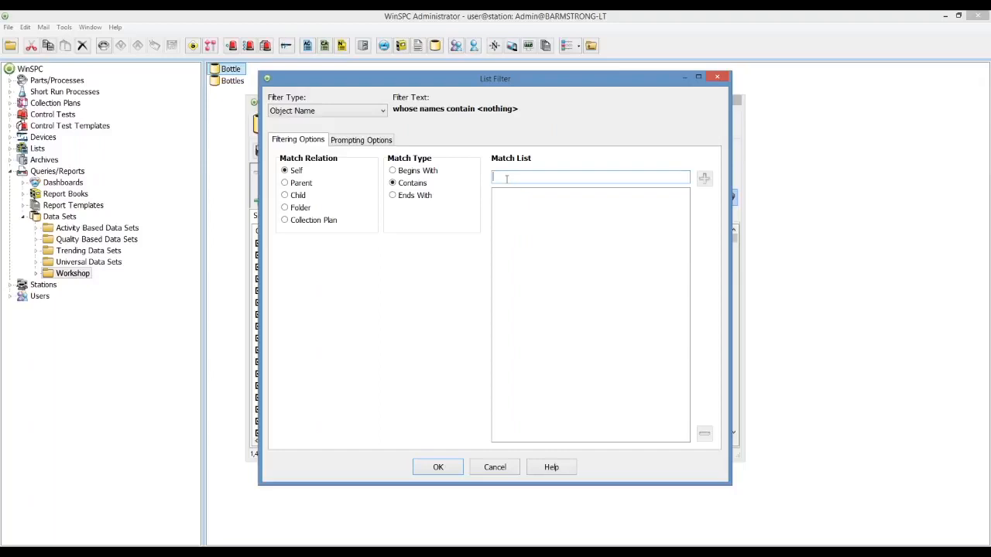
text(Bottle)
click(704, 179)
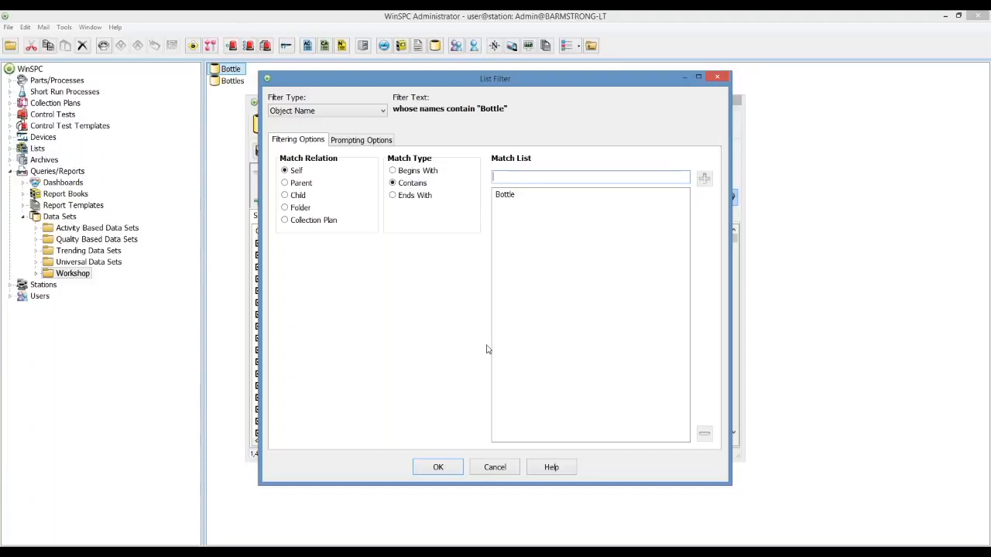
click(438, 468)
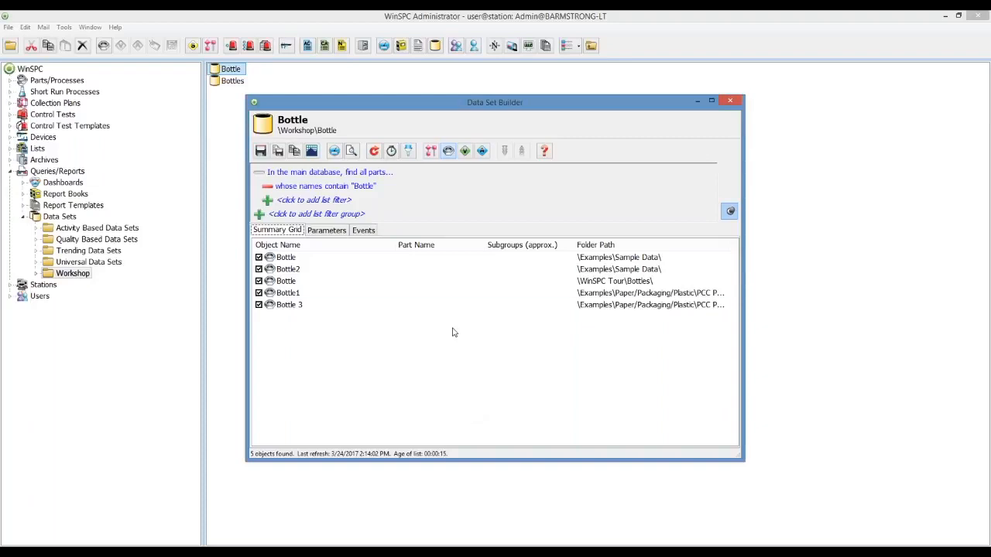
Step: Change the Bottle data set's name filter to an Object List filter selecting Bottle, Caps-4 and Example - 4 Fill Heads from WinSPC Tour's Bottles folder
click(334, 188)
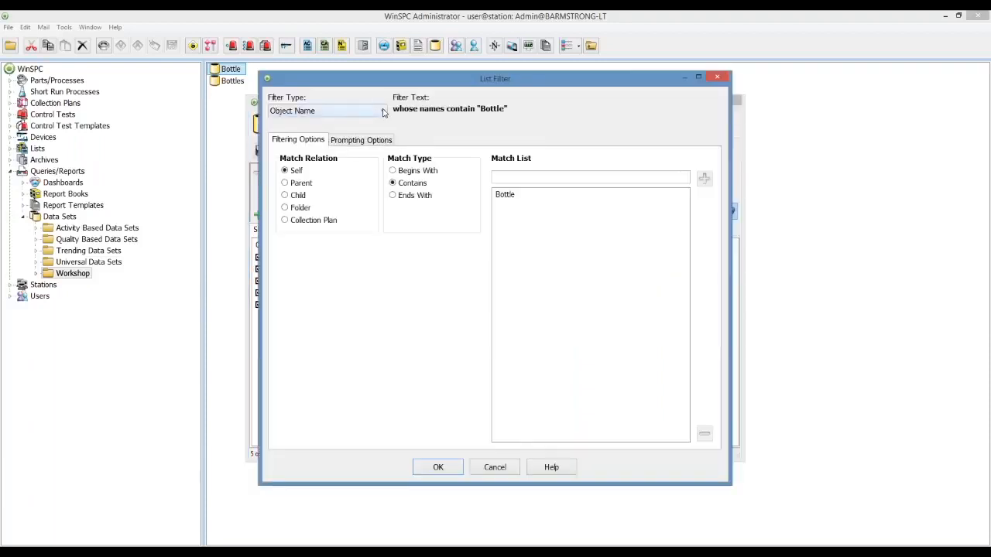
click(381, 112)
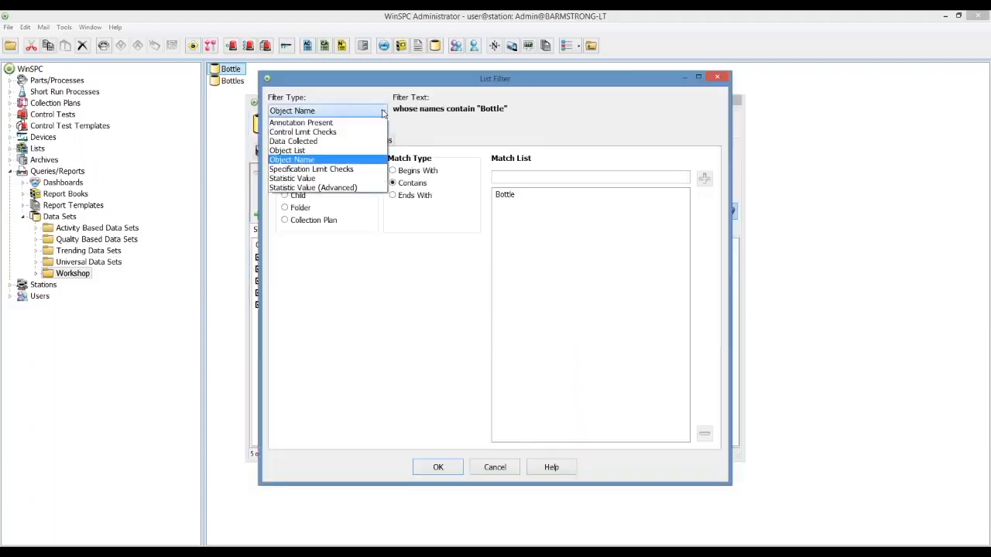
click(367, 152)
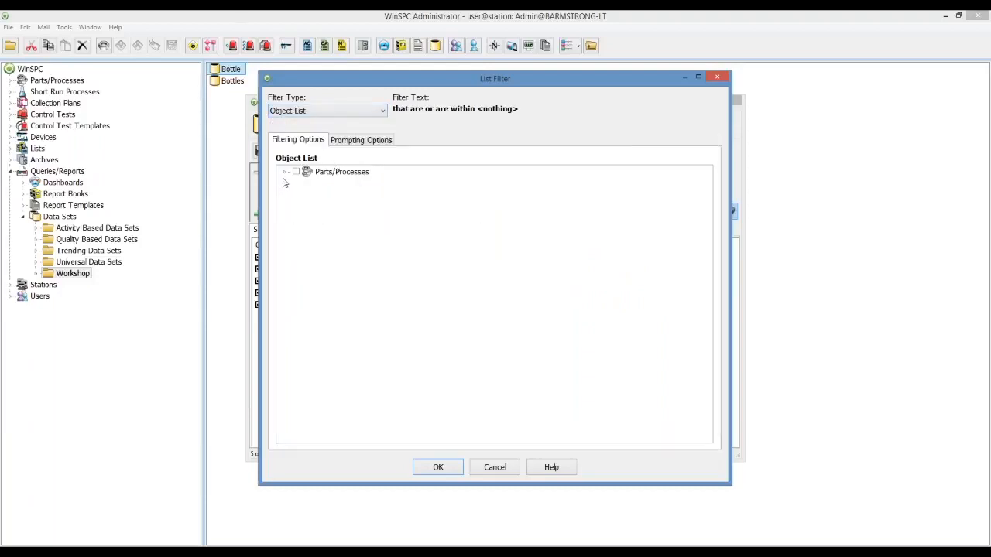
click(284, 172)
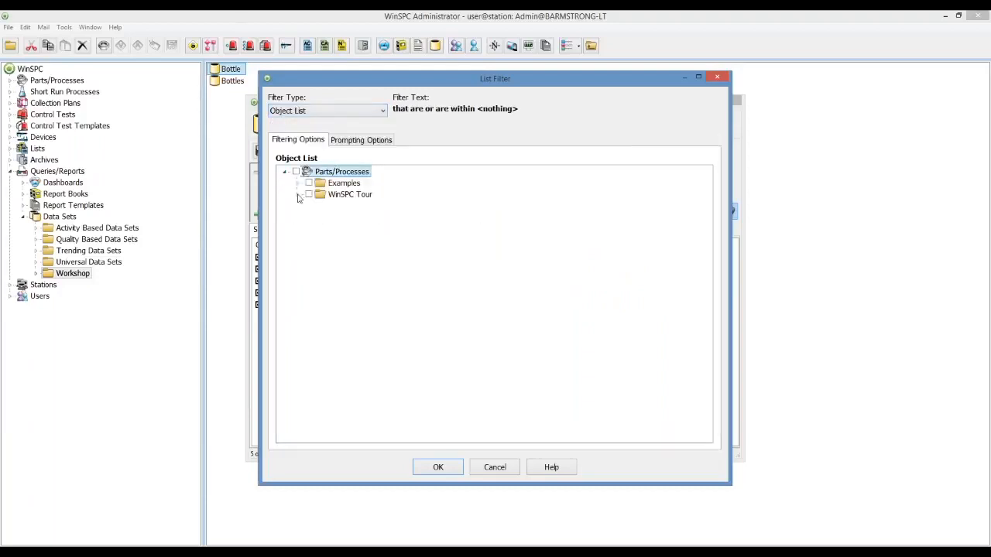
click(299, 195)
click(310, 206)
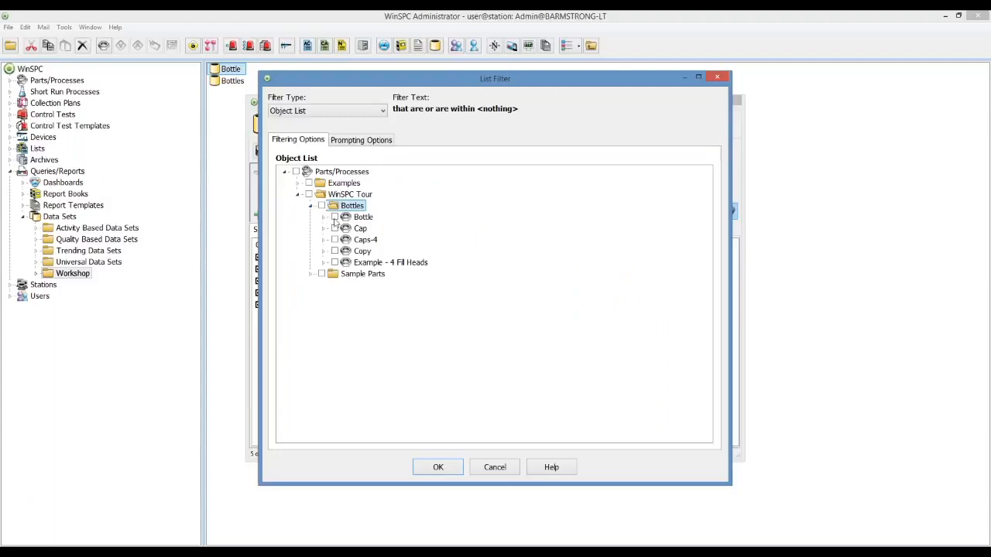
click(335, 218)
click(335, 217)
click(334, 240)
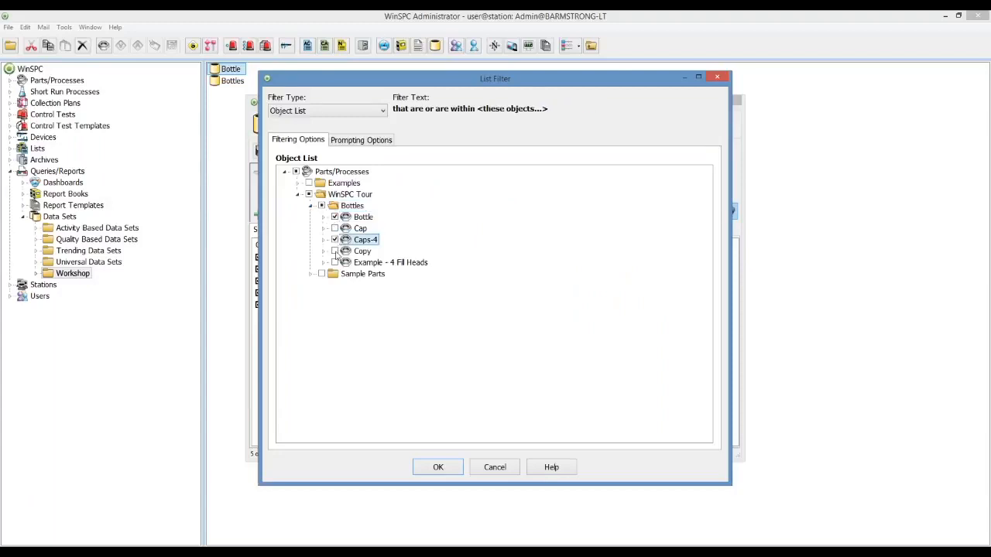
click(334, 264)
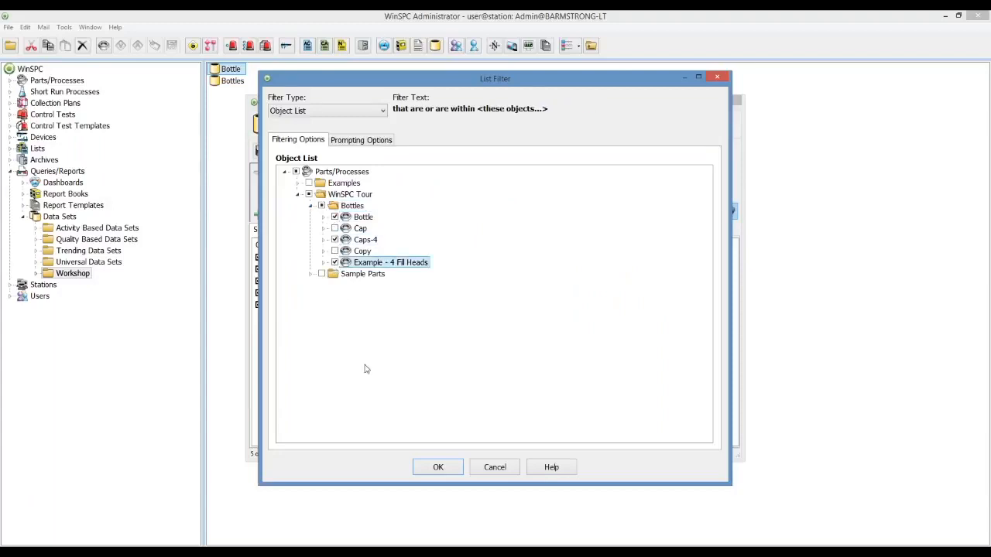
click(437, 467)
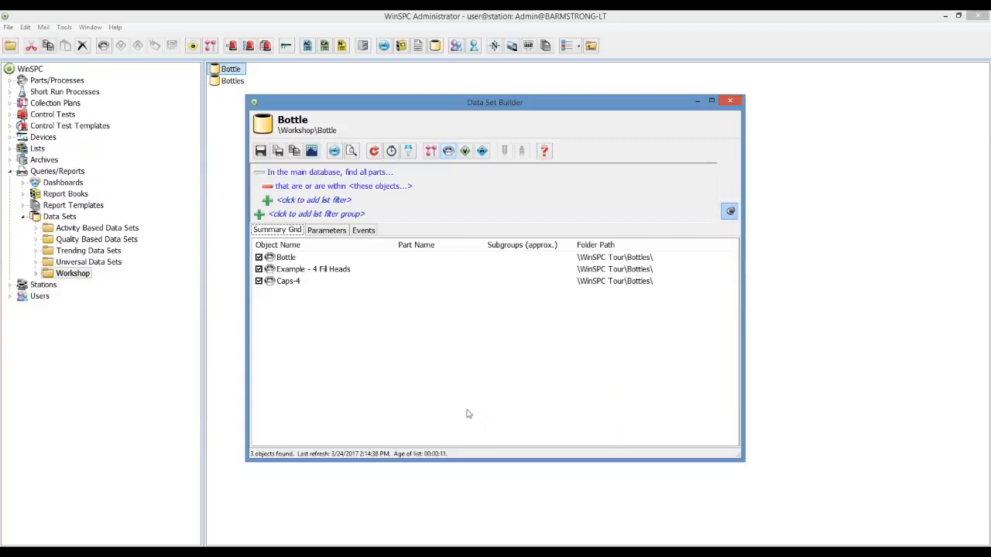
Step: Add a Data Collected list filter for parts with at least 1 subgroup collected this week
click(329, 200)
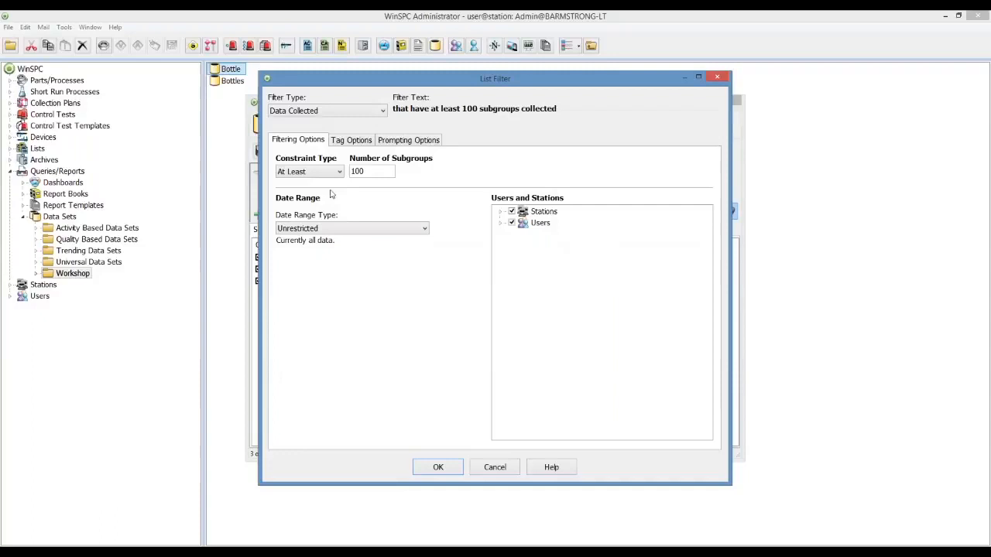
click(383, 111)
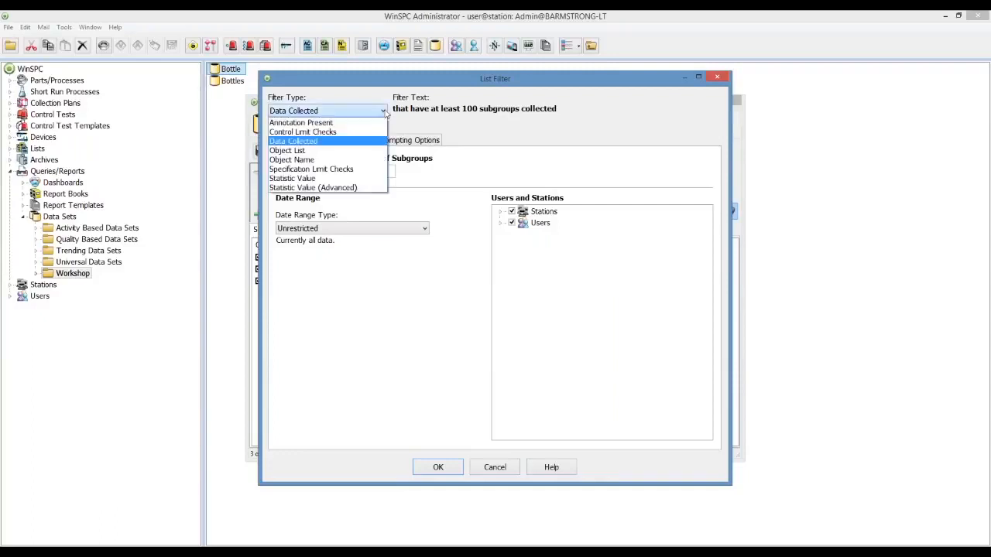
click(384, 112)
double_click(361, 170)
text(1)
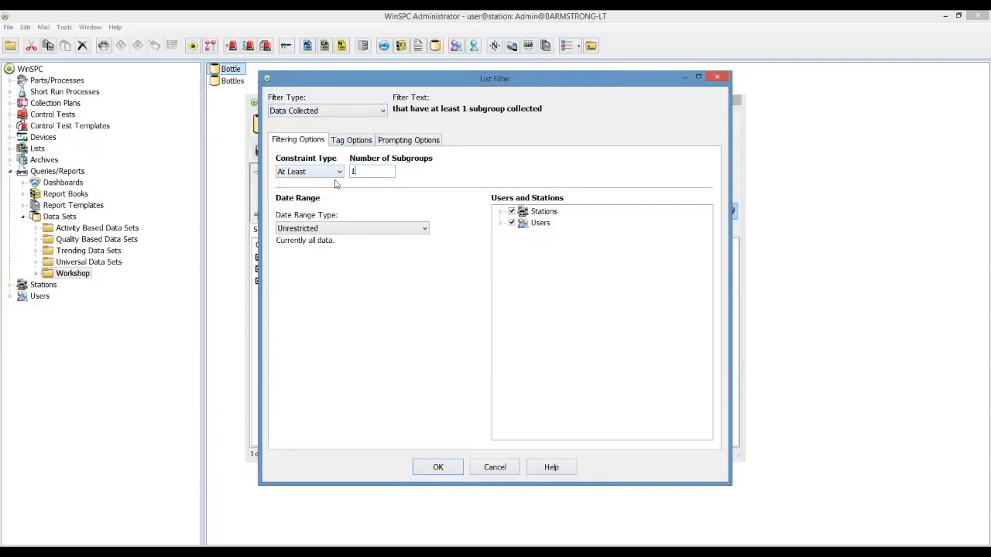
click(424, 230)
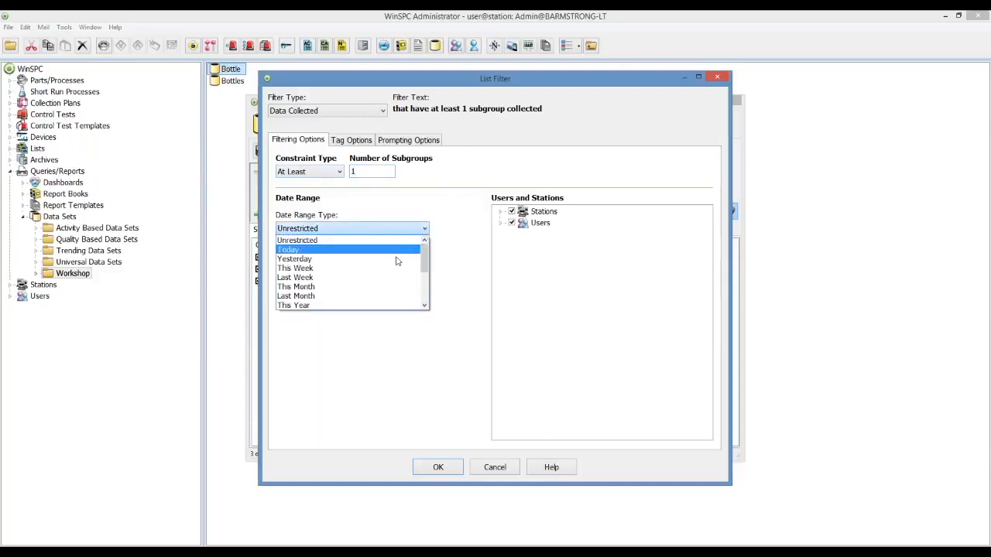
click(388, 273)
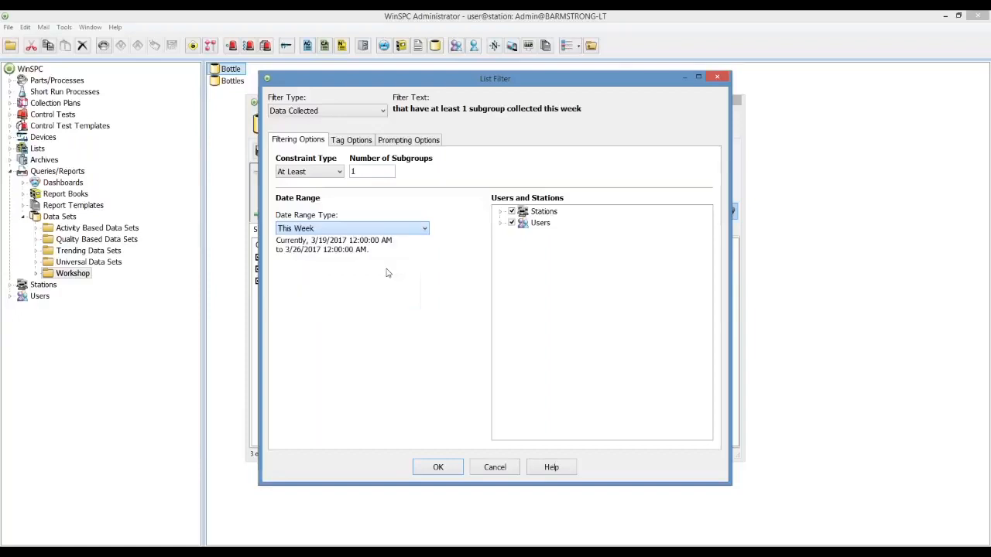
click(431, 467)
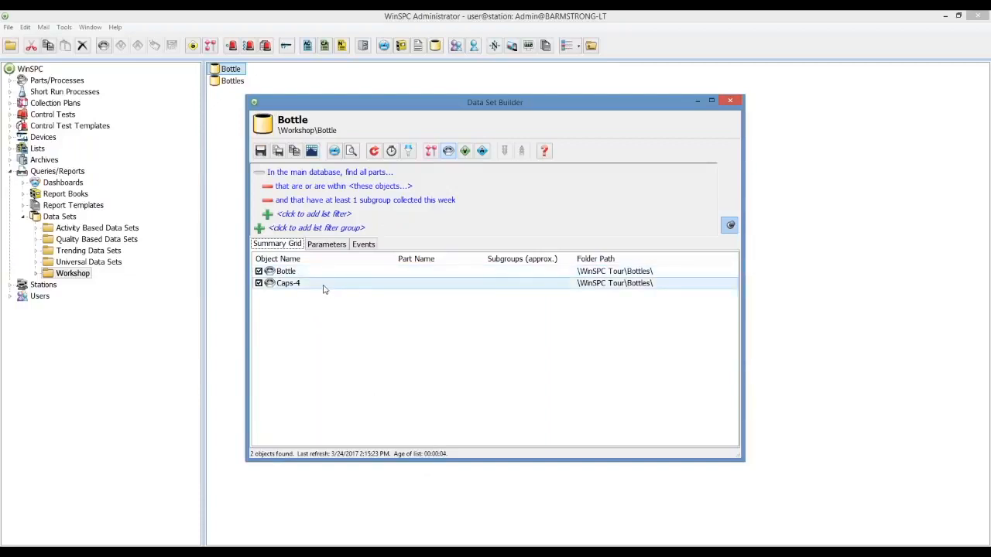
Step: Start another list filter of type Control Limit Checks and look through its Western Electric subgroup level tests
click(337, 218)
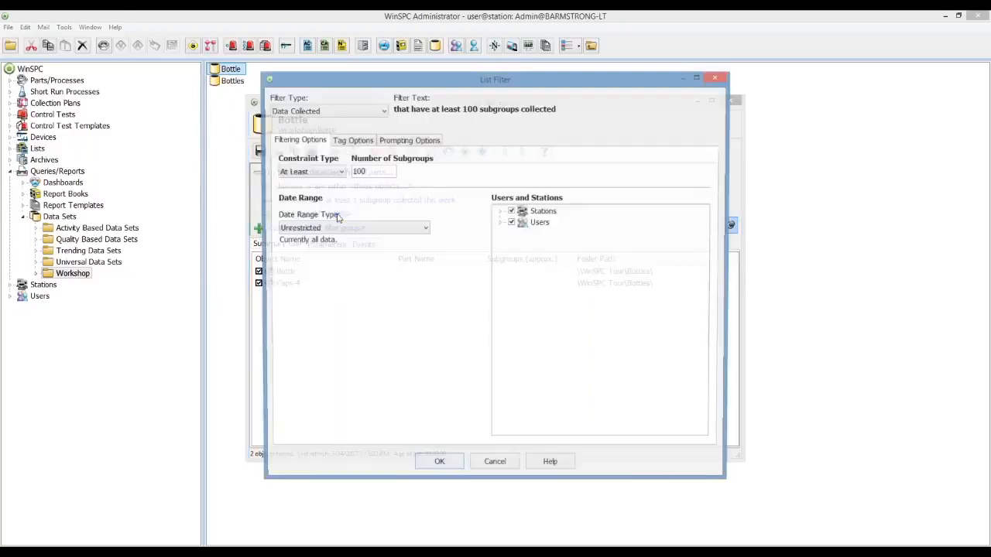
click(382, 111)
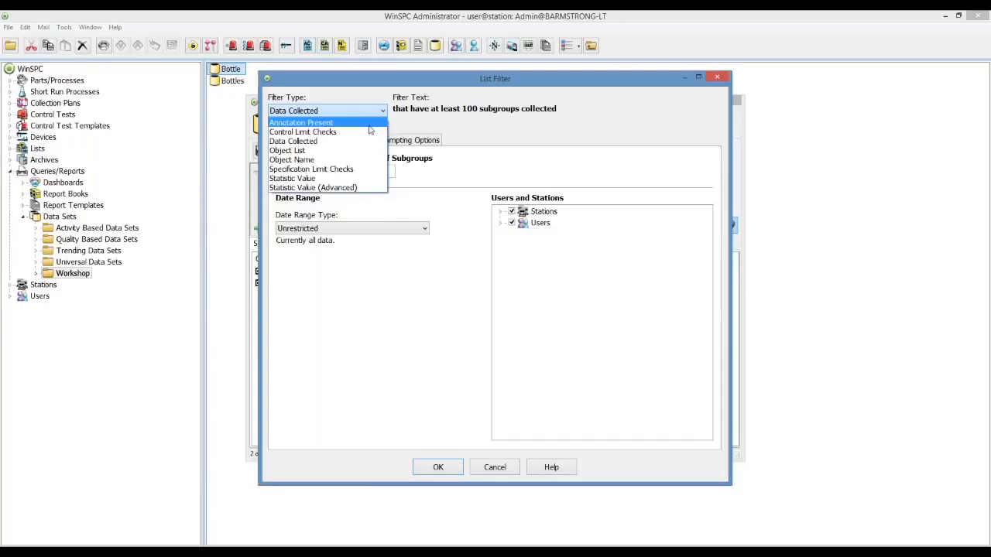
click(363, 133)
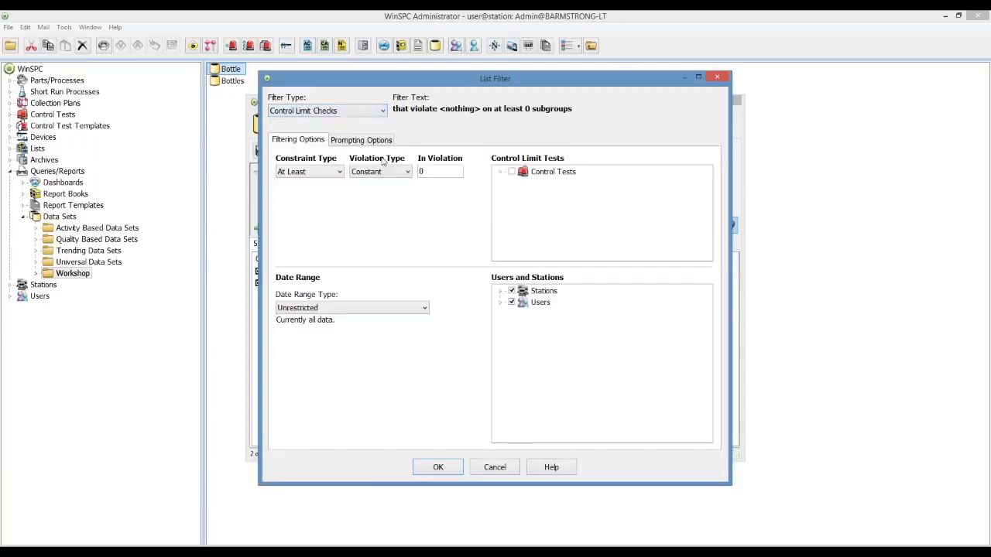
click(500, 172)
click(513, 184)
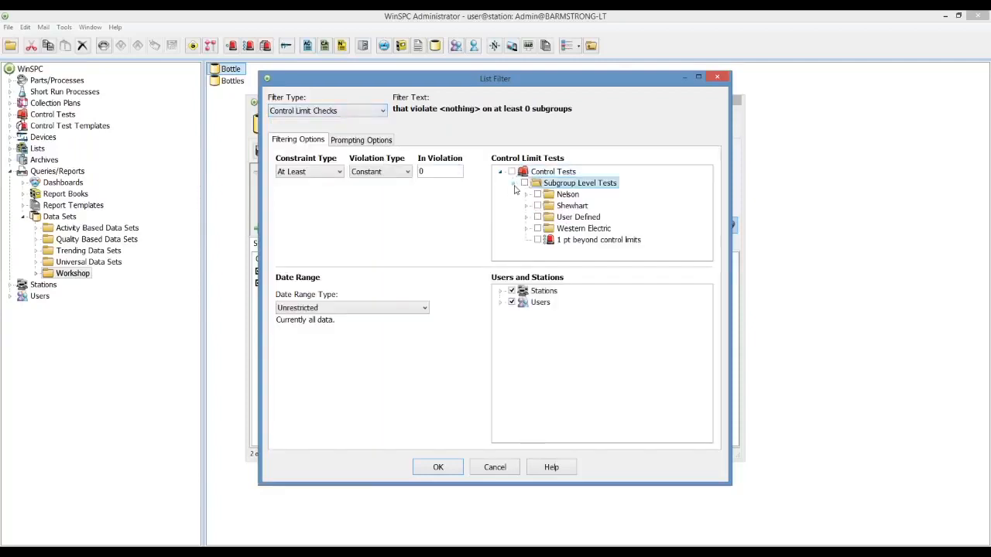
click(525, 229)
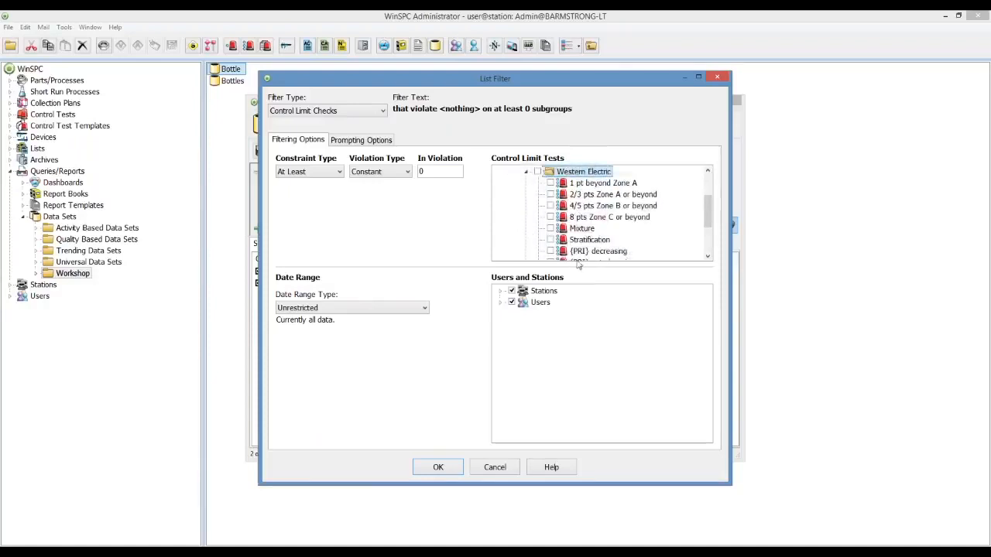
Step: Make the new list filter a Specification Limit Checks filter requiring violations on at least 1 measurement collected yesterday, and add it to the data set
click(383, 112)
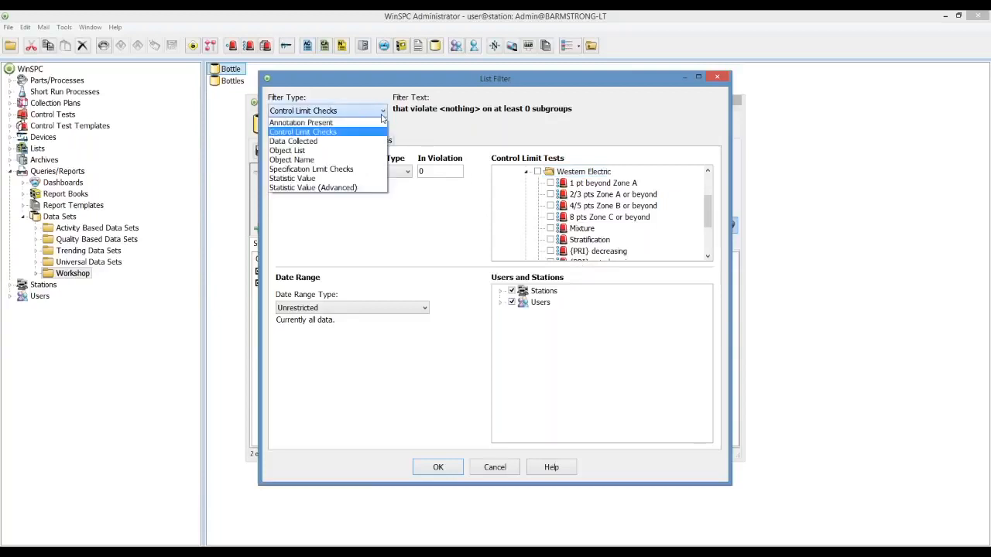
click(370, 170)
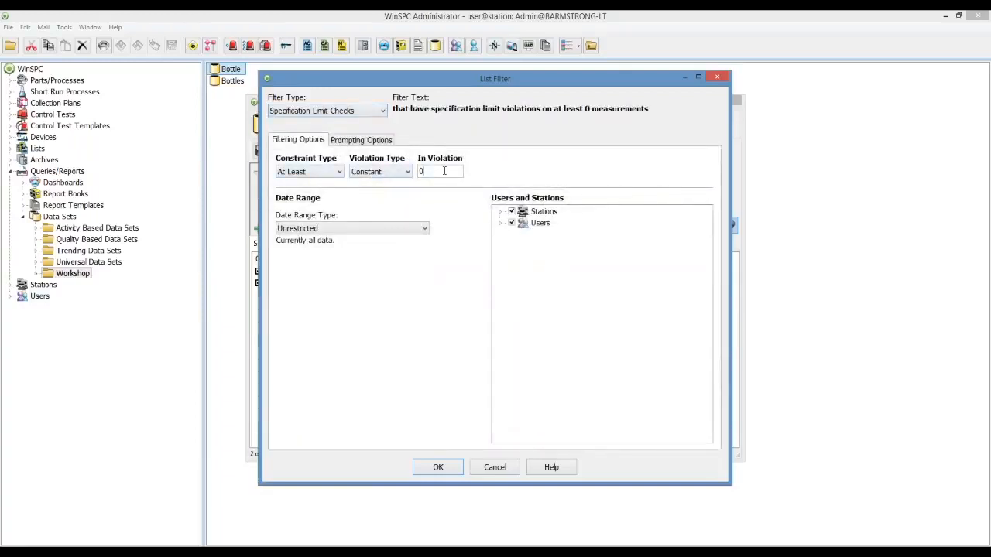
text(1)
click(420, 230)
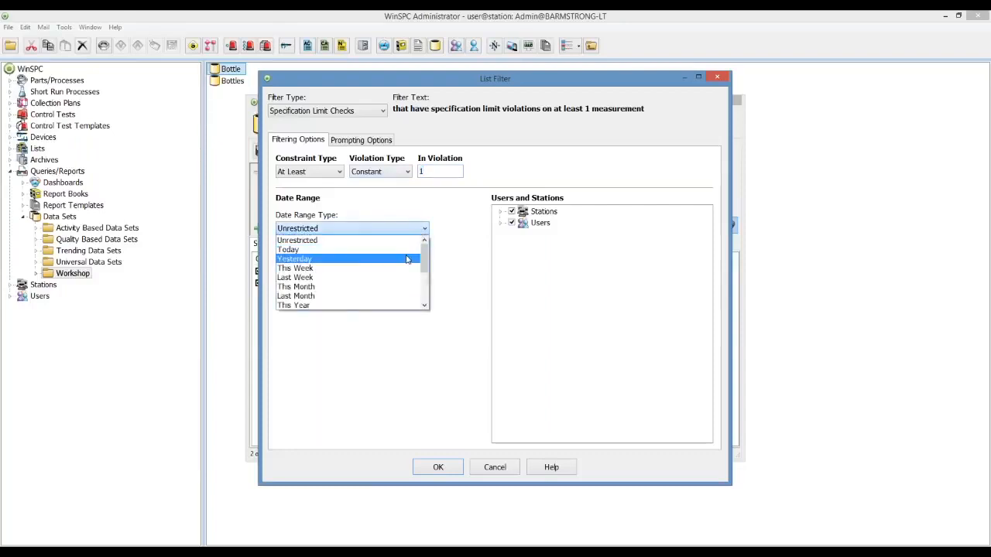
click(407, 259)
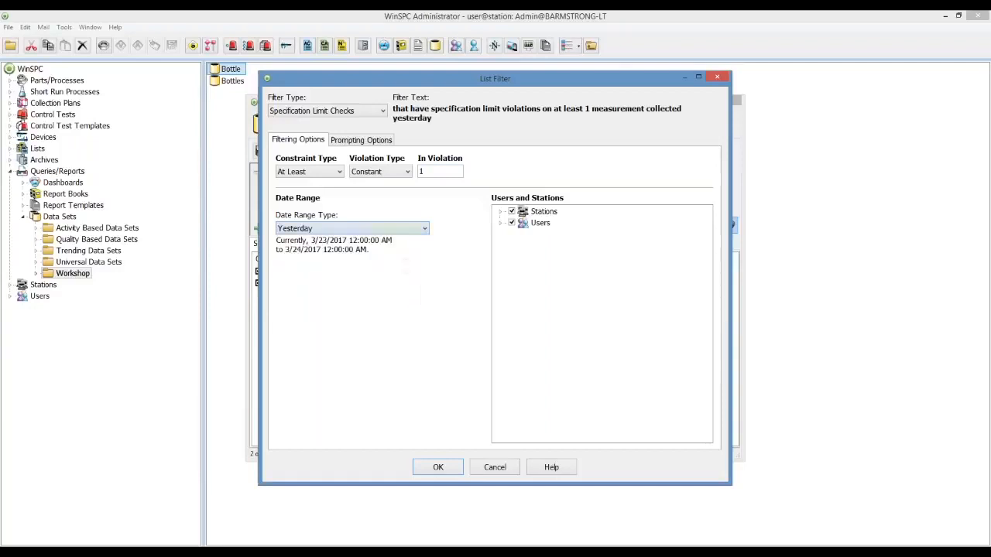
click(455, 470)
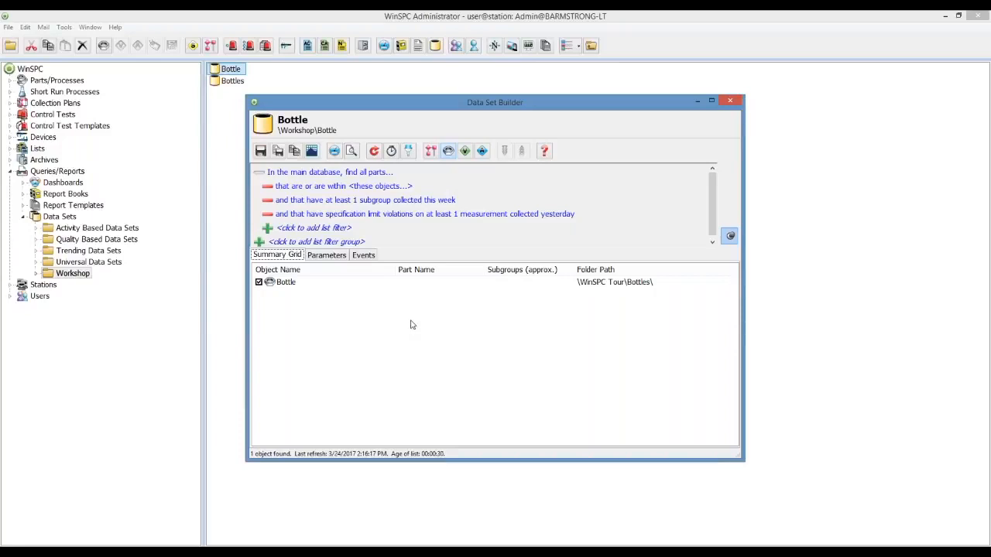
Step: Delete the specification limit violation filter and the collected-subgroup filter from the Bottle data set
click(267, 214)
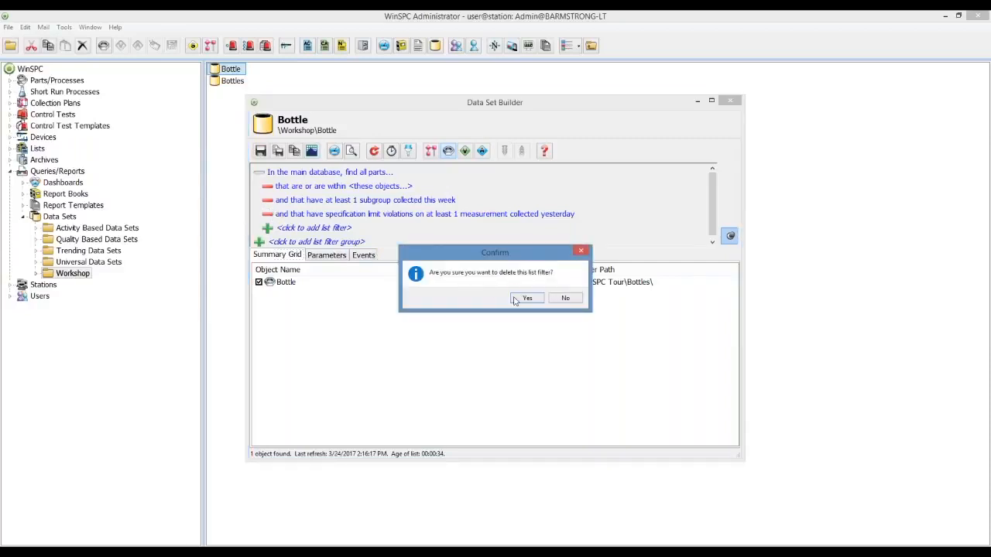
click(526, 298)
key(Delete)
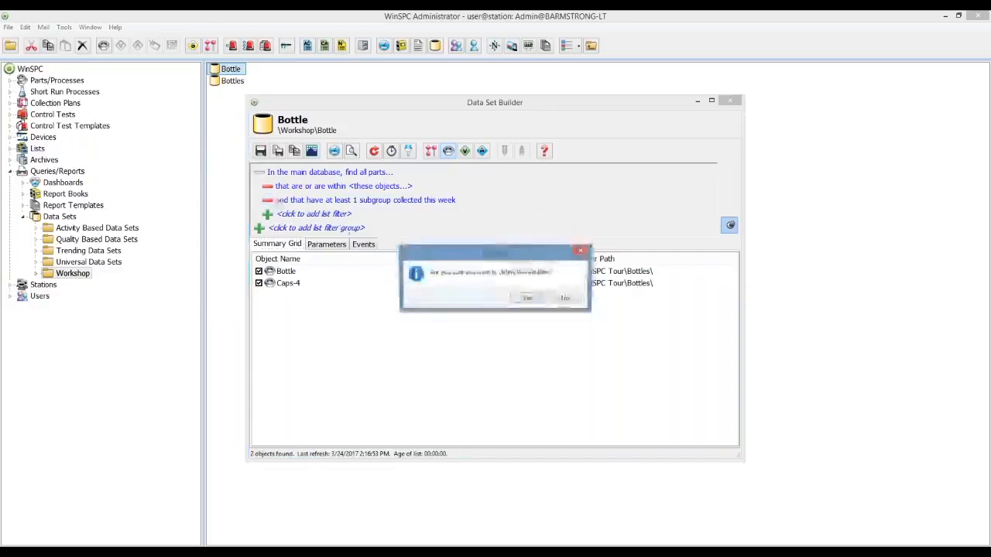
click(529, 299)
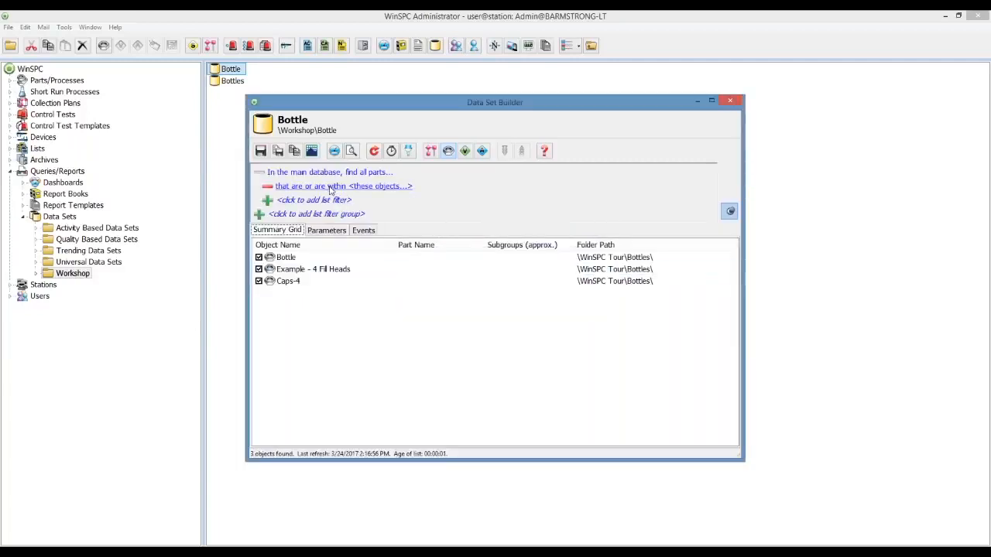
Step: Narrow the Object List filter to the Bottle part by excluding Caps-4 and Example - 4 Fill Heads, and make the data set find all variables
click(332, 189)
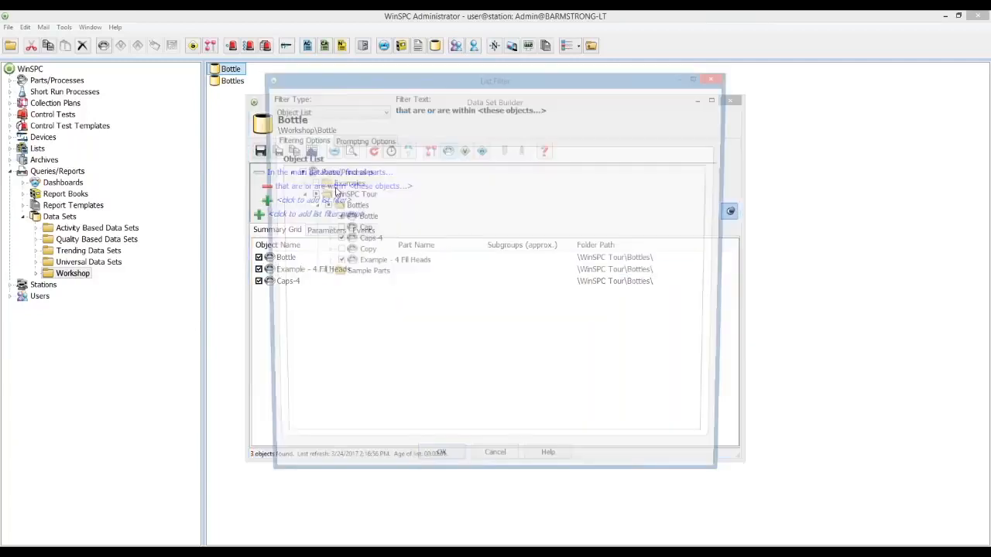
click(336, 240)
click(336, 262)
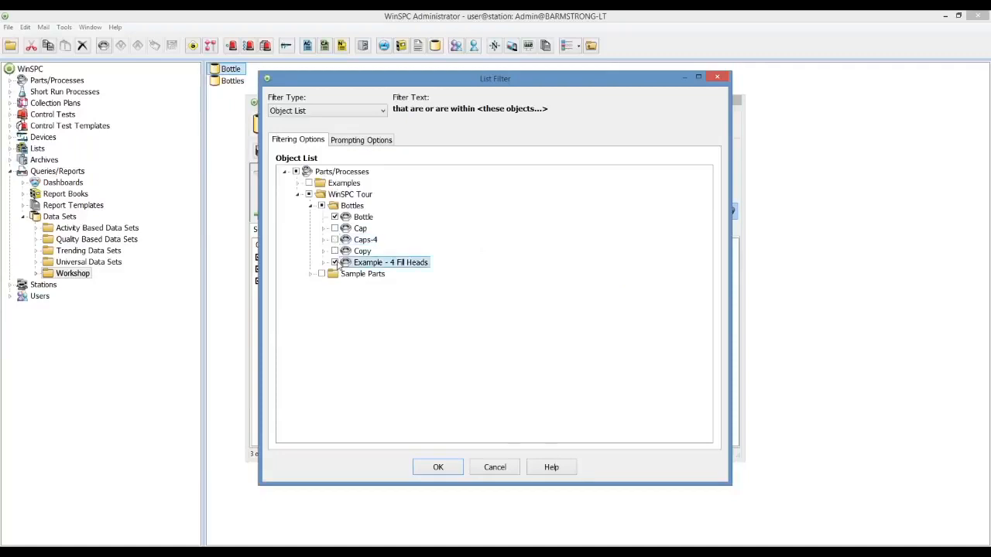
click(447, 467)
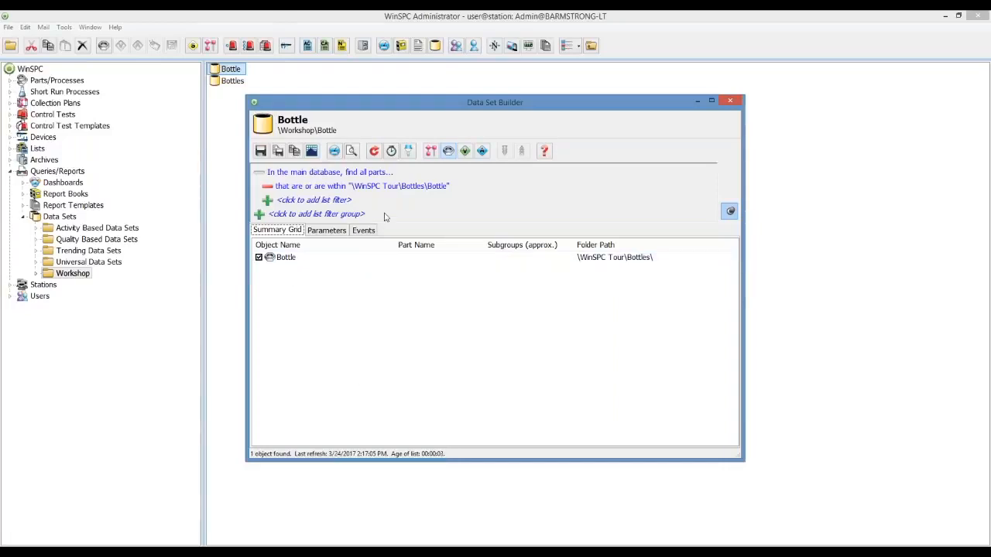
click(465, 154)
click(458, 158)
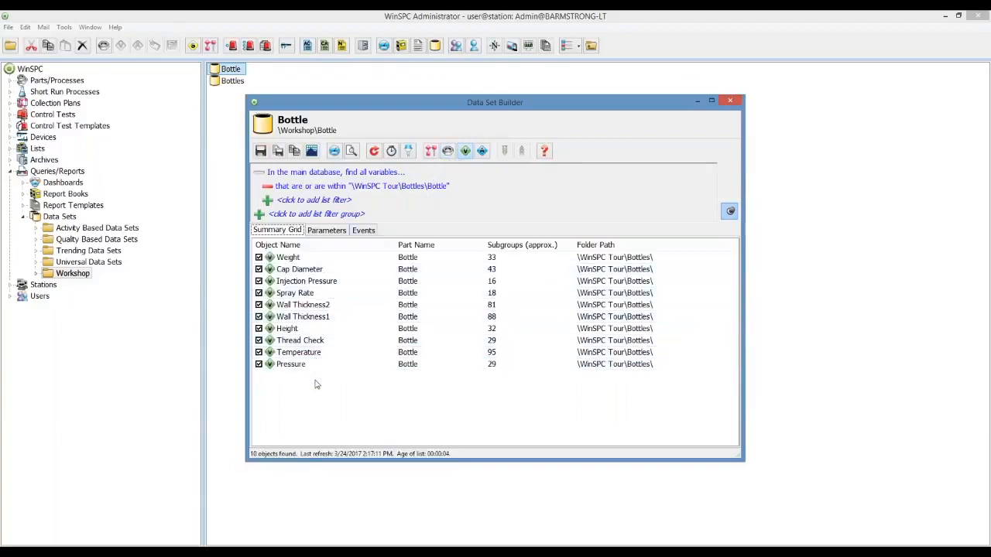
Step: Start a new Statistic Value list filter in the Bottle data set with Cpk as its left operand
click(331, 200)
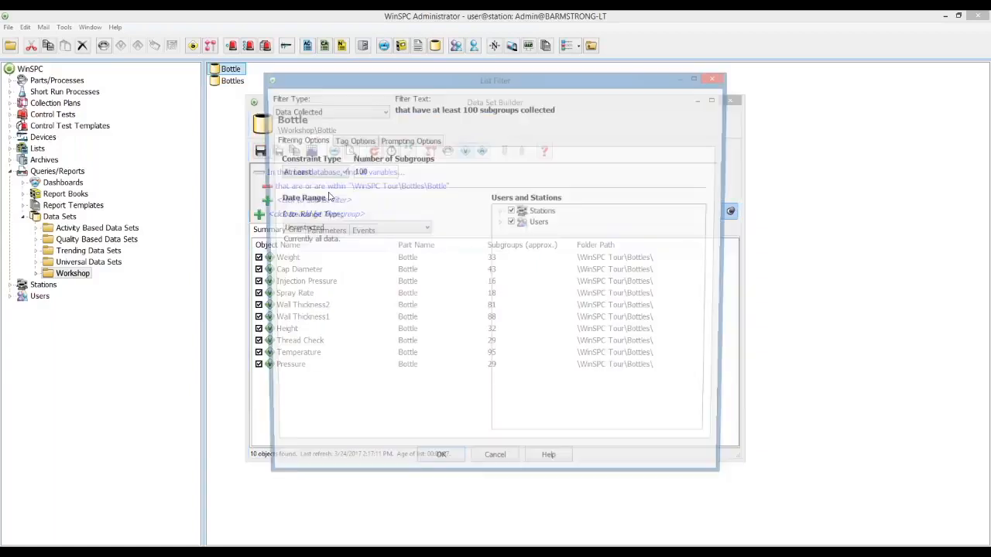
click(383, 112)
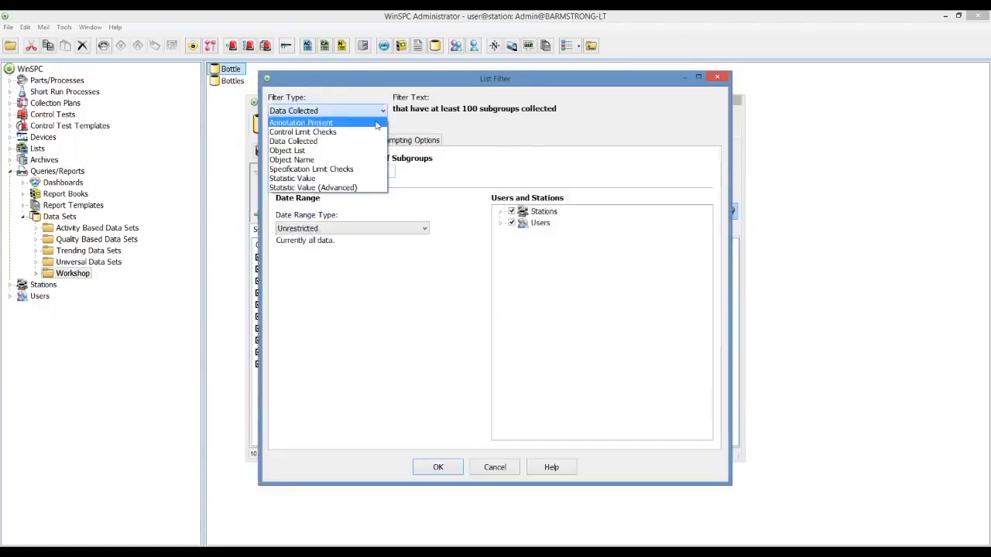
click(354, 179)
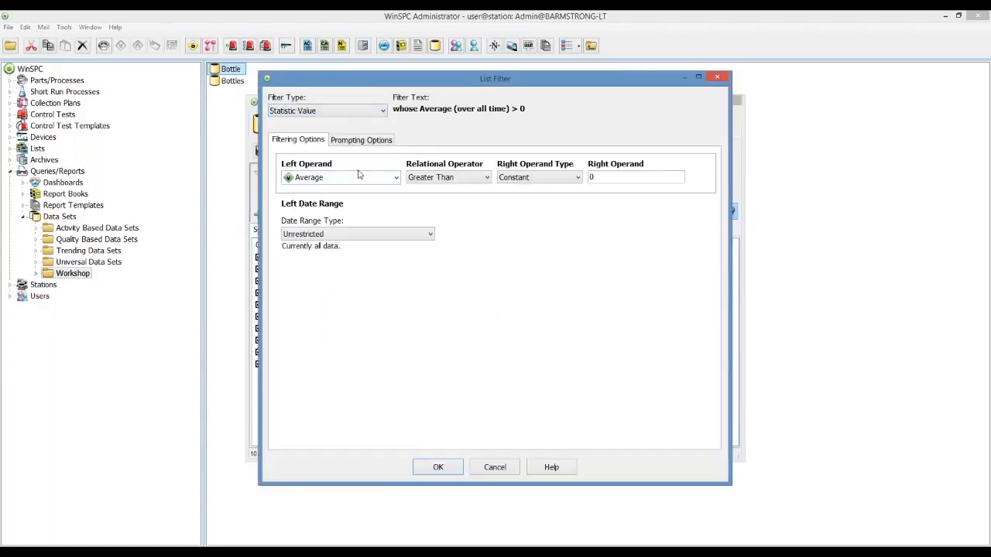
click(395, 178)
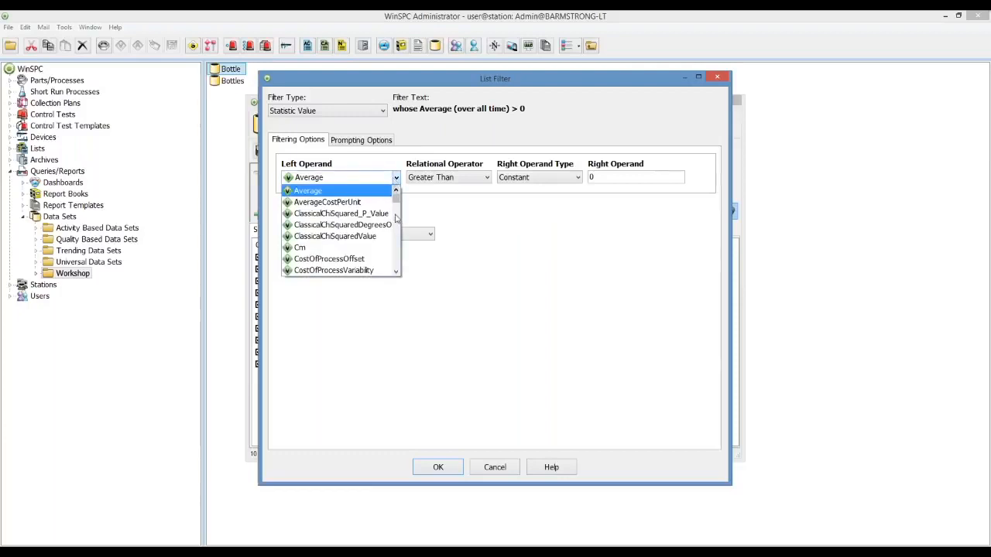
scroll(397, 232, down, 2)
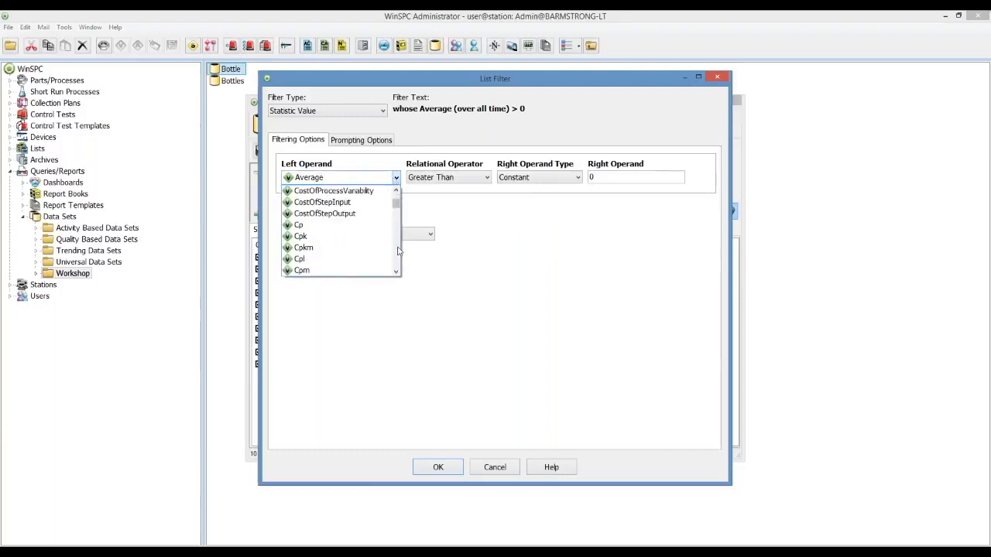
scroll(398, 251, down, 2)
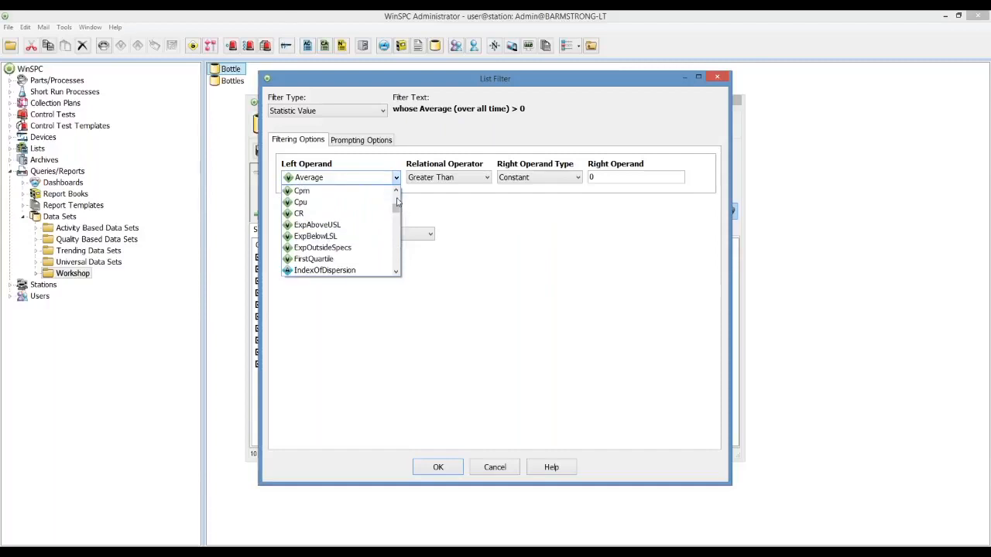
scroll(398, 201, up, 1)
scroll(398, 200, up, 2)
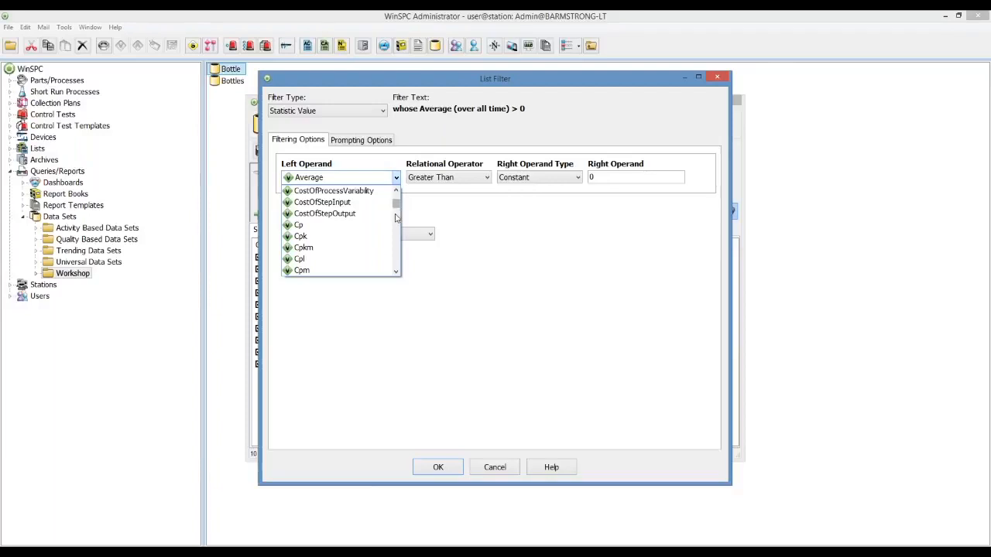
click(346, 237)
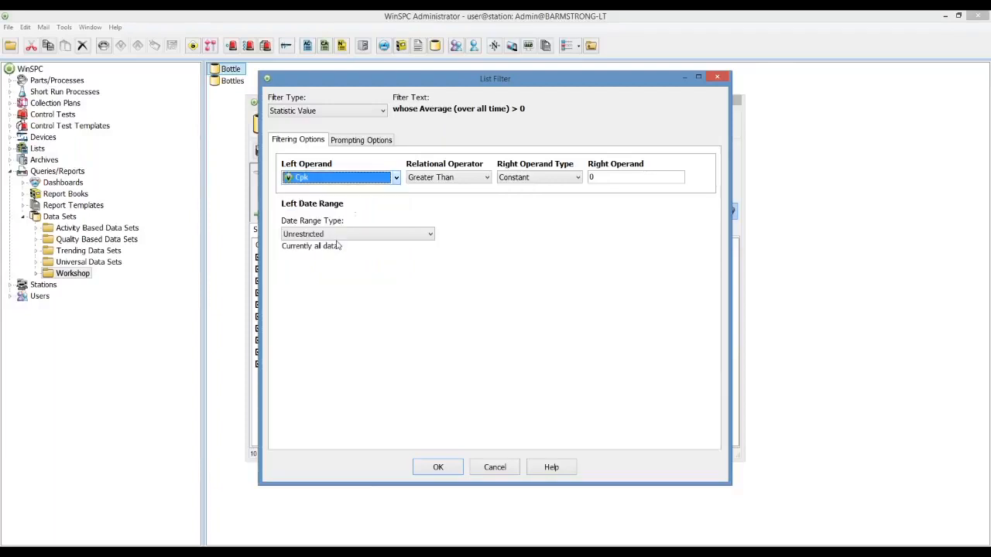
Step: Make the Cpk filter require a value less than the constant 1.0 and add it to the data set
click(487, 178)
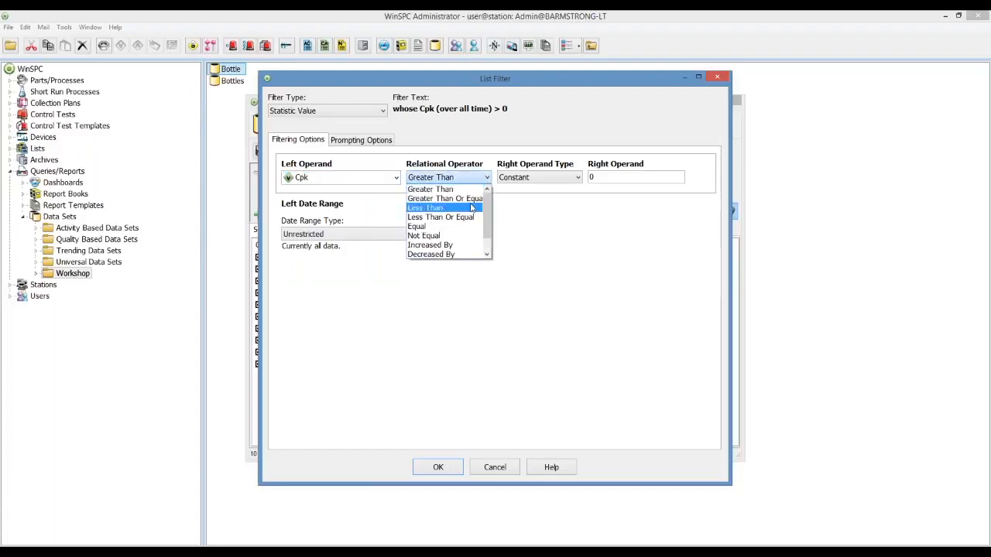
click(471, 209)
key(Tab)
key(Tab)
text(1.)
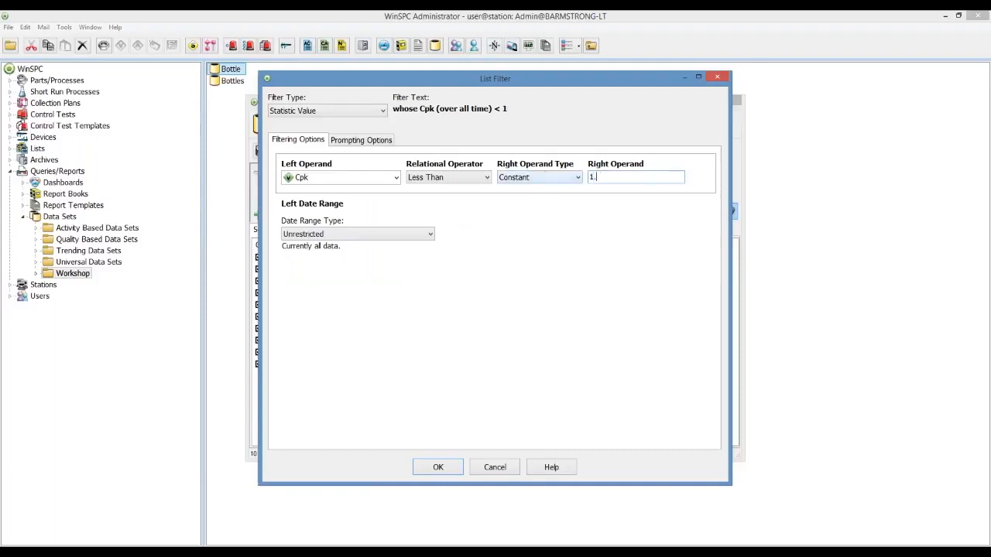
text(0)
click(437, 467)
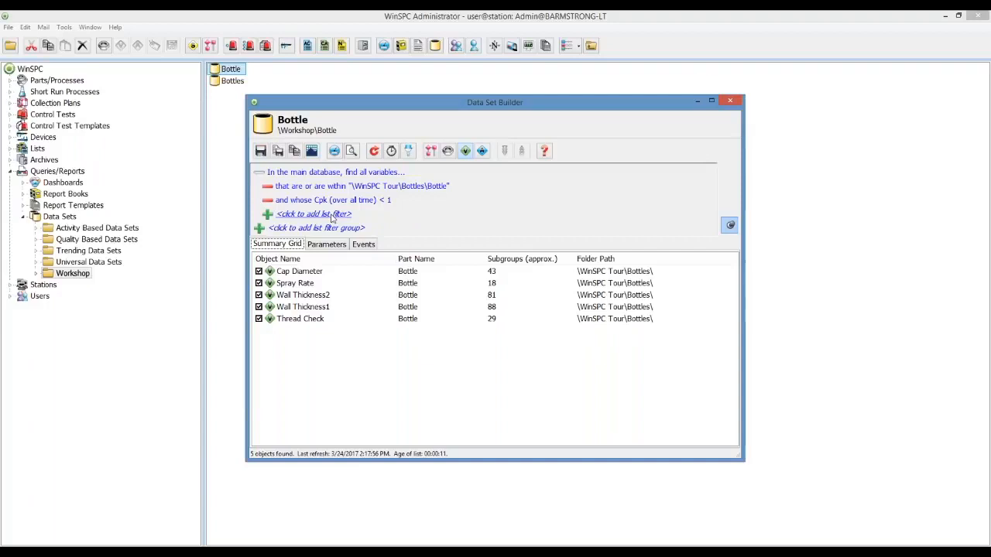
Step: Add a second Statistic Value list filter requiring CostOfProcessVariability greater than the constant .25
click(333, 218)
click(383, 112)
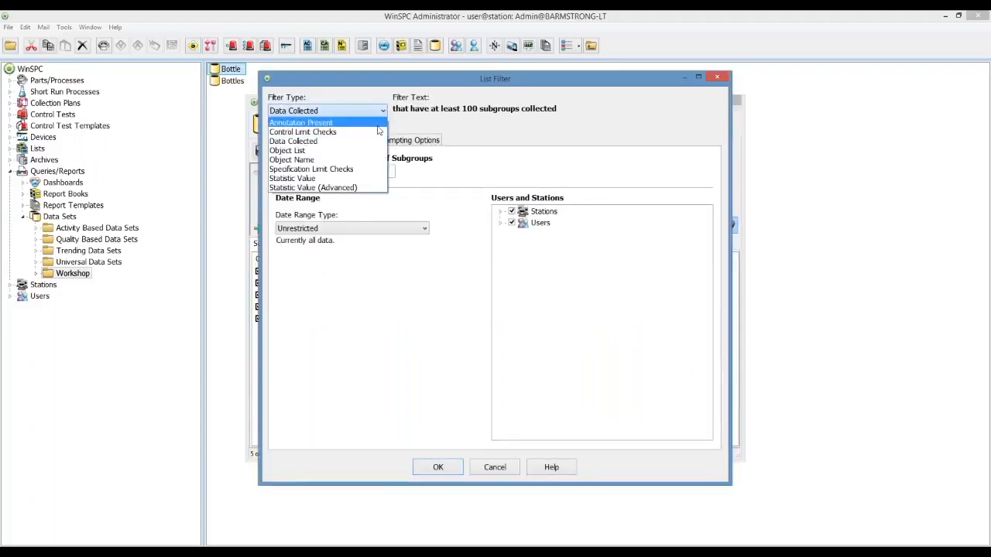
click(367, 179)
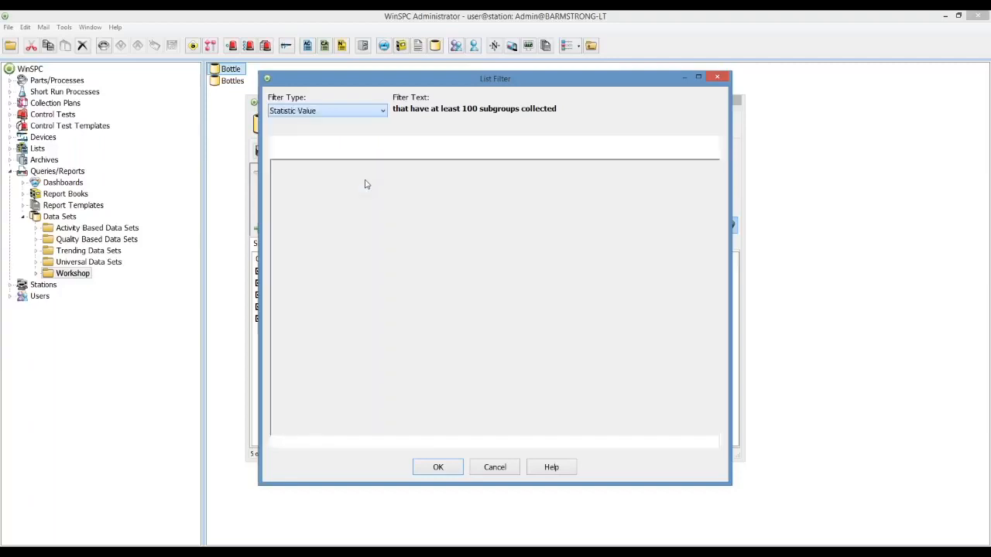
click(394, 178)
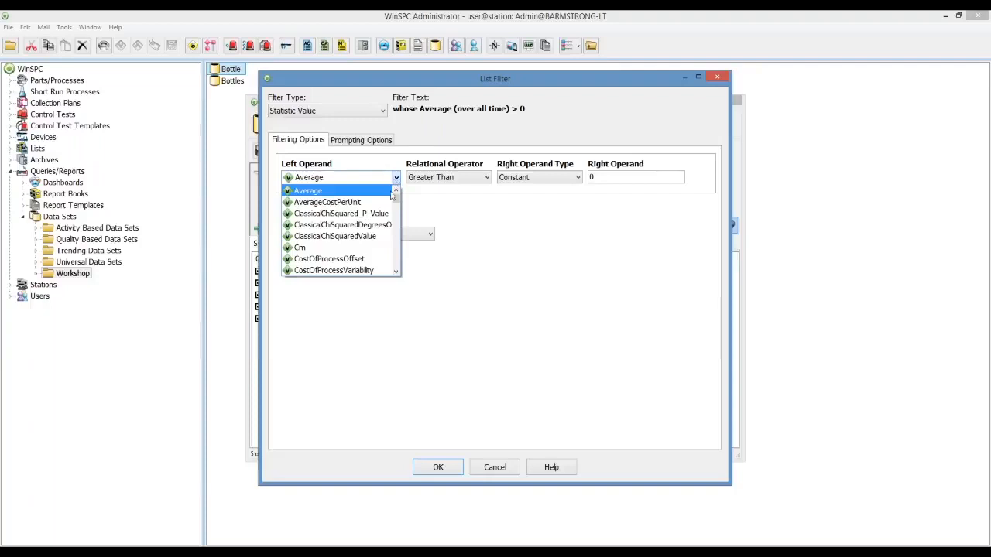
click(371, 270)
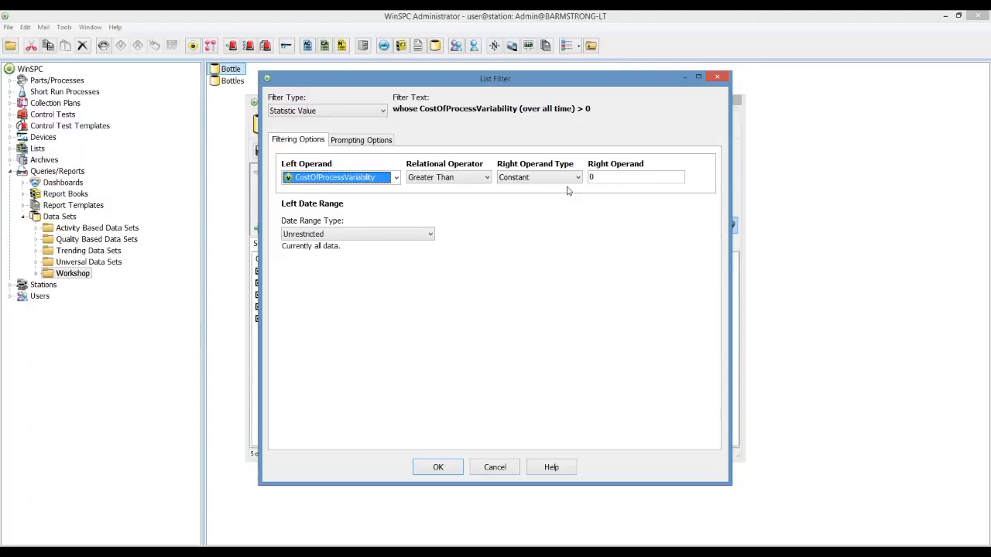
drag(606, 178, 563, 177)
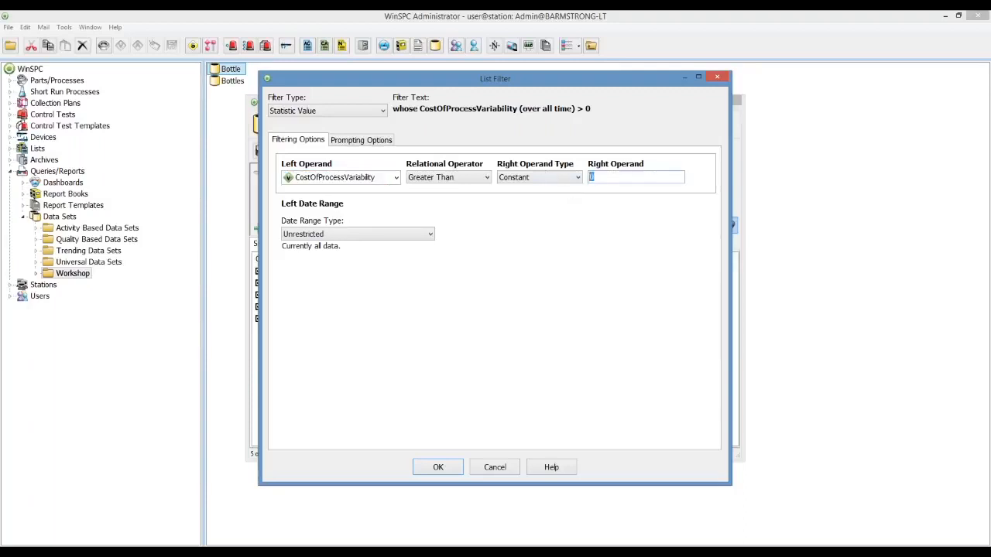
text(.25)
click(451, 469)
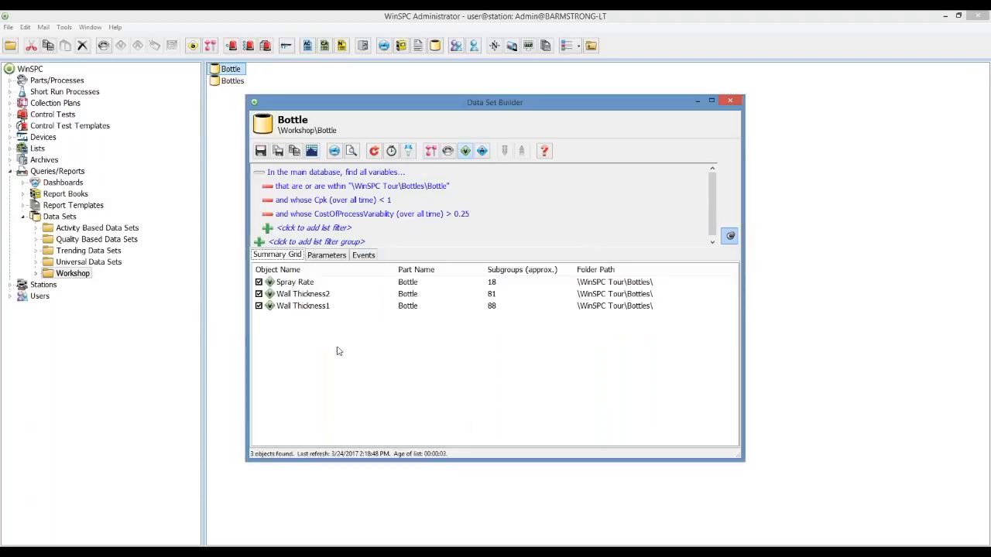
Step: Open Wall Thickness1 in the Variable Analyzer, examine its cost of process variability in the Cost Inspector, and close the analyzer
click(314, 307)
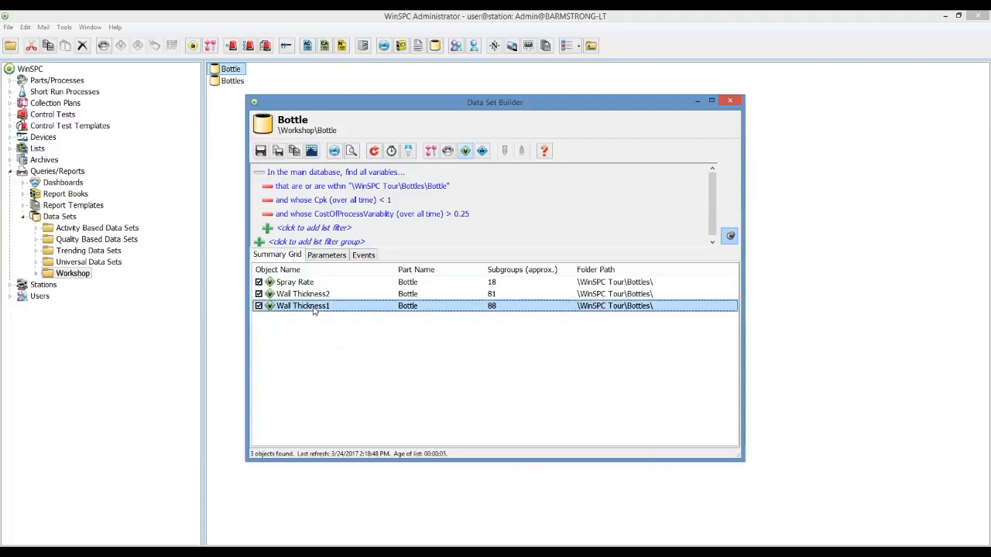
double_click(314, 308)
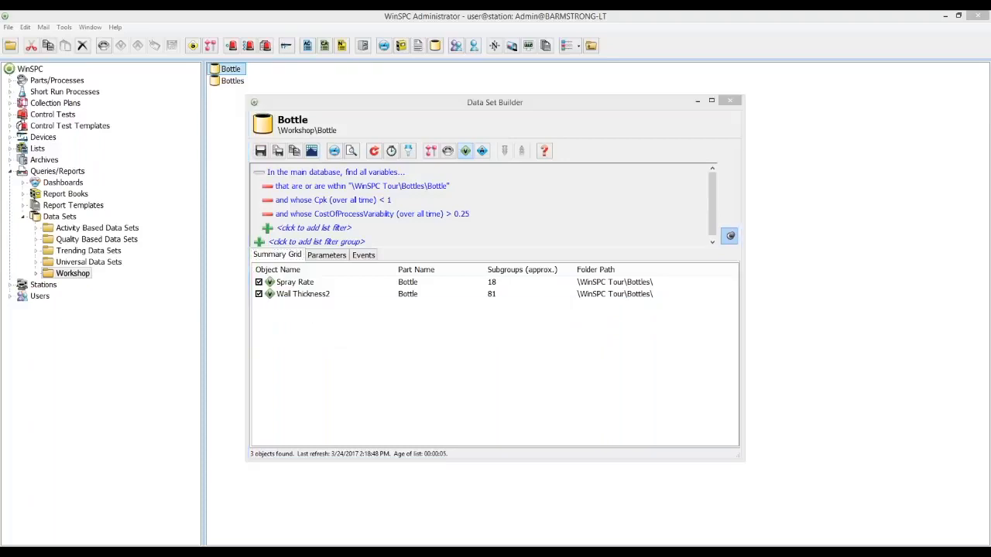
click(654, 226)
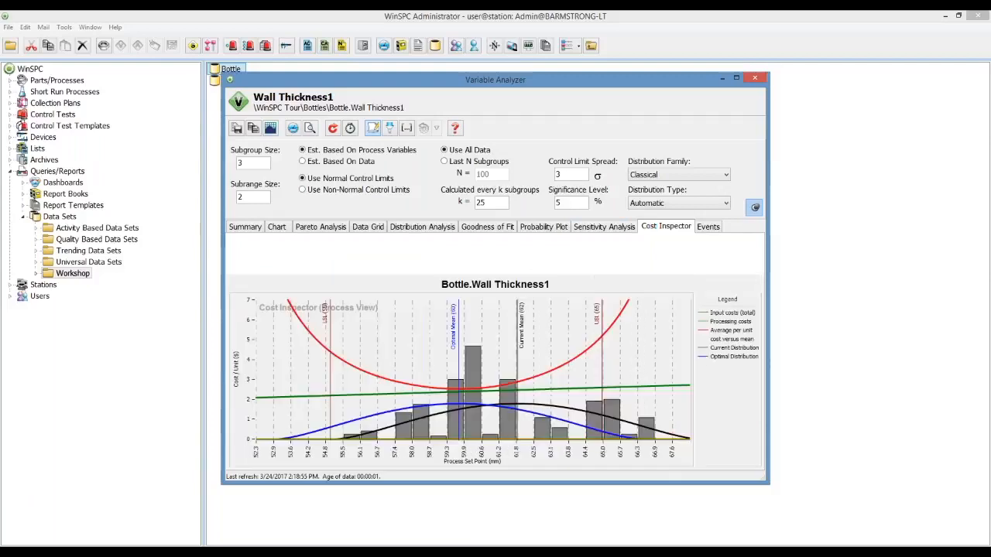
mouse_move(678, 249)
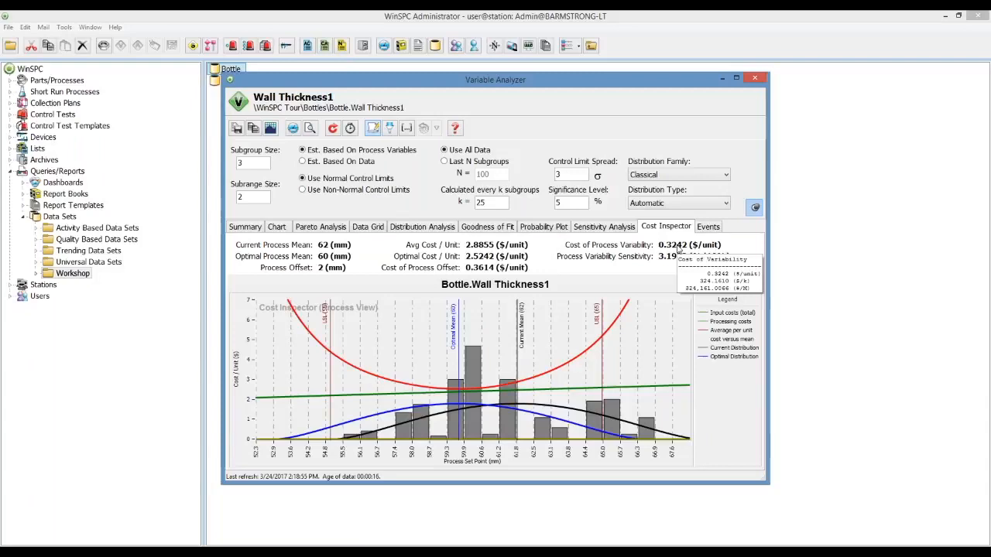
click(756, 81)
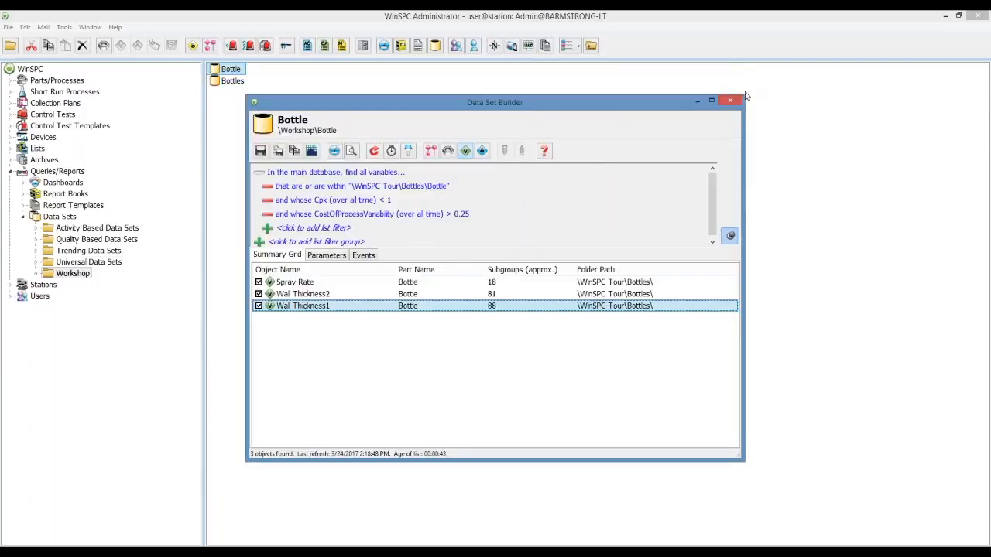
Step: Keep the Bottle data set open, preview its Process Improvement Savings (ver 9.0.0) report, and close the preview
click(731, 101)
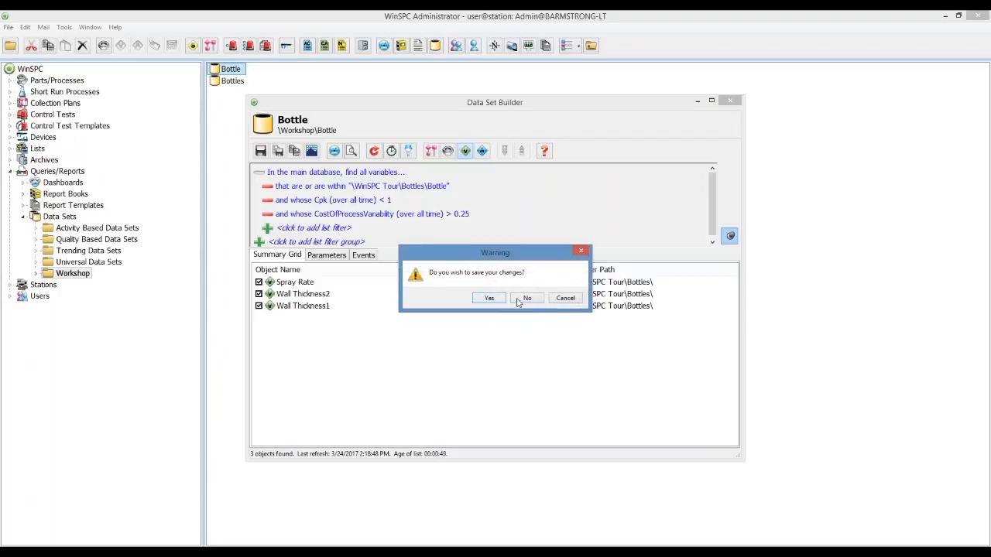
click(565, 299)
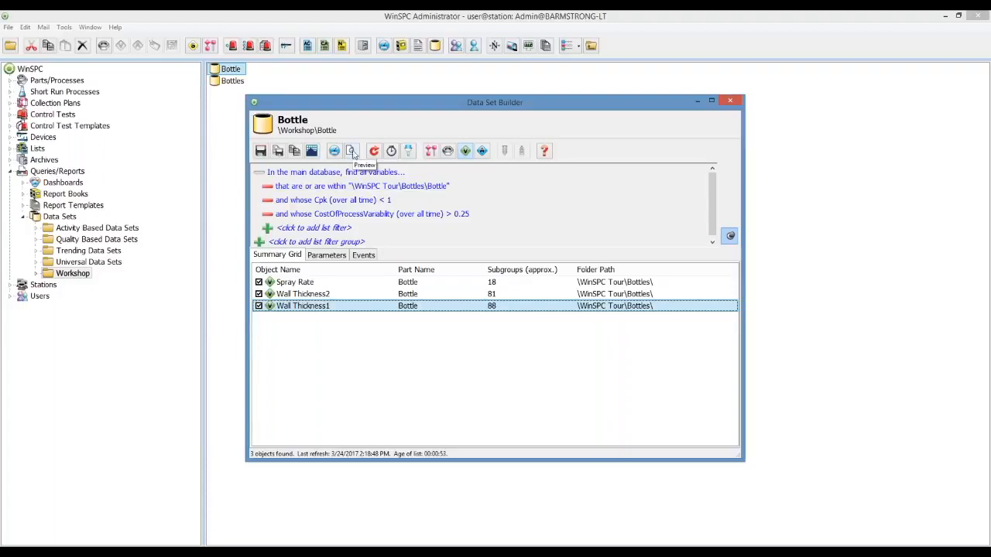
click(353, 152)
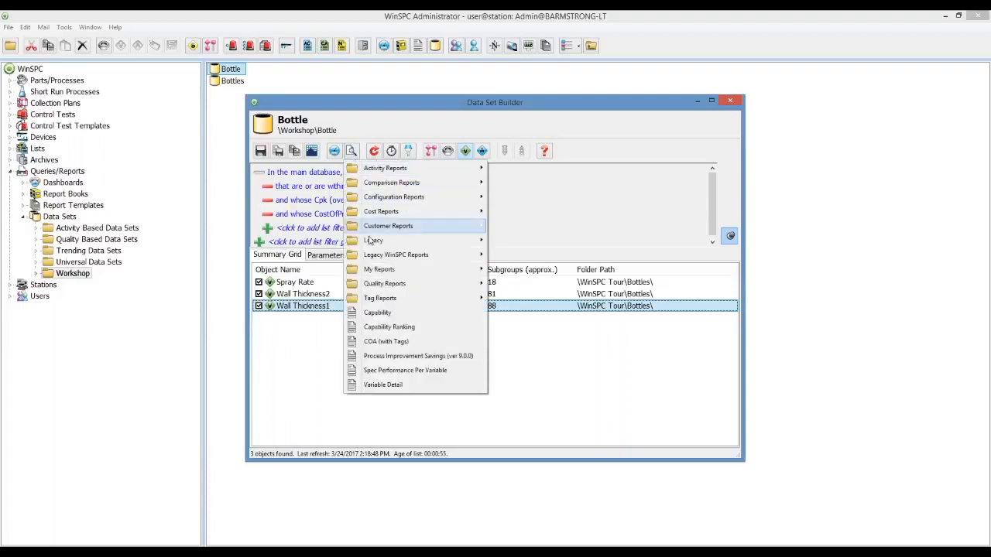
click(391, 357)
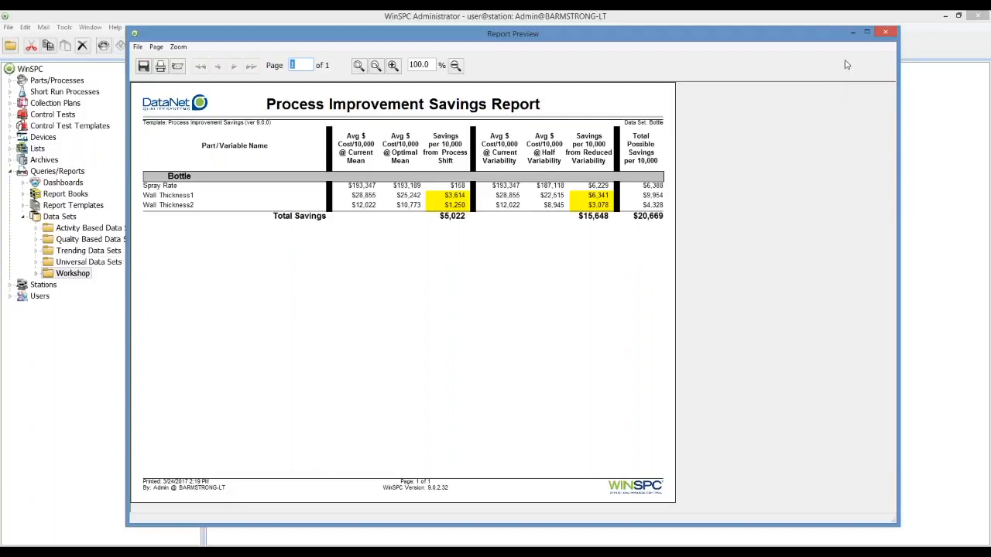
click(891, 33)
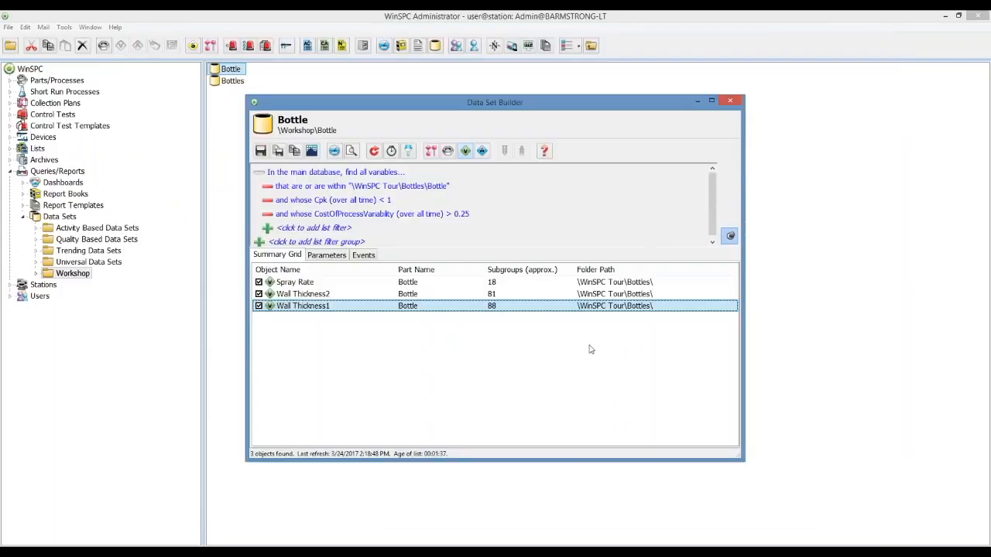
Step: Save the data set in the Workshop folder under the name Bottle
click(261, 152)
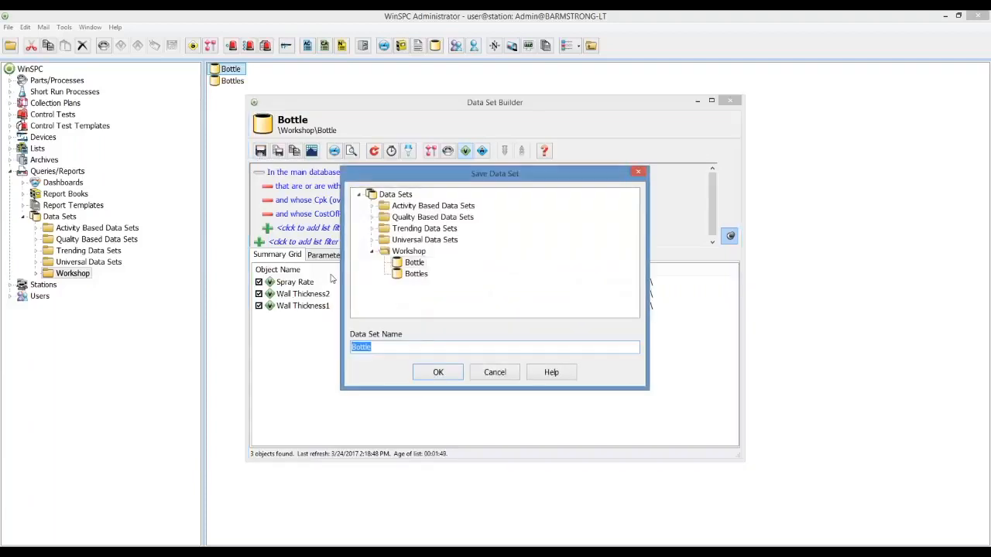
click(437, 374)
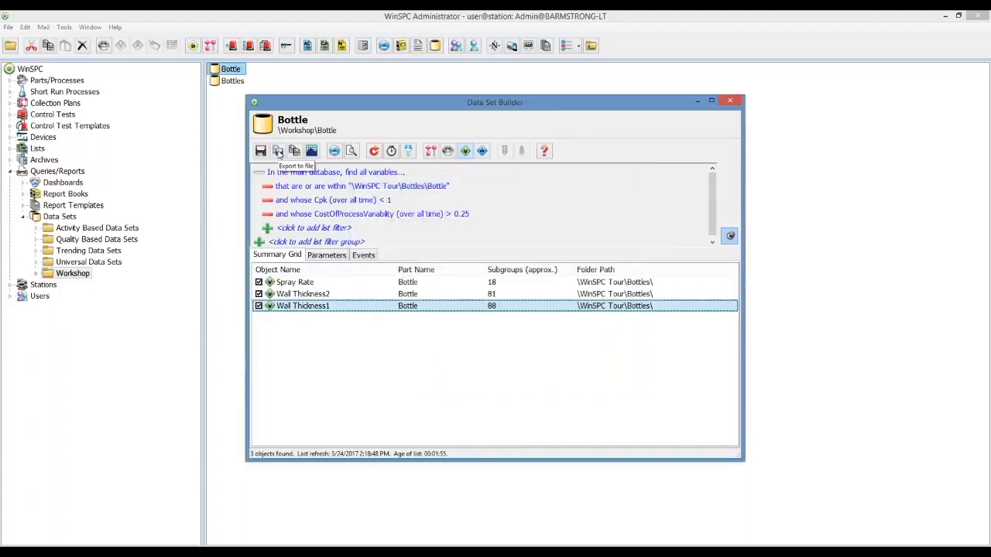
Step: Look through the file formats offered for exporting the data set to a file, and leave without exporting
click(278, 151)
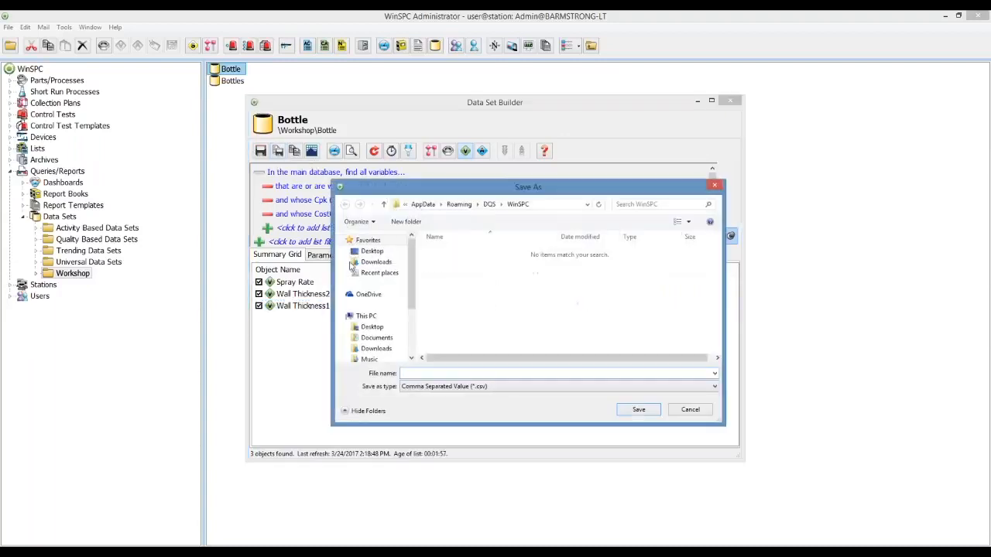
click(714, 389)
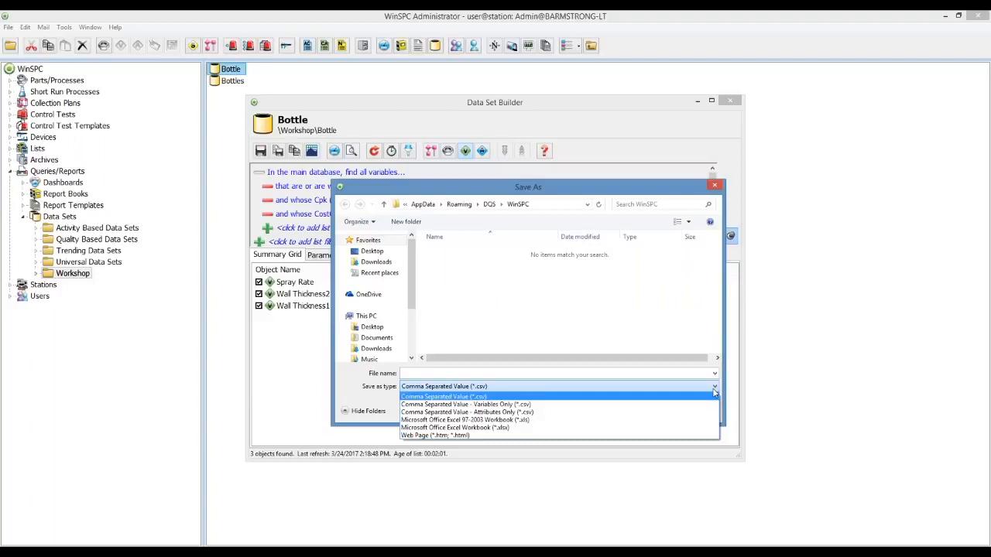
click(714, 393)
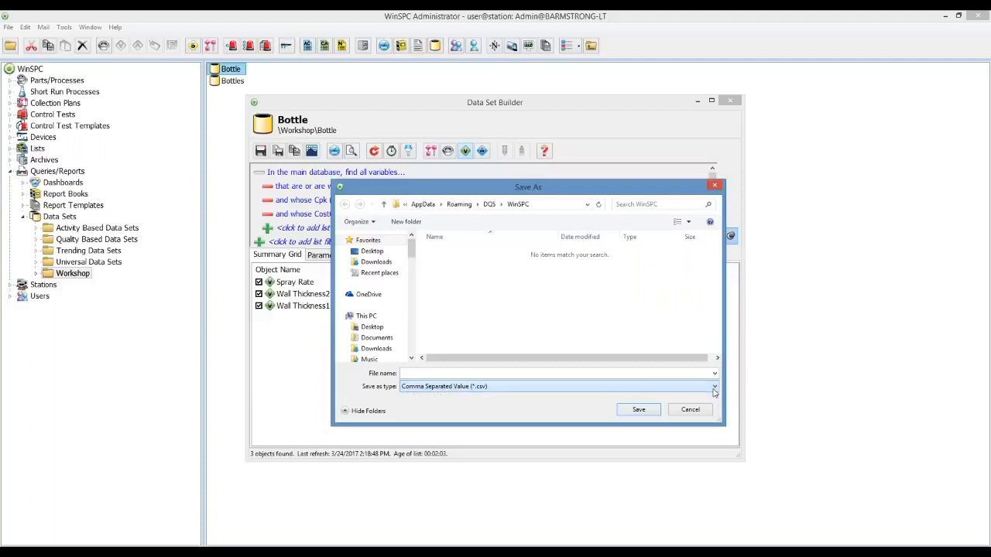
click(673, 411)
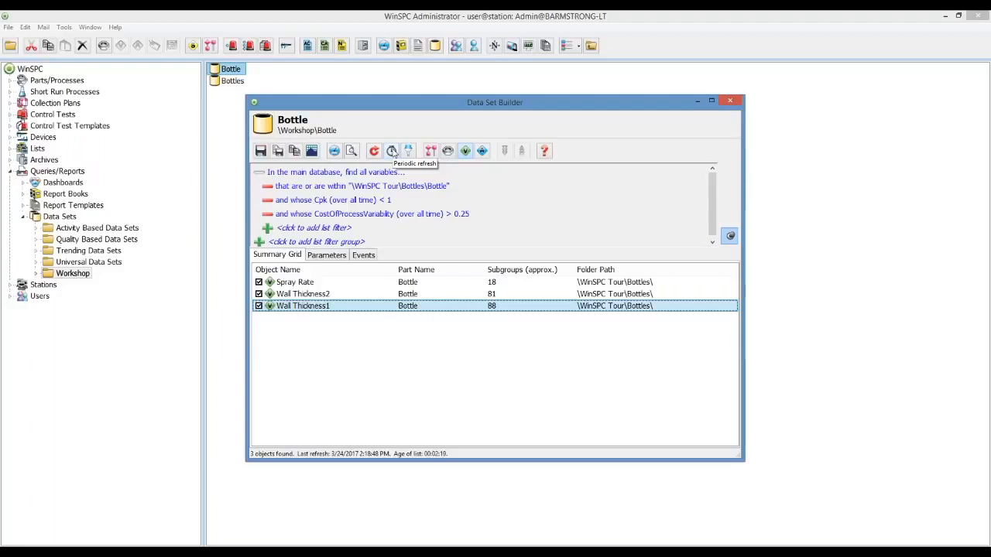
Step: Turn on periodic refresh for the Bottle data set and confirm its time interval in seconds
click(392, 151)
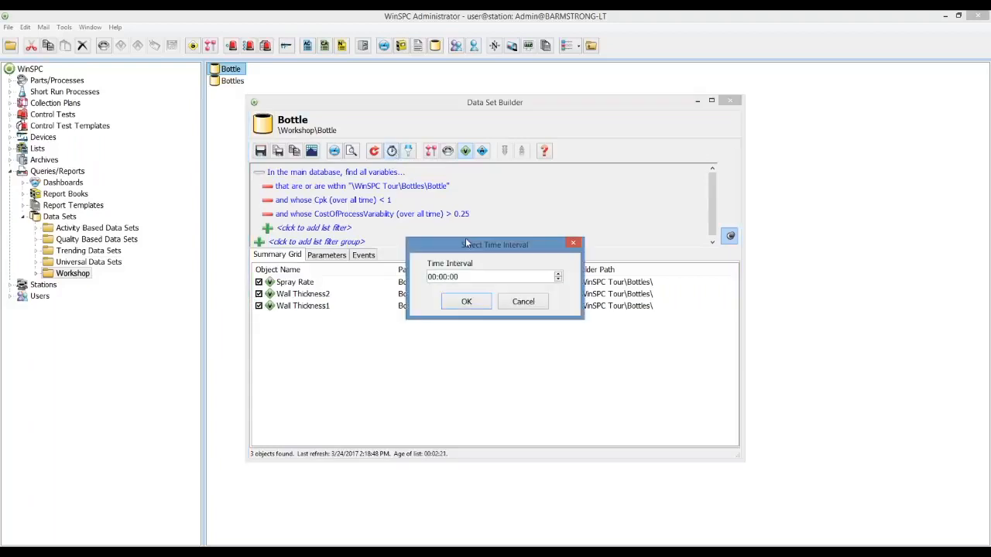
click(456, 279)
click(456, 303)
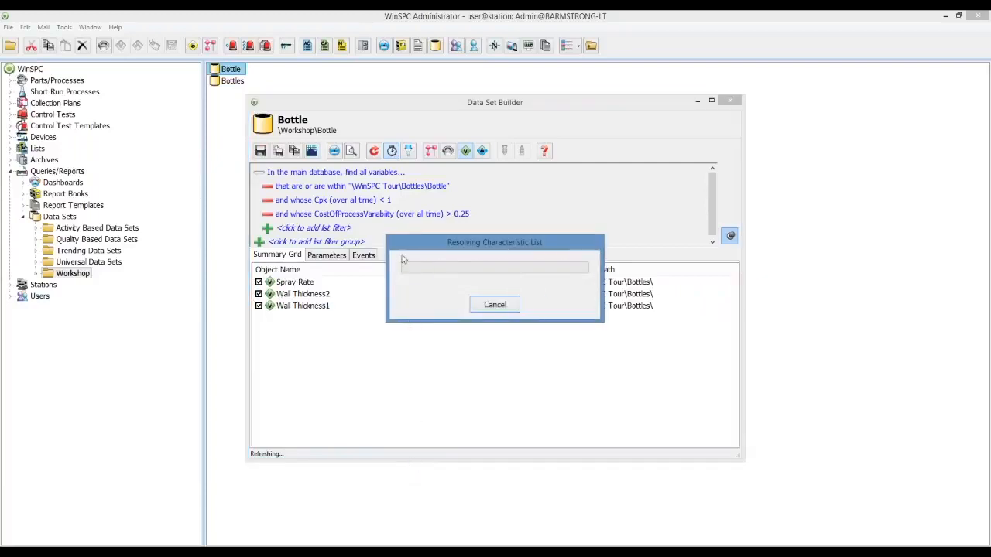
Step: Turn off the periodic refresh of the Bottle data set and close it without saving the changes
click(393, 152)
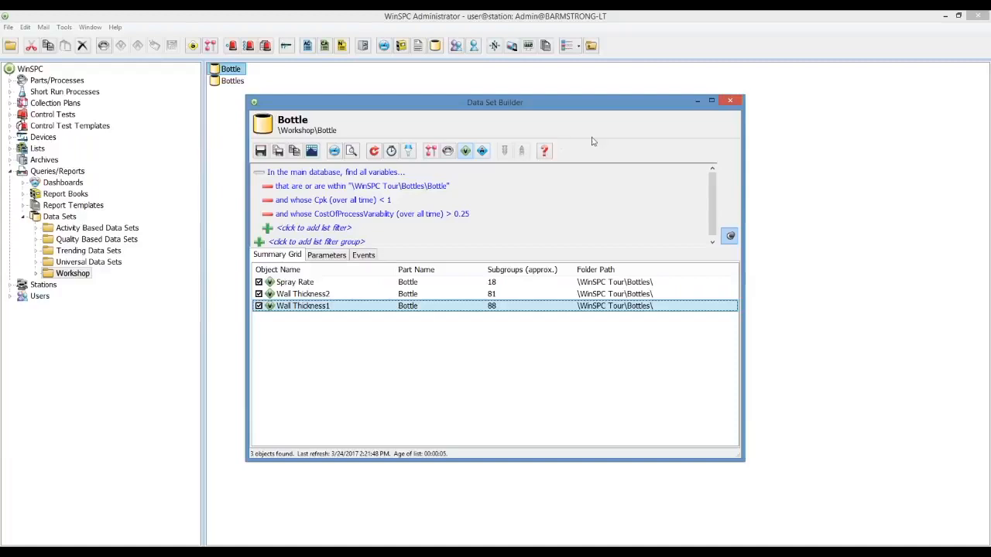
click(732, 103)
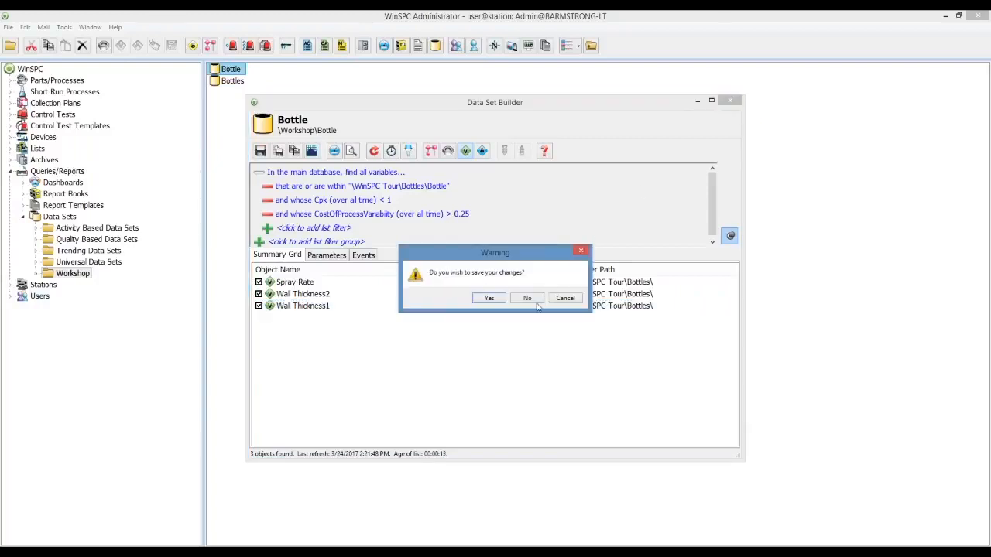
click(529, 299)
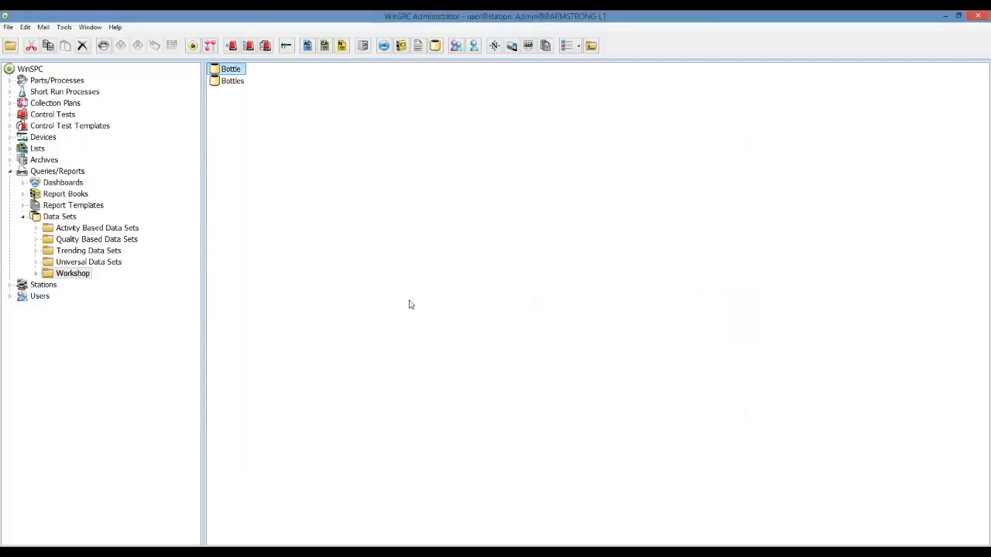
Step: Create a new report book named MyReport in Report Books
click(73, 198)
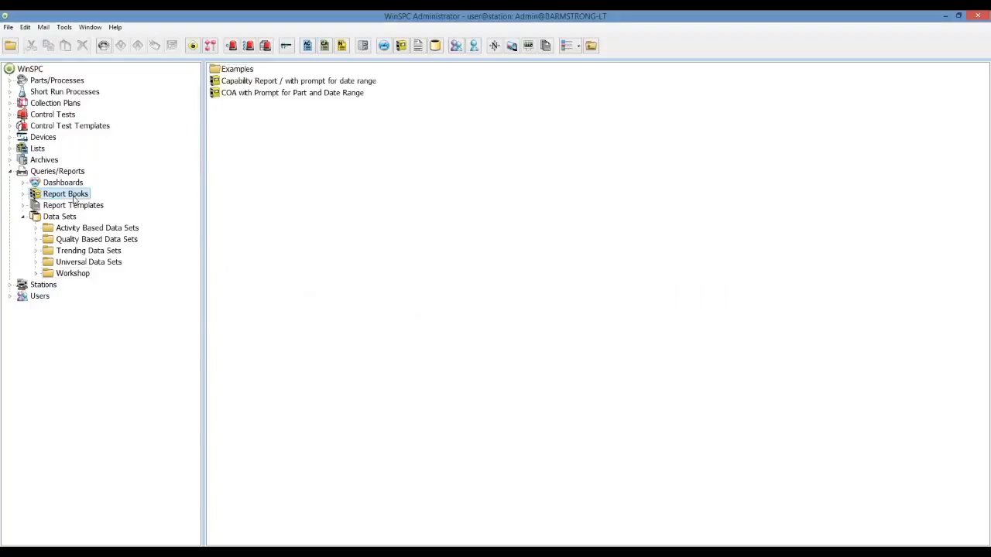
right_click(262, 127)
mouse_move(312, 134)
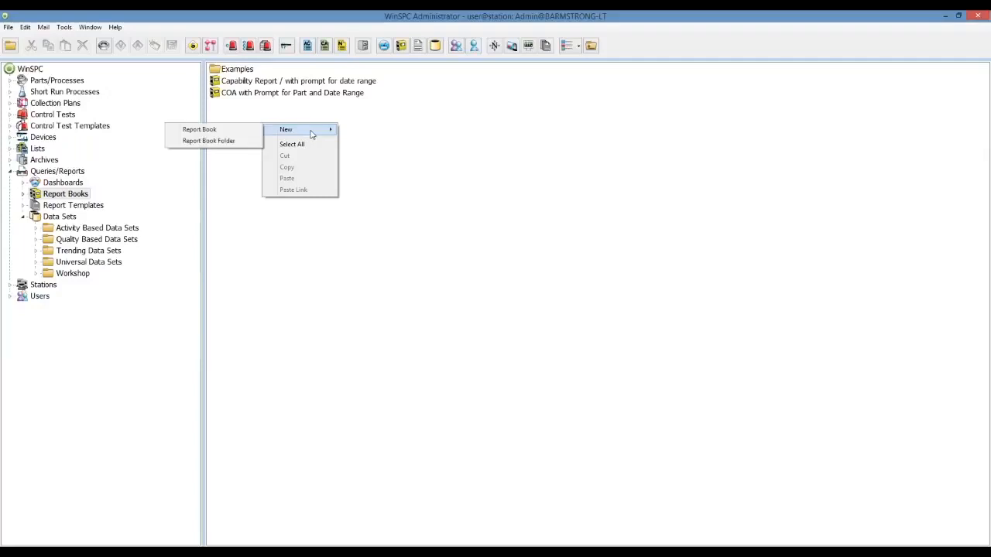
click(246, 132)
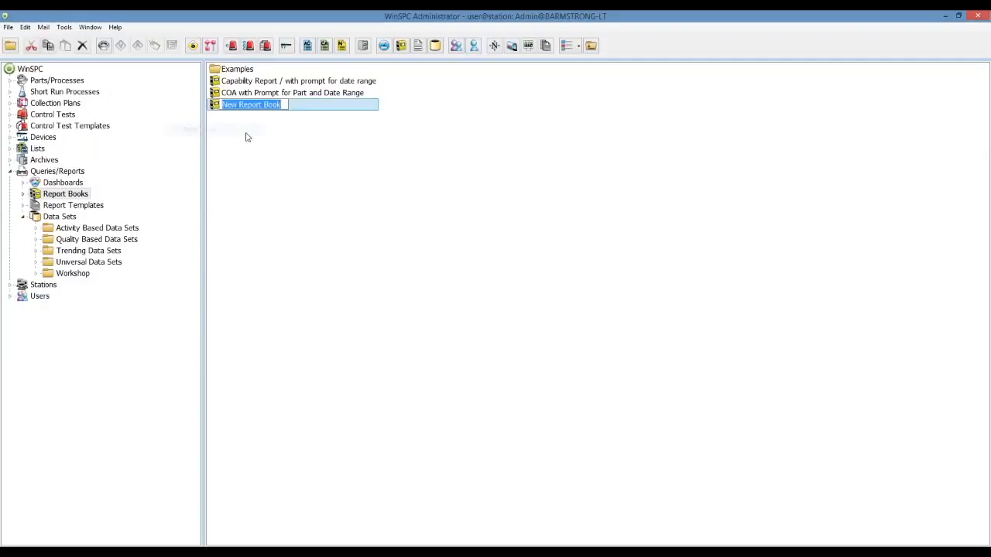
text(M)
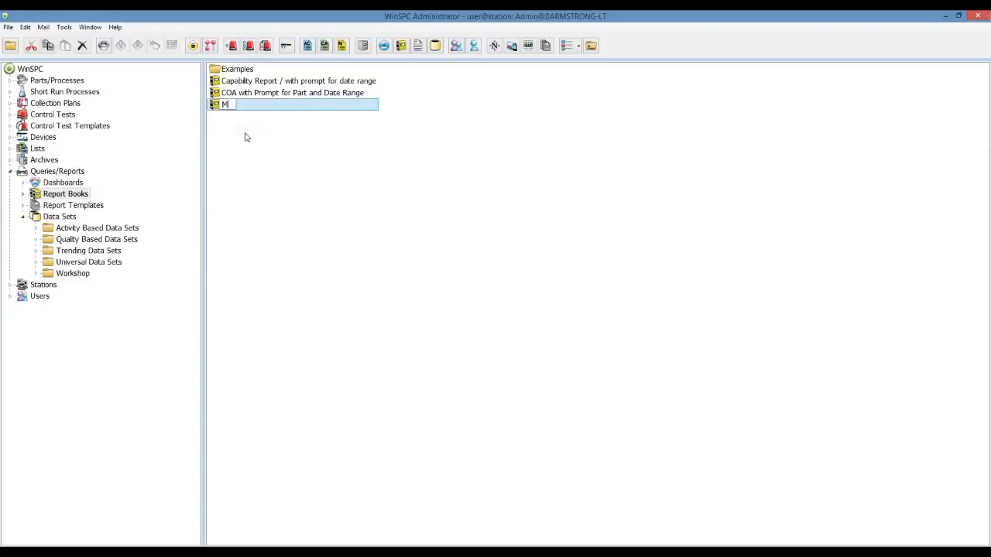
text(yReport)
key(Return)
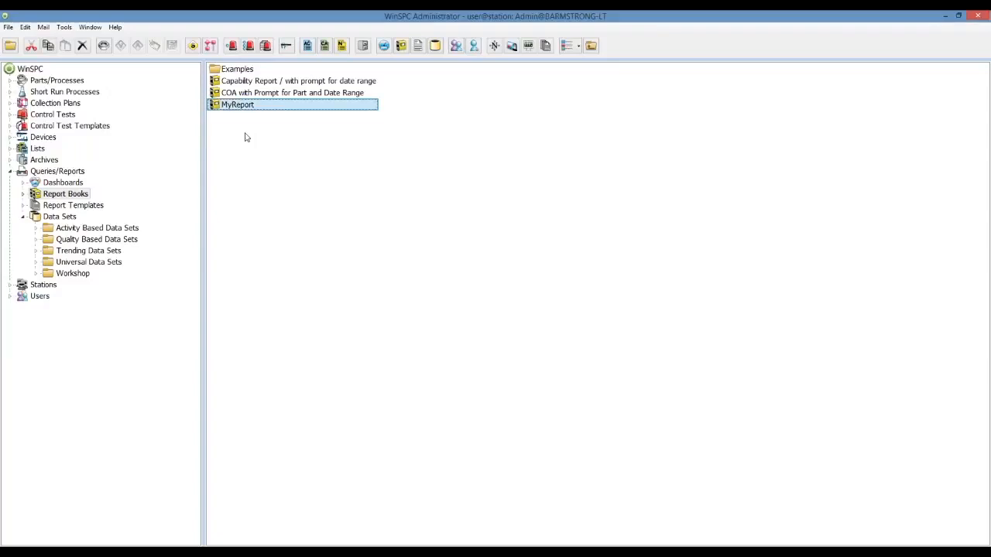
Step: Open the setup of the MyReport report book and assign the COA (with Tags) report template
double_click(250, 108)
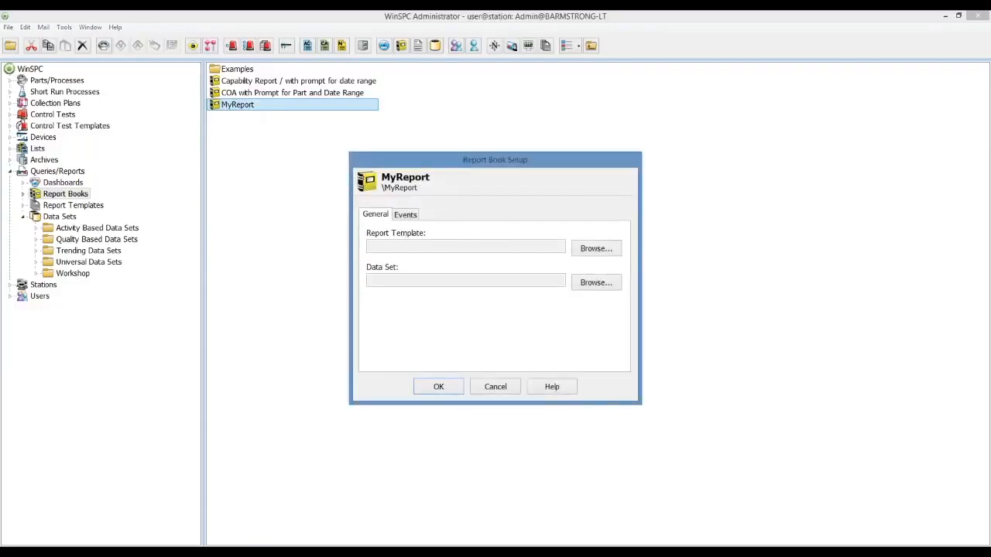
click(587, 252)
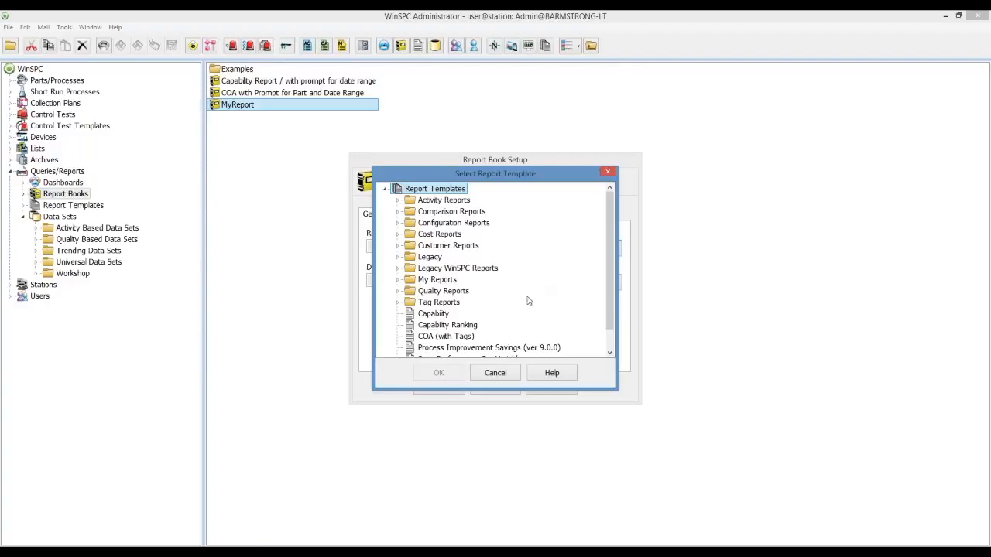
click(463, 337)
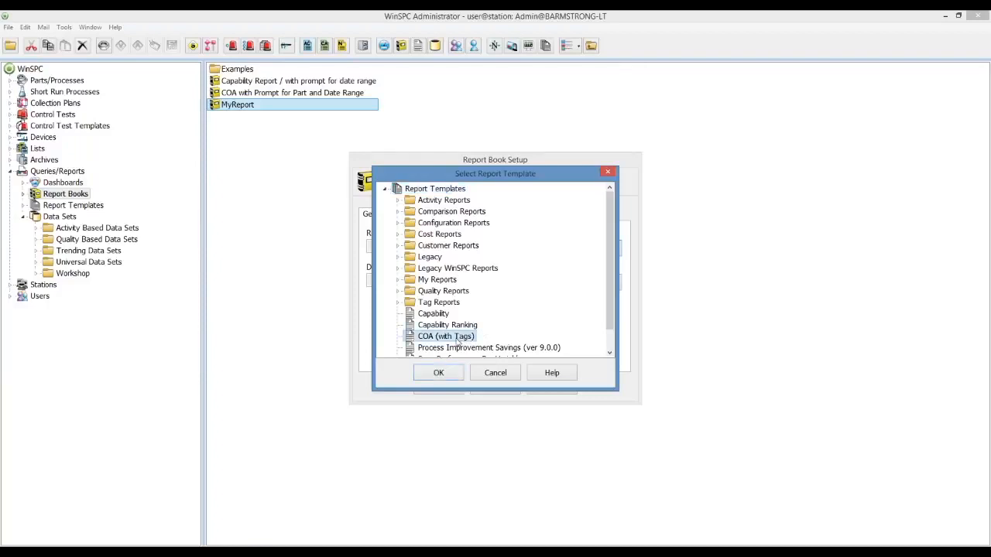
click(447, 376)
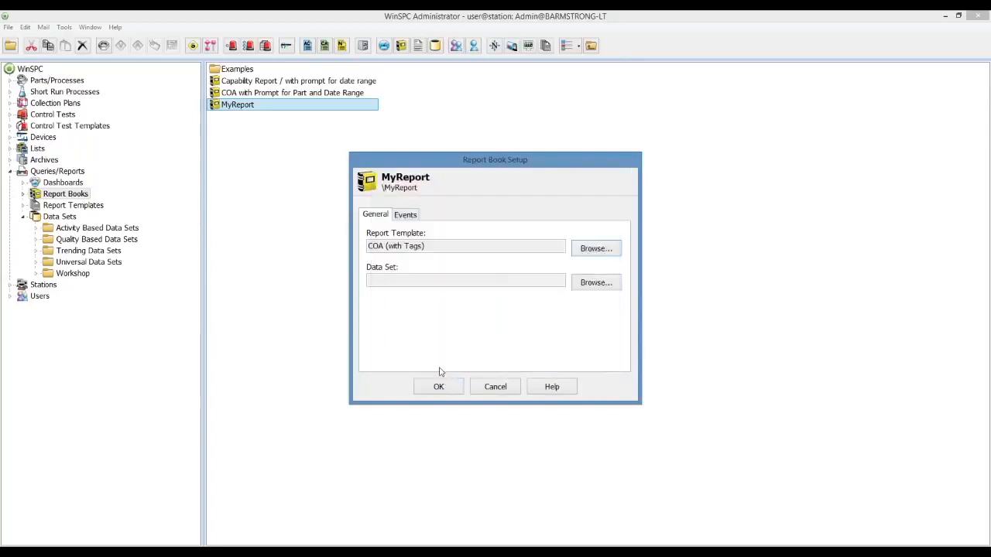
Step: Assign the Bottles data set from the Workshop folder to MyReport and confirm the report book setup
click(592, 285)
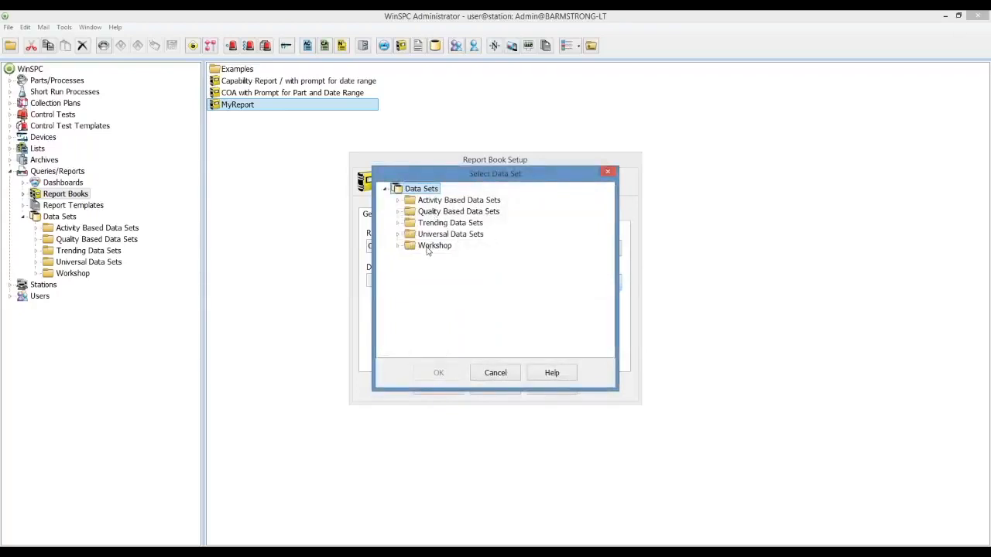
click(430, 246)
double_click(431, 246)
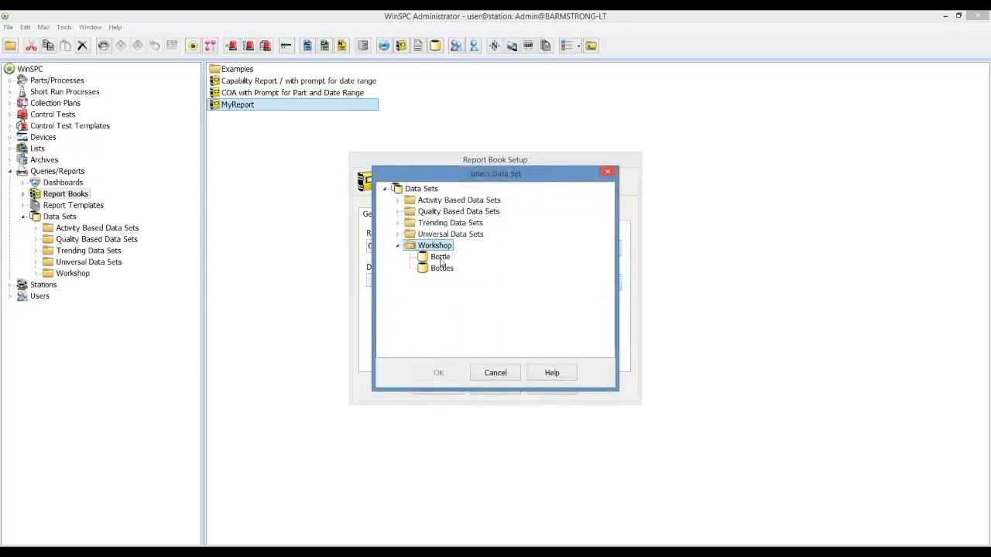
click(443, 270)
double_click(444, 271)
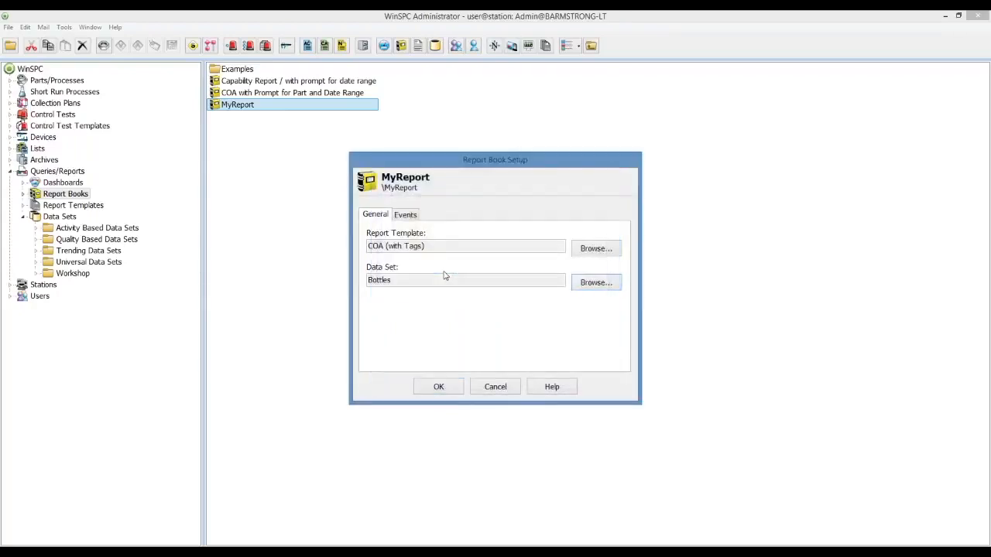
click(438, 388)
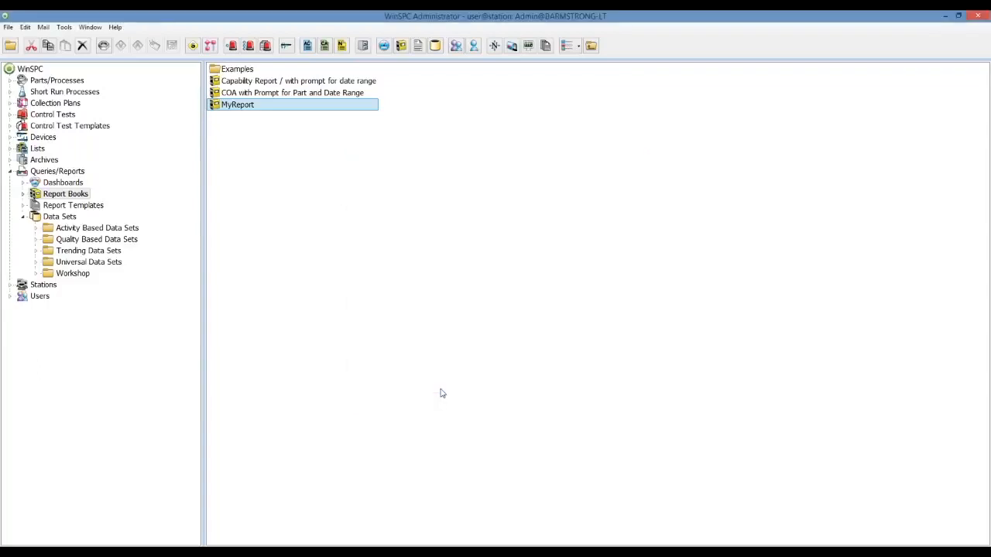
Step: Preview the MyReport report book, enlarge the page to 130% to read the Certificate Of Analysis, and close the preview
right_click(230, 111)
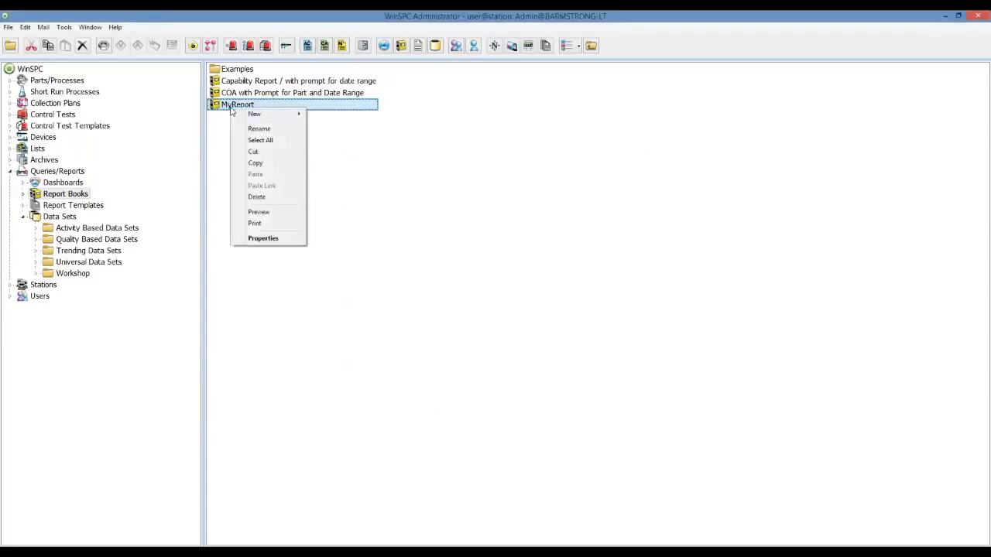
click(259, 212)
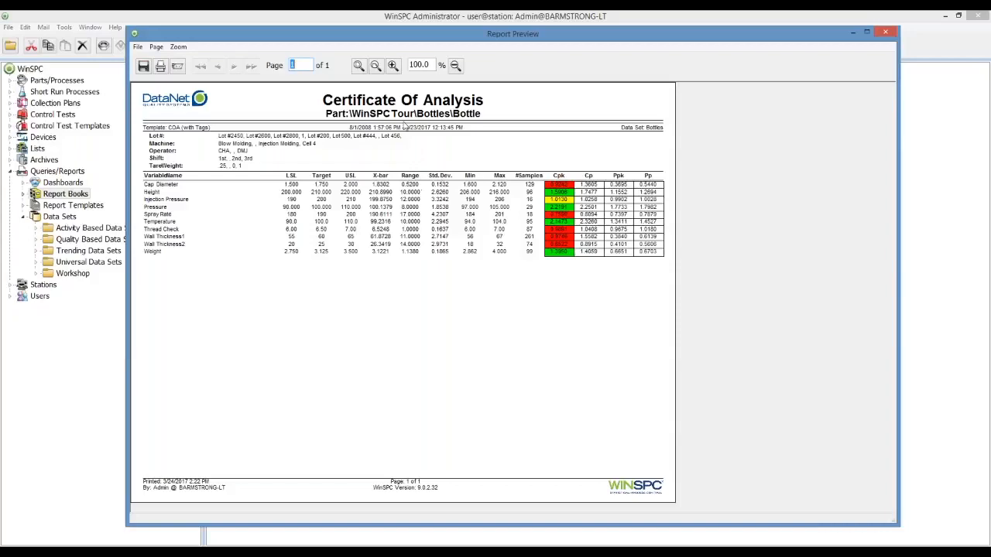
click(393, 66)
click(394, 65)
click(394, 66)
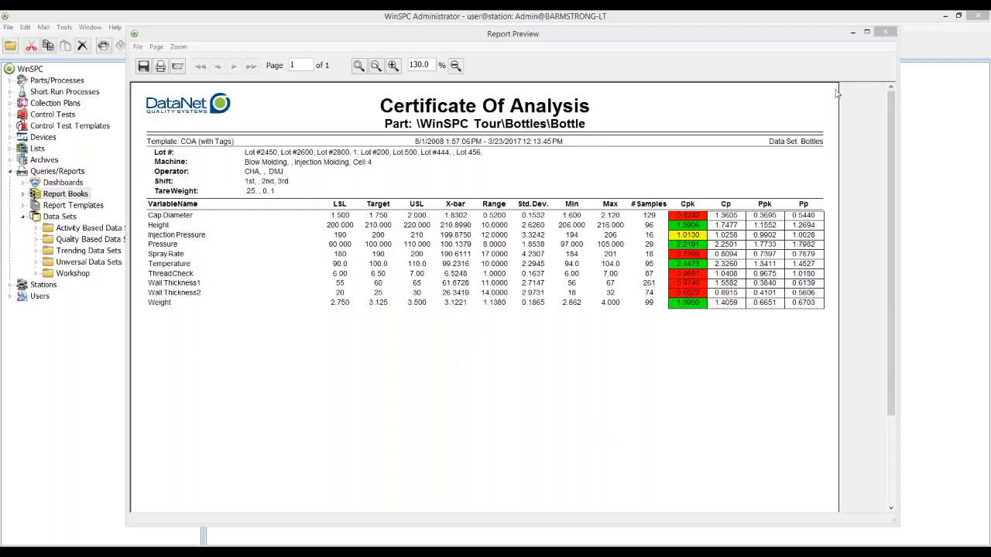
click(887, 35)
click(887, 35)
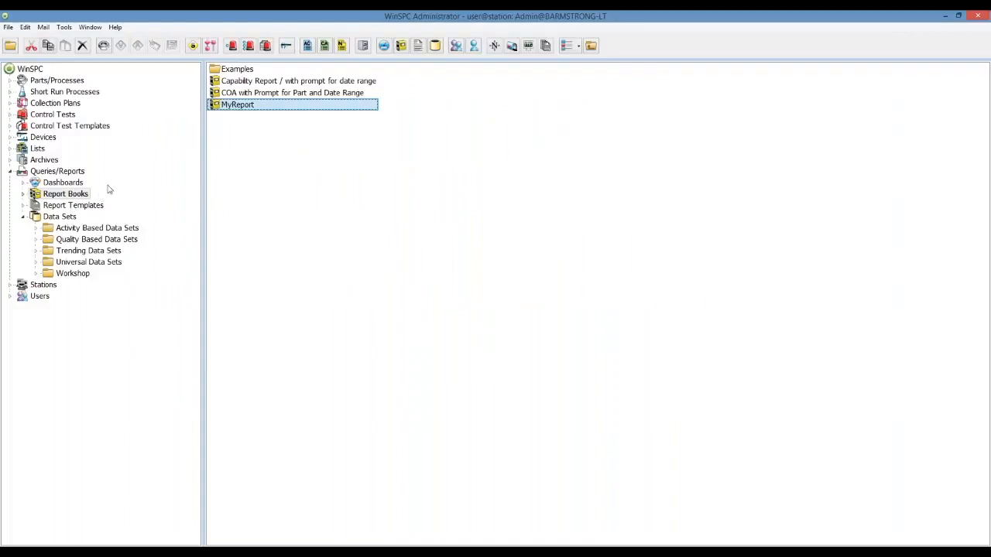
Step: Open the Filter By Lot Number data set from the Examples folder of Universal Data Sets
click(72, 276)
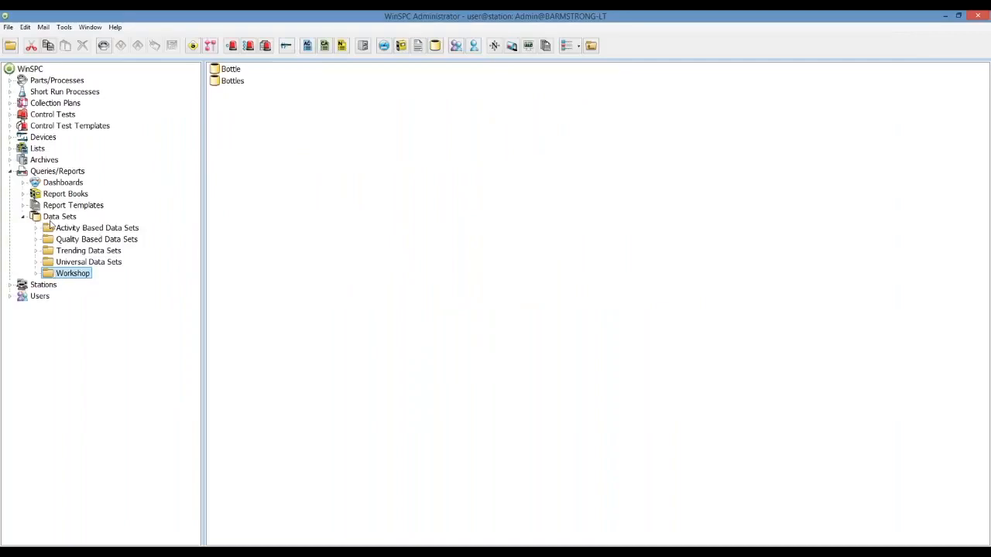
click(67, 263)
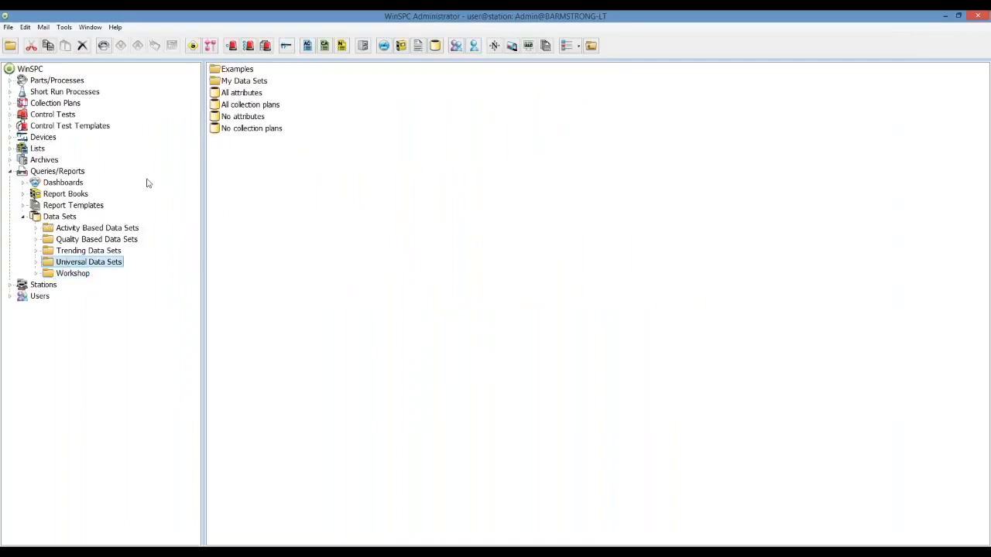
click(241, 72)
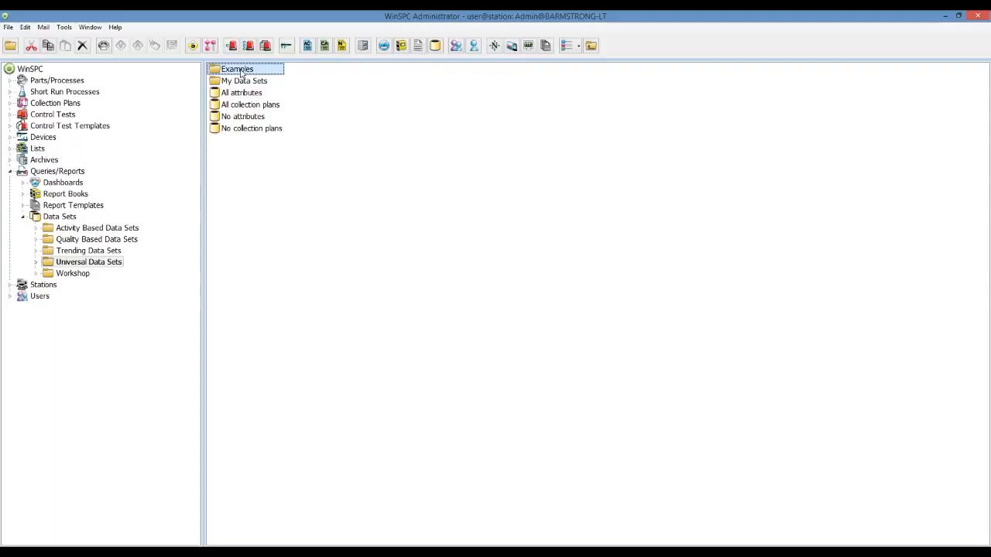
double_click(241, 71)
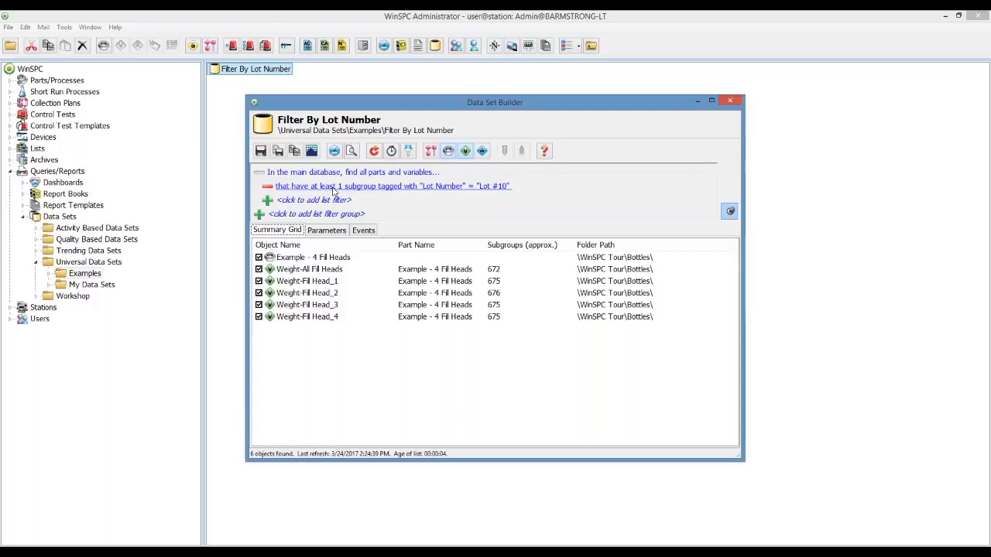
Step: Open the data set's lot number list filter, examine its tag name and value settings, and accept the filter
click(333, 190)
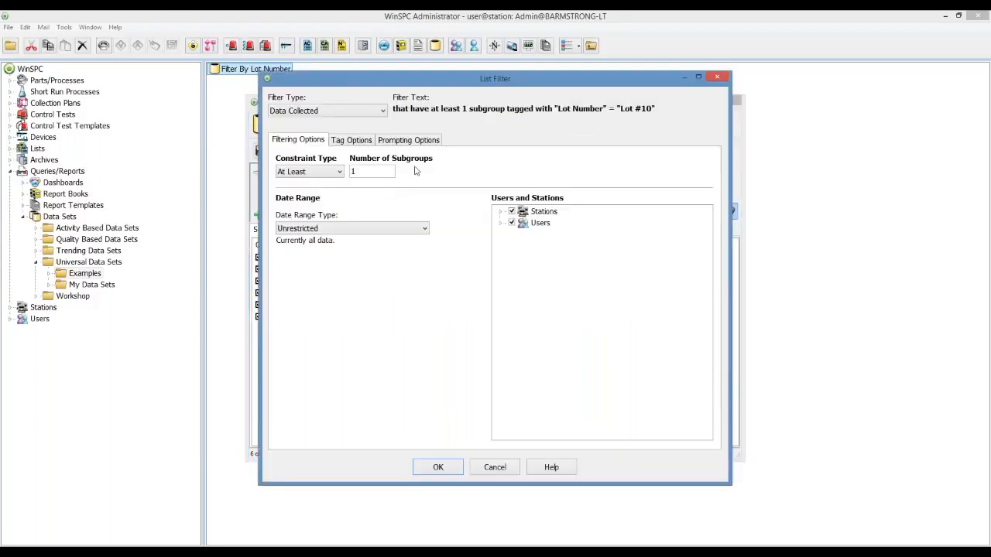
click(351, 140)
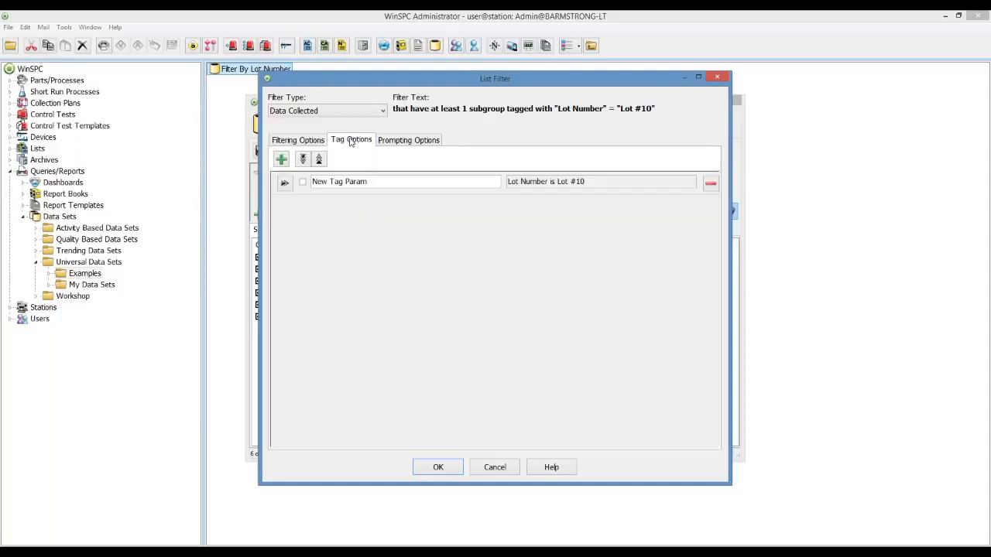
click(283, 183)
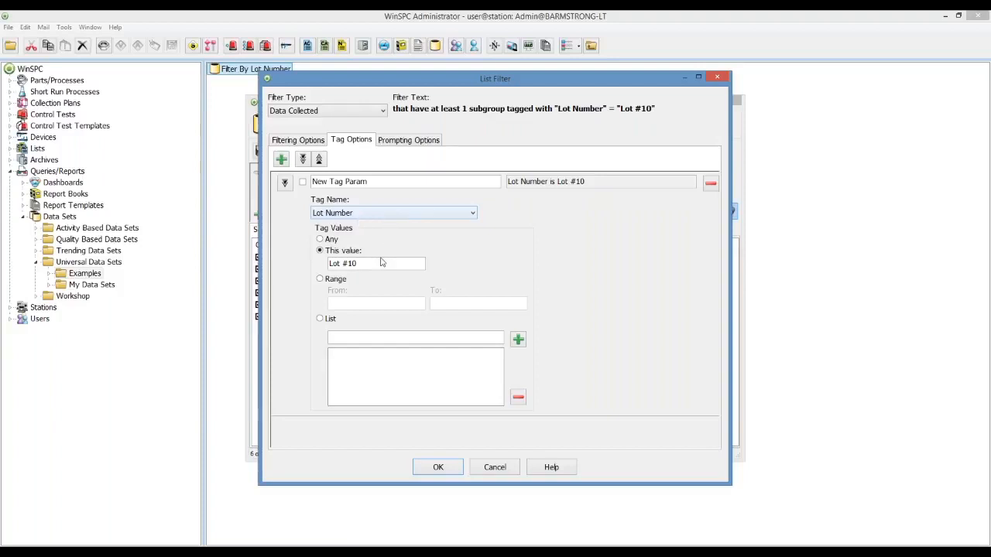
double_click(339, 263)
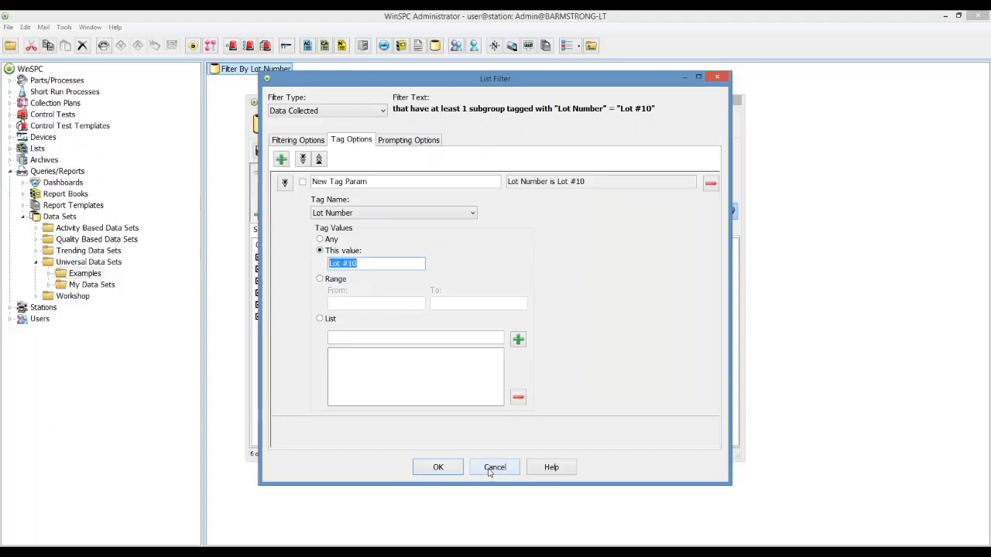
click(455, 474)
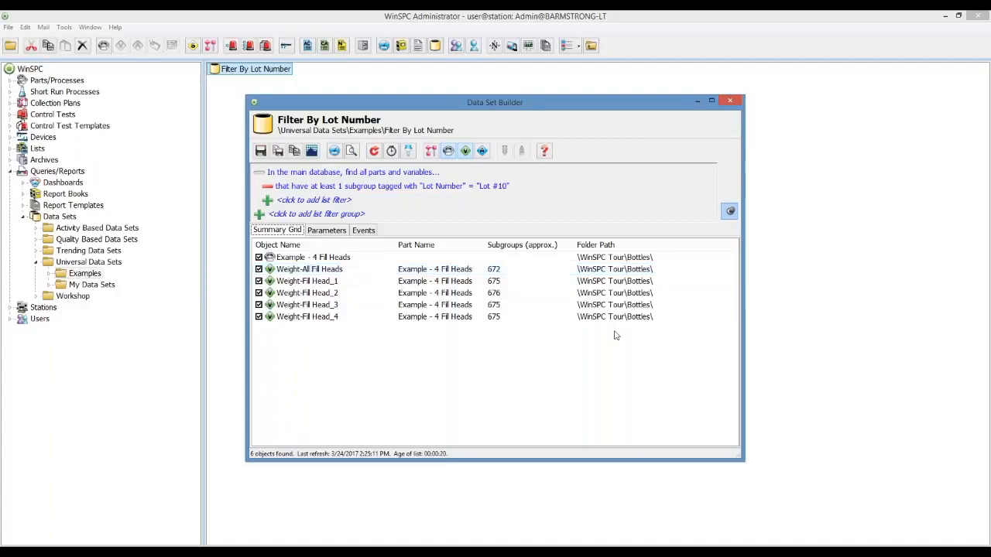
Step: View the control chart of Weight-Fill Head_1, and close the analyzer and the Filter By Lot Number data set without saving
click(987, 355)
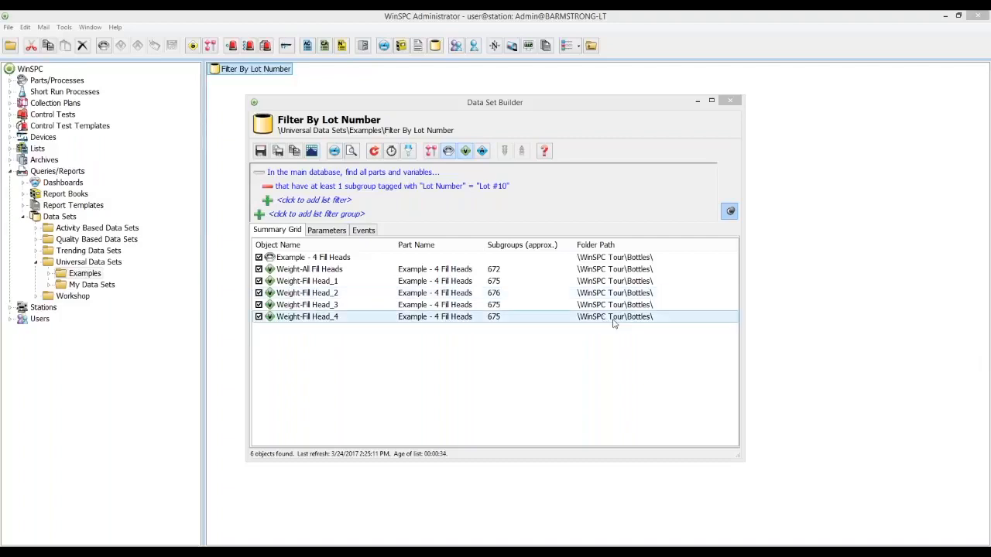
click(340, 287)
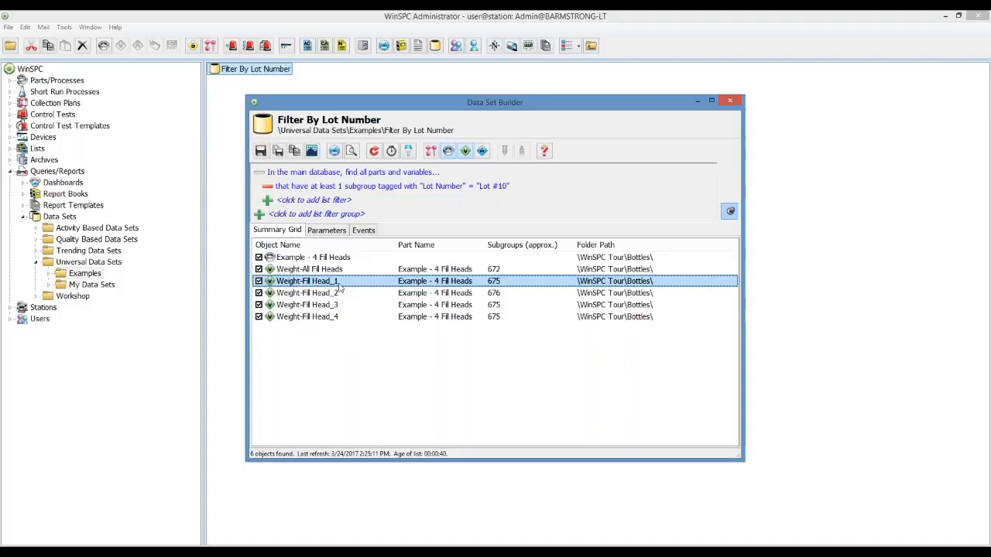
double_click(340, 288)
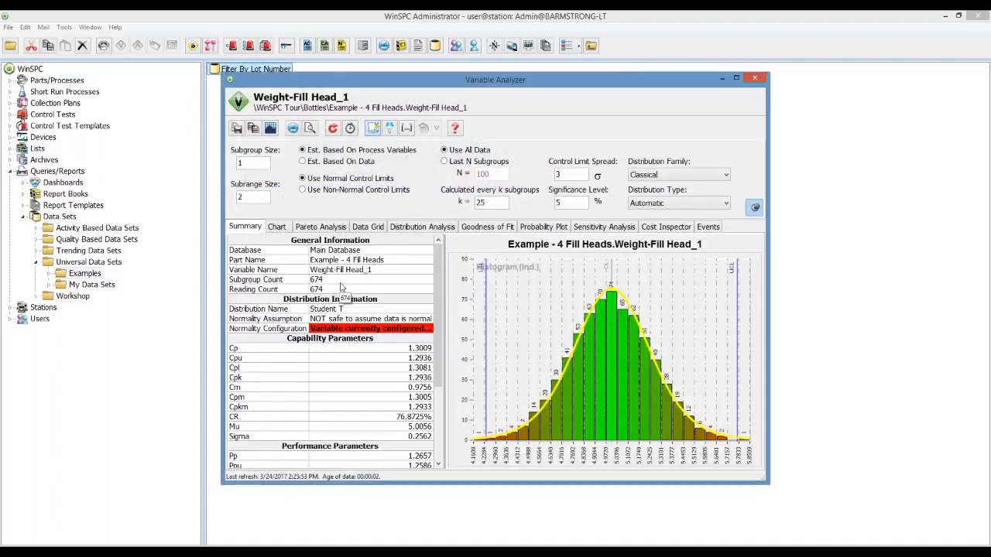
click(285, 229)
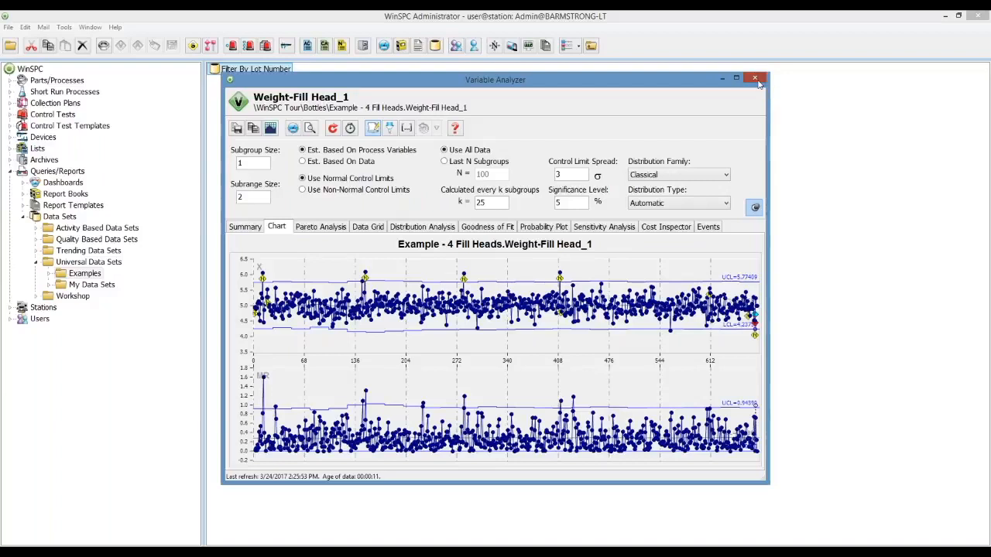
click(755, 79)
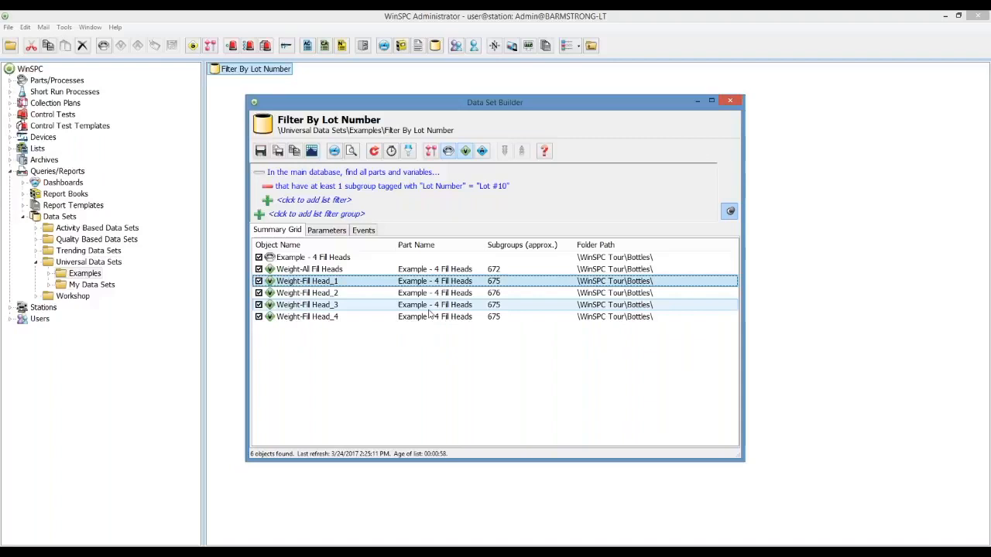
click(731, 103)
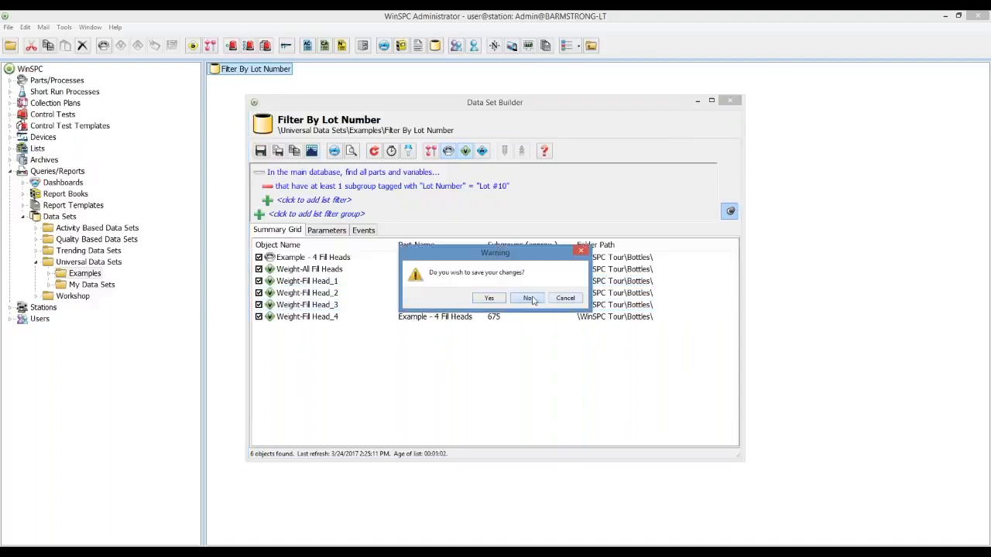
click(529, 299)
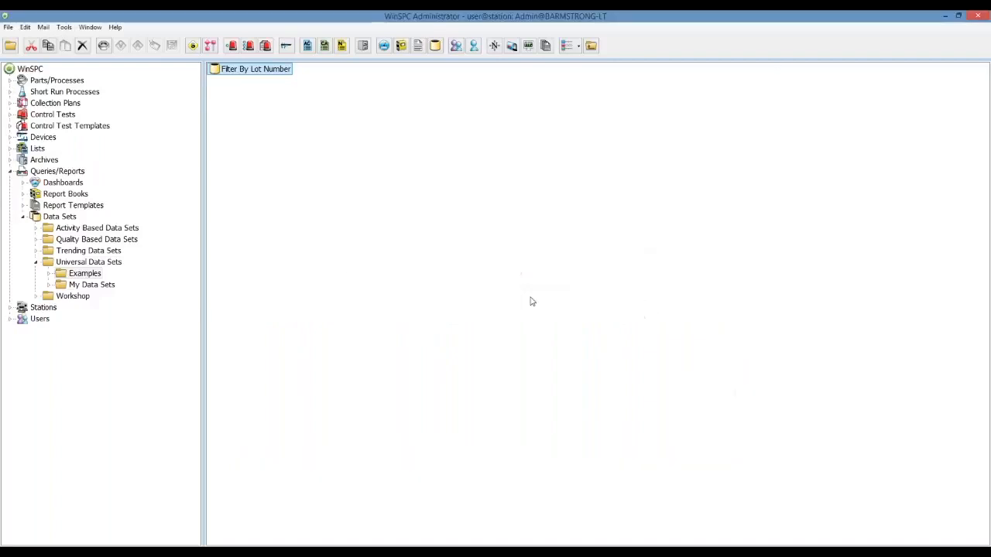
Step: Run a query on the Bottle part from the Bottles folder of WinSPC Tour
click(60, 81)
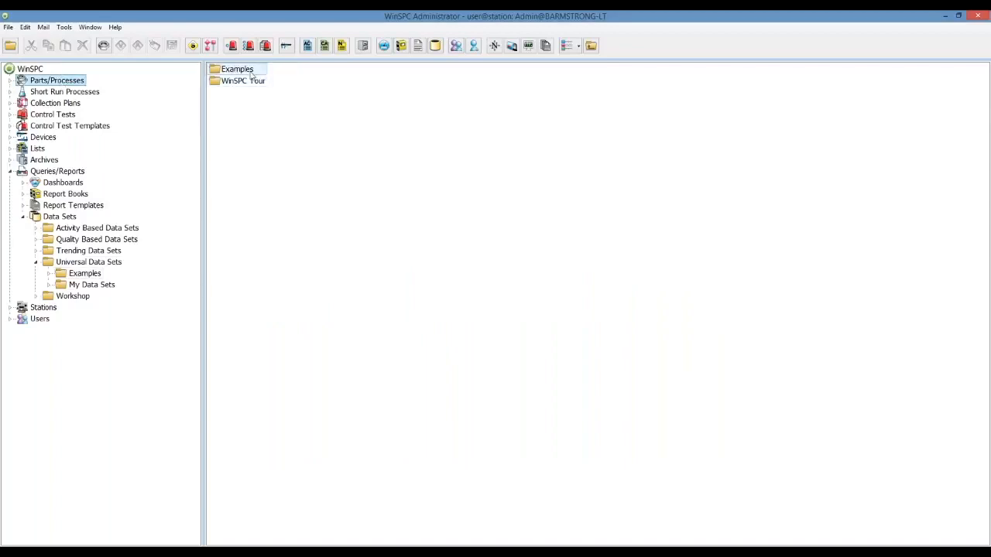
double_click(249, 80)
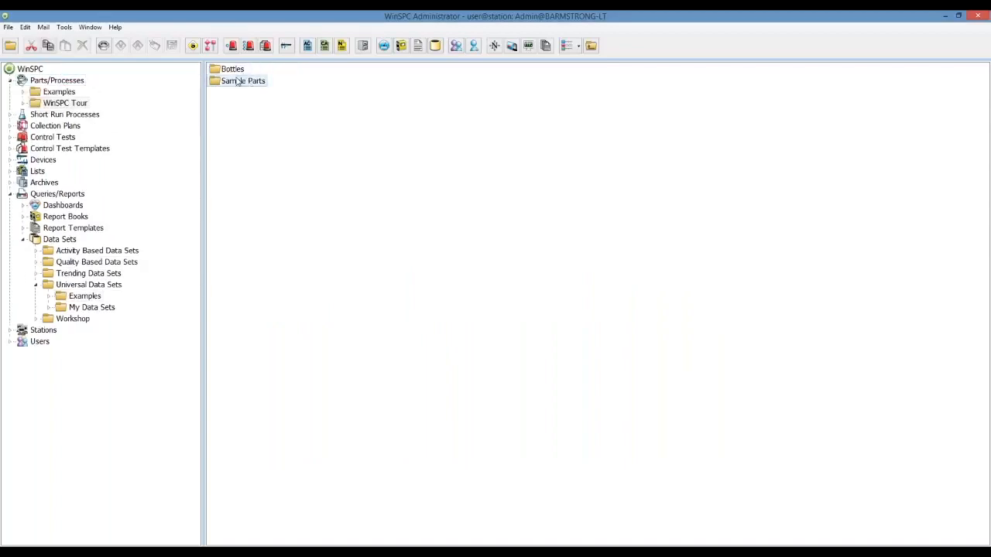
double_click(230, 69)
right_click(229, 71)
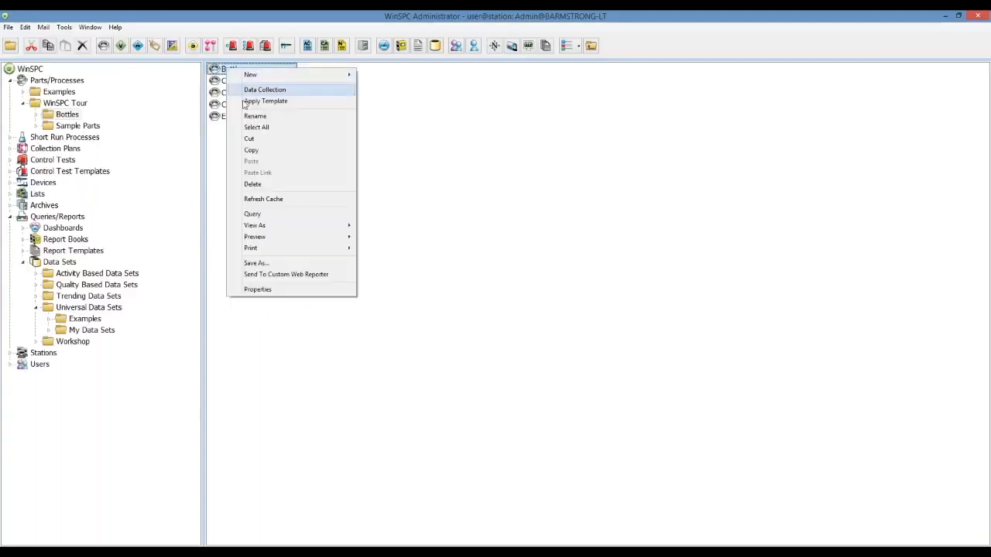
click(272, 215)
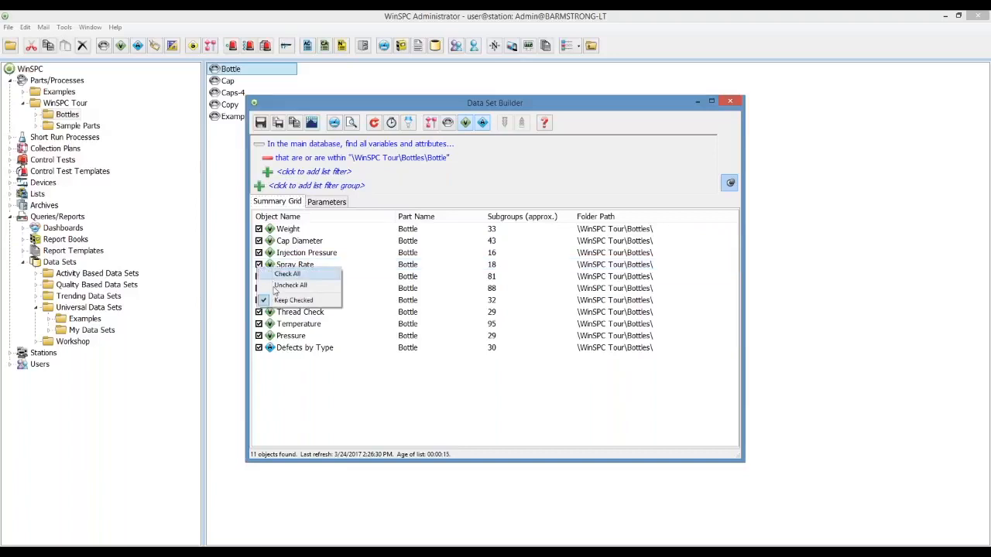
Step: Try the check options on the Bottle query results: uncheck all, turn off Keep Checked, and check all again
click(272, 289)
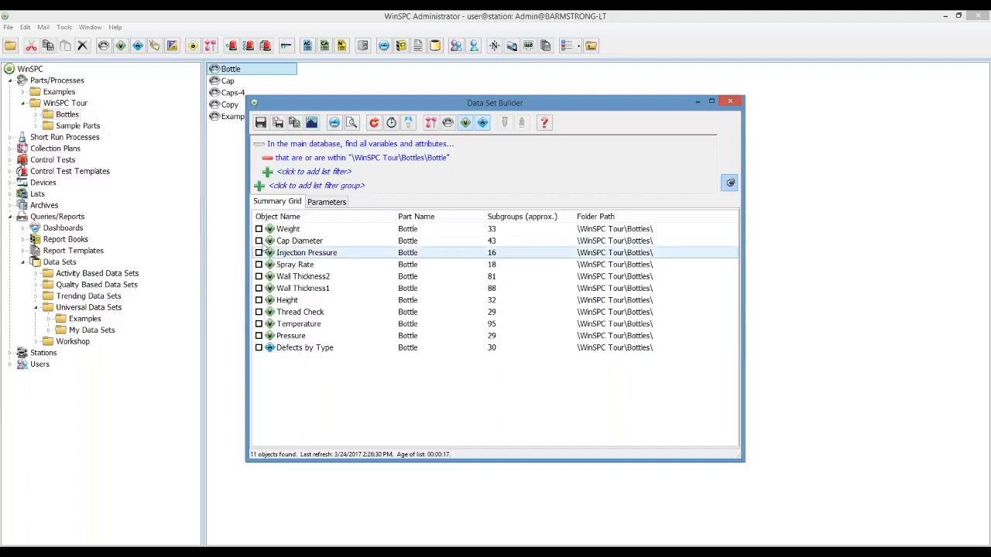
right_click(260, 230)
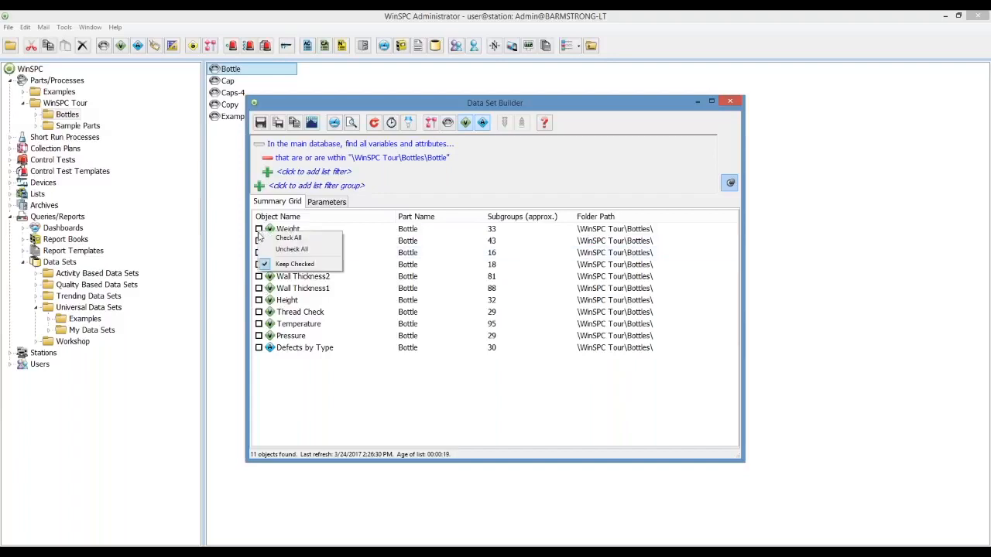
click(294, 264)
right_click(271, 242)
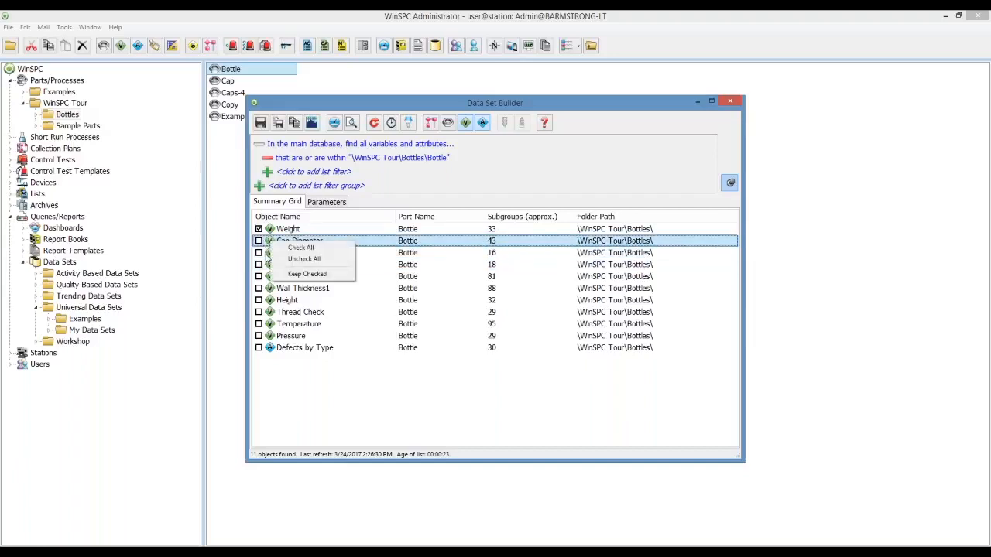
click(301, 248)
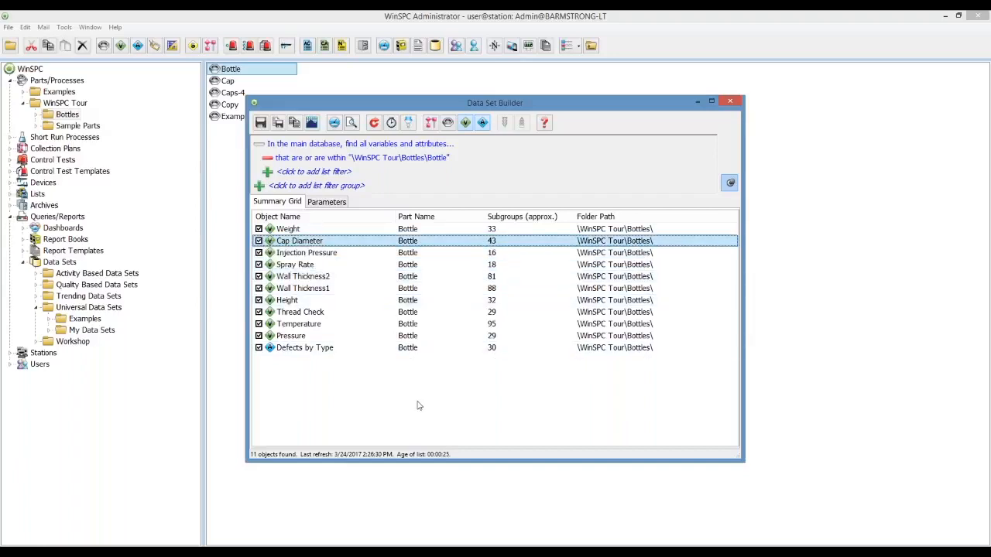
Step: Uncheck all query results and include only Weight, Cap Diameter and Injection Pressure
right_click(280, 248)
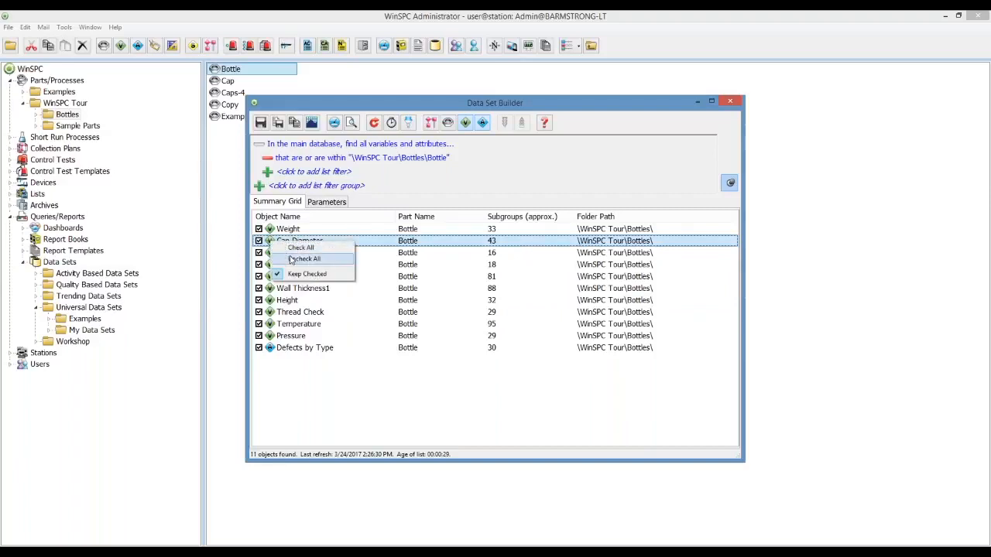
click(301, 260)
click(258, 229)
click(258, 240)
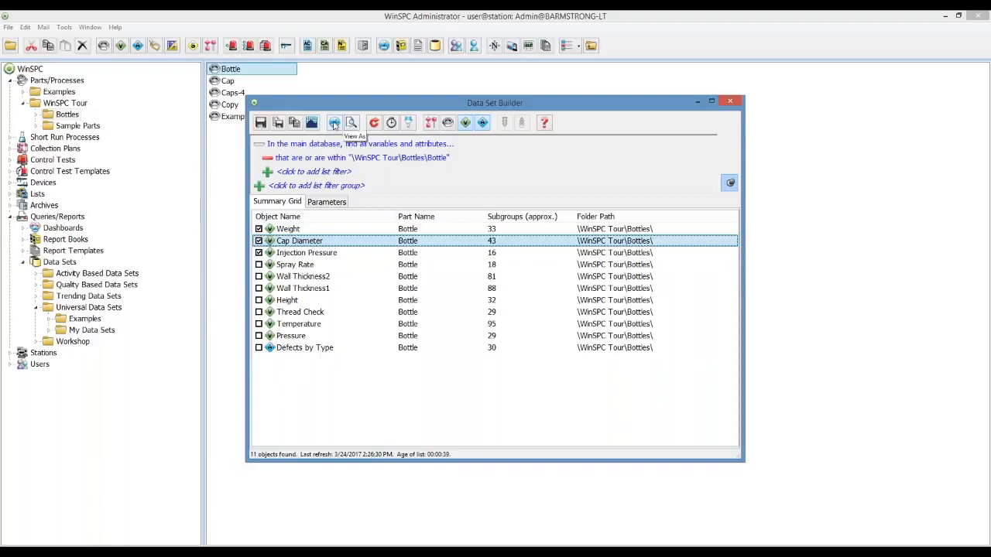
Step: View the checked Bottle variables in the Chart Matrix - SL dashboard and close it
click(334, 124)
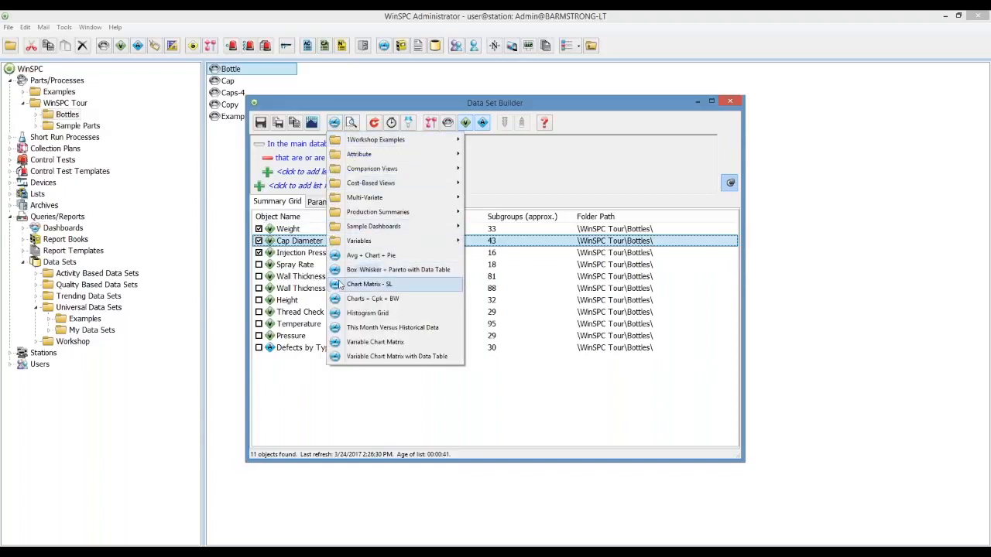
click(369, 284)
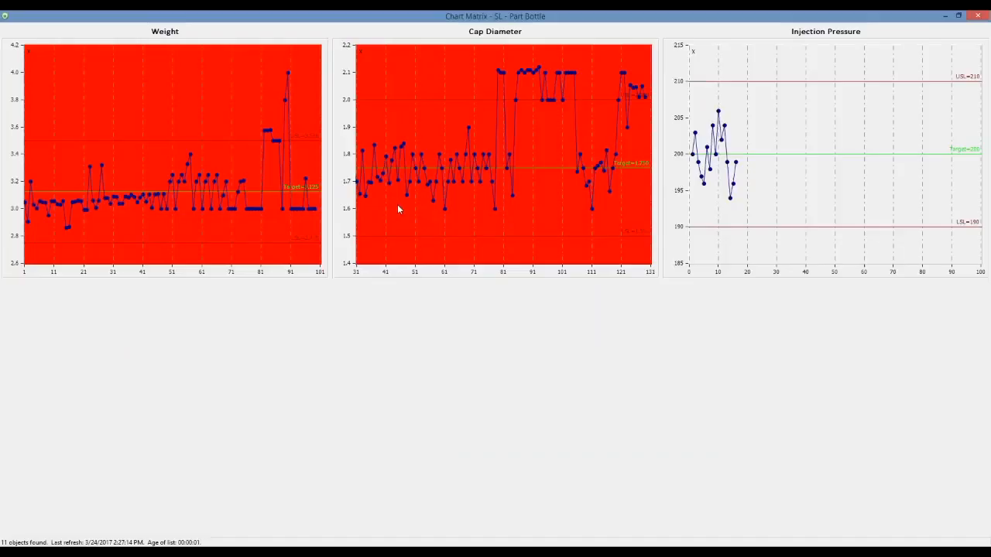
click(978, 16)
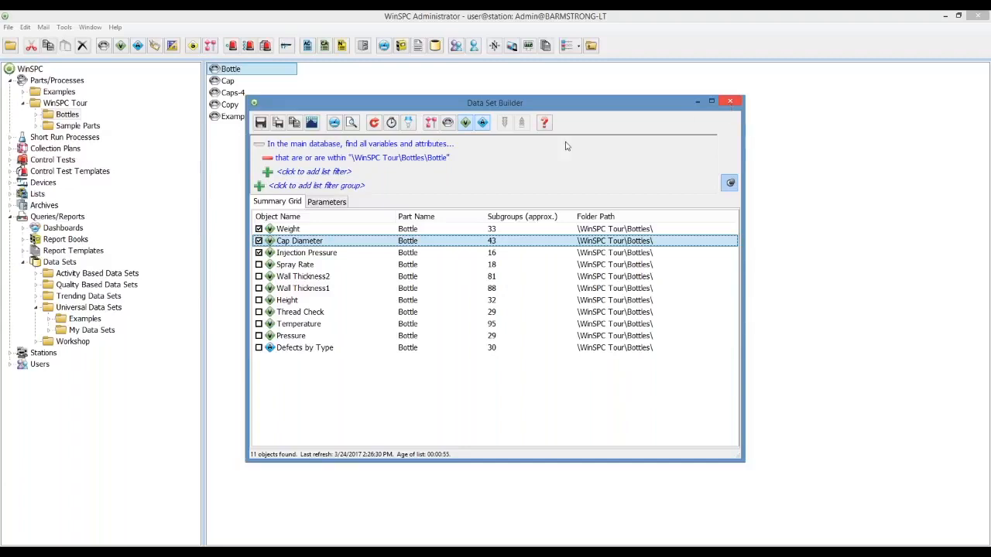
Step: Limit the query to attributes only, switch it to collection plans, and close it without saving
click(465, 124)
click(483, 124)
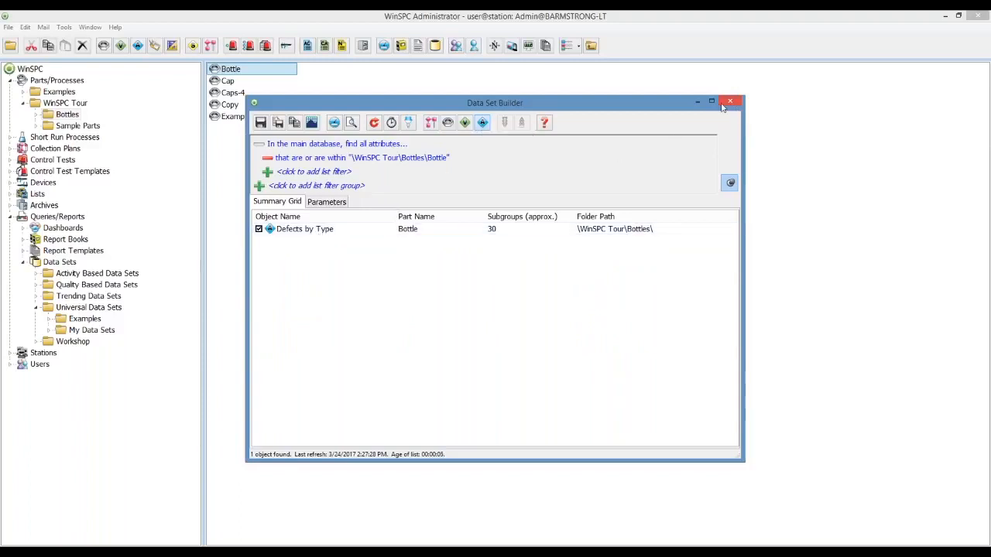
click(429, 122)
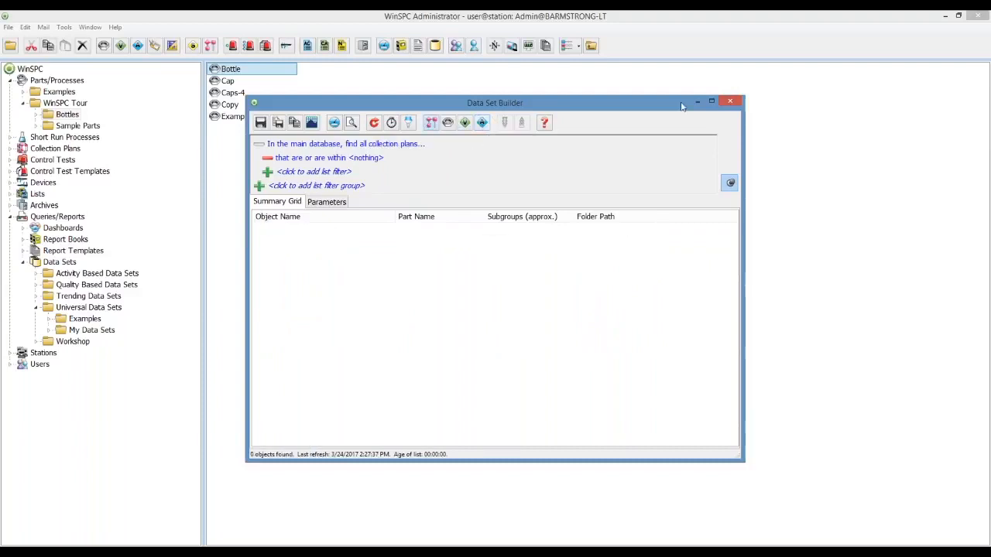
click(730, 102)
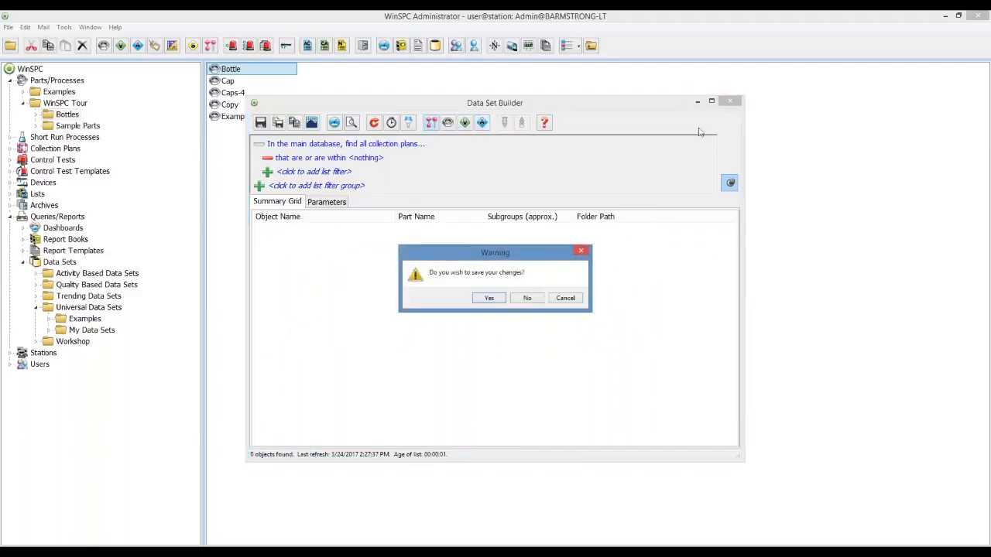
click(527, 298)
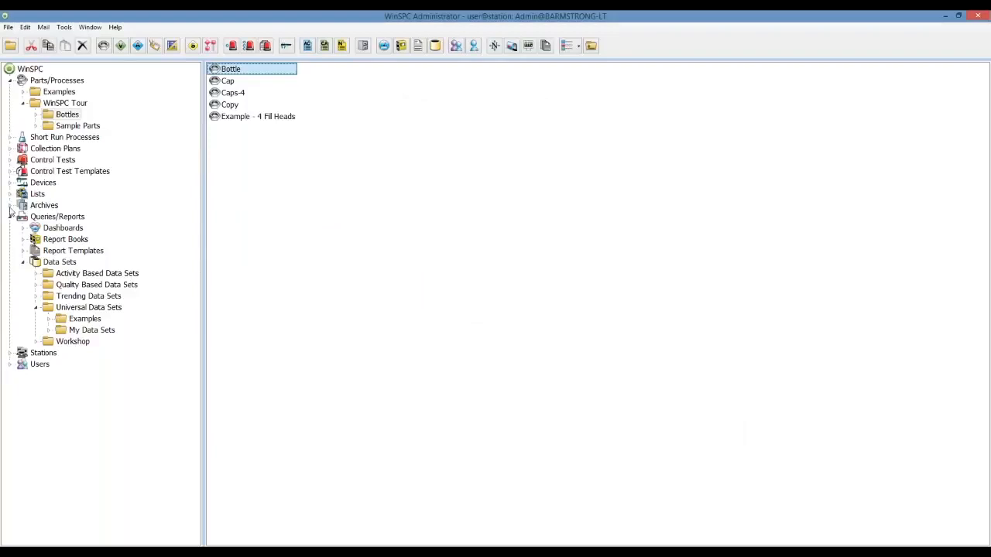
Step: Open the Bottle data set from the Workshop folder, examine its list filters, and close it
click(81, 345)
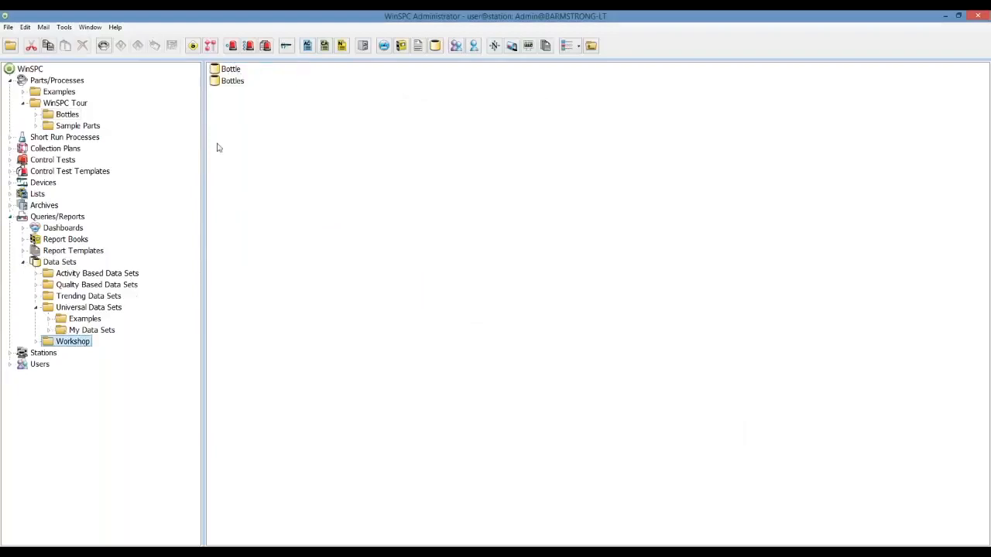
double_click(232, 70)
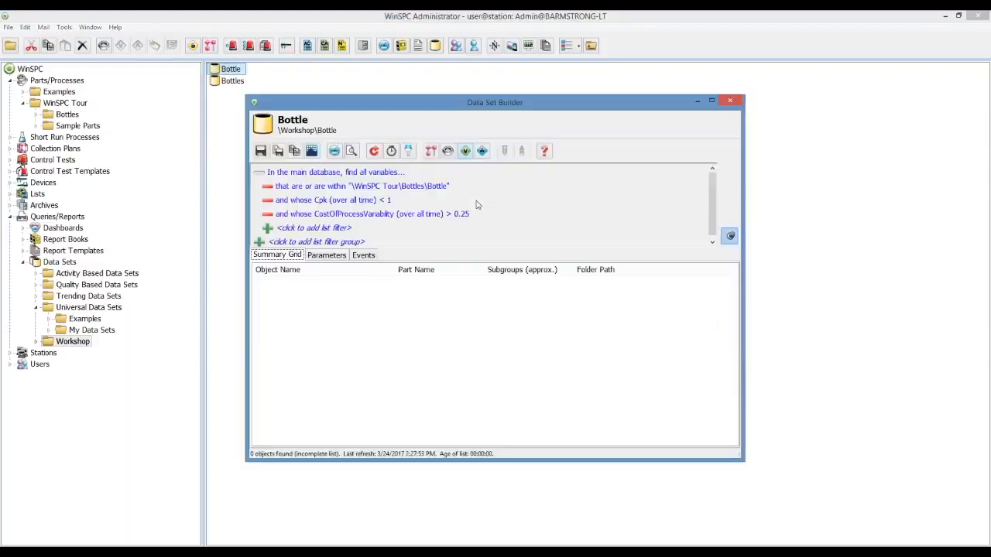
click(986, 361)
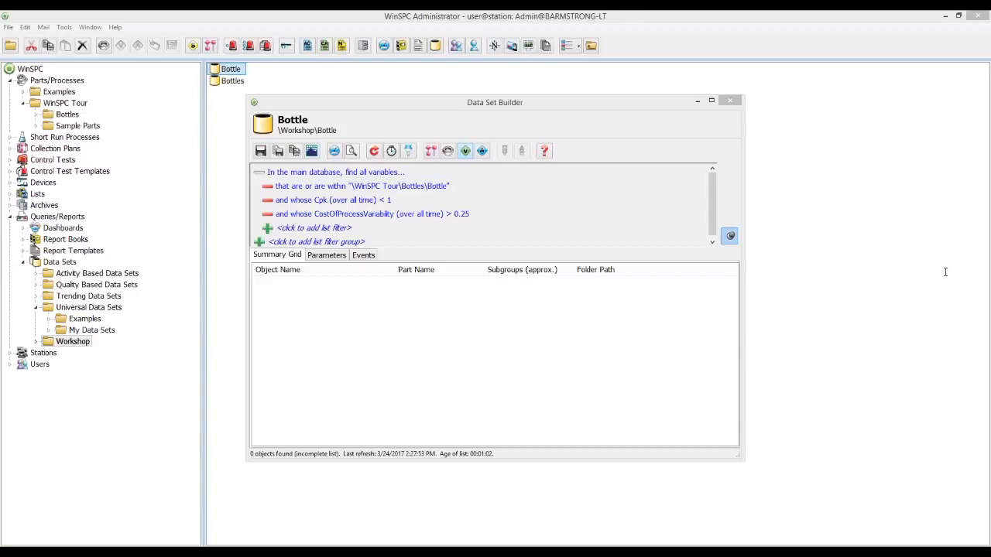
click(733, 101)
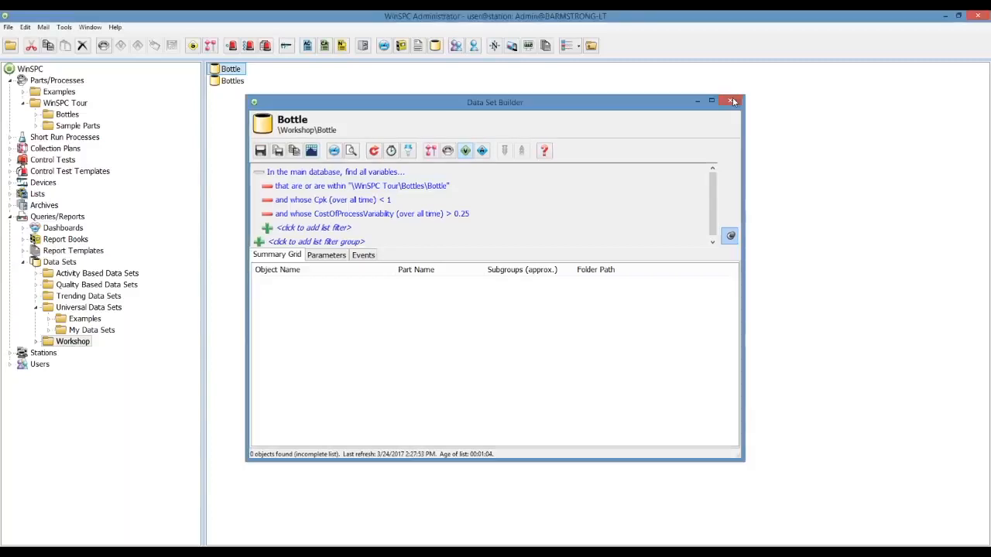
Step: Open this computer's station setup, set its launch mode to Dashboard Only, and choose the Chart Matrix - SL dashboard
click(45, 355)
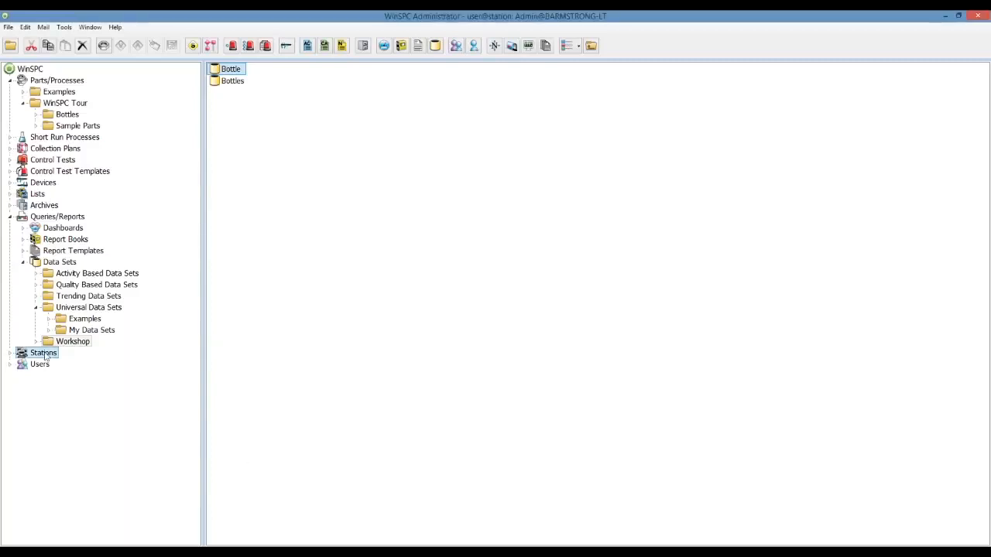
double_click(263, 94)
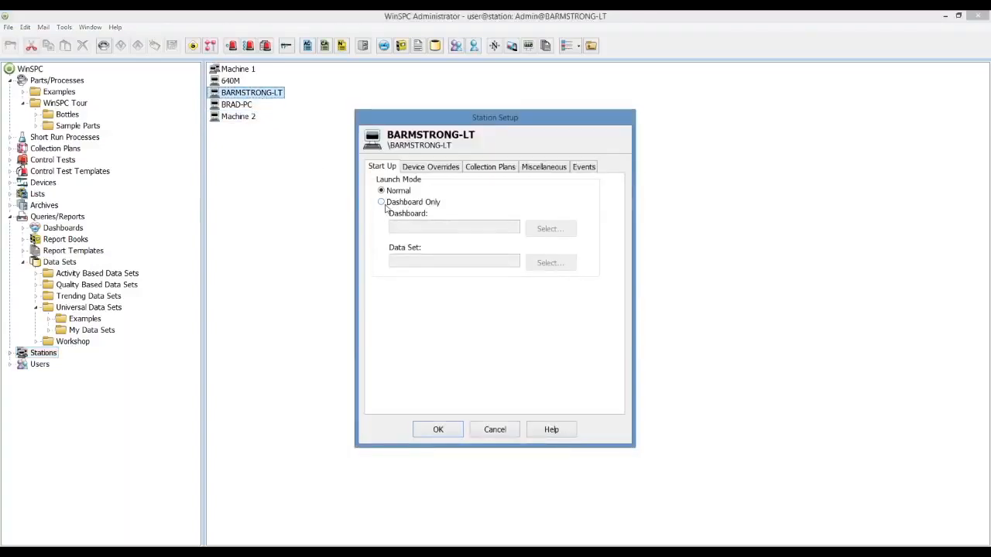
click(382, 205)
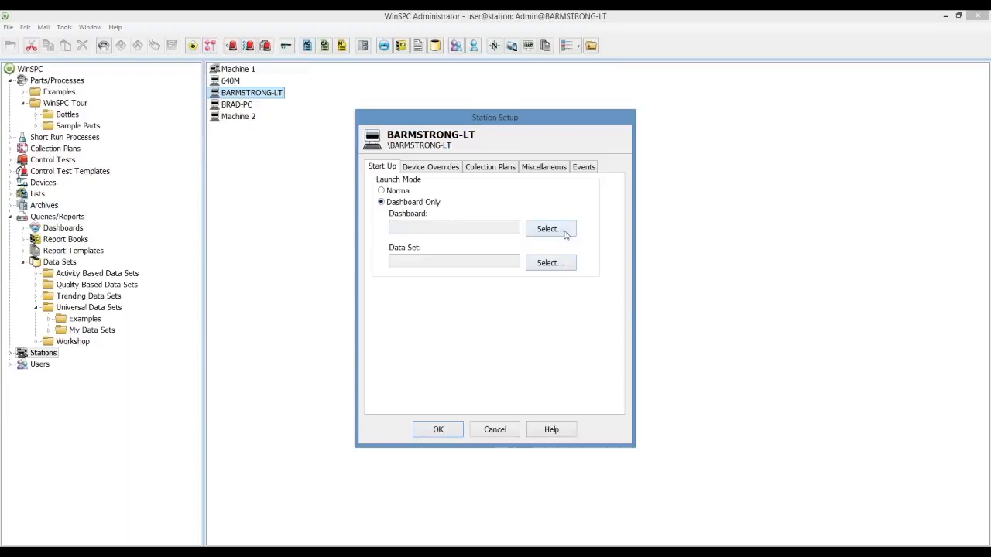
click(550, 229)
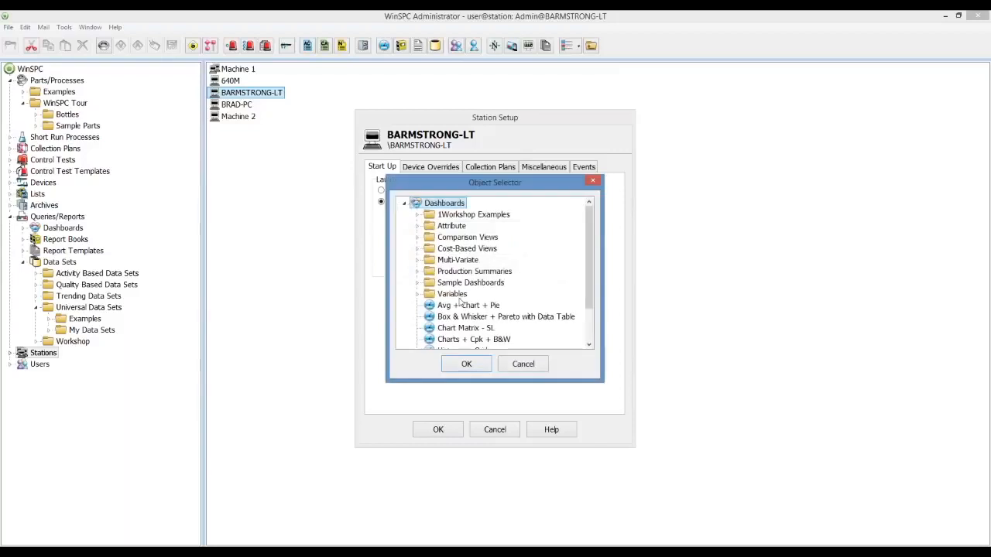
click(447, 330)
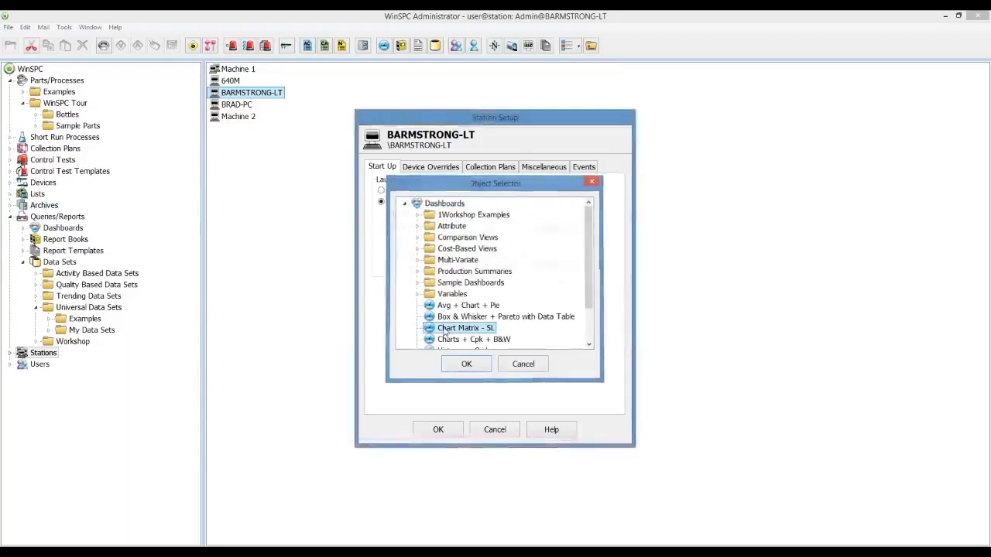
Step: Assign the Workshop folder's Bottle data set to the station's startup dashboard, and cancel the station setup
click(553, 264)
double_click(454, 260)
click(447, 272)
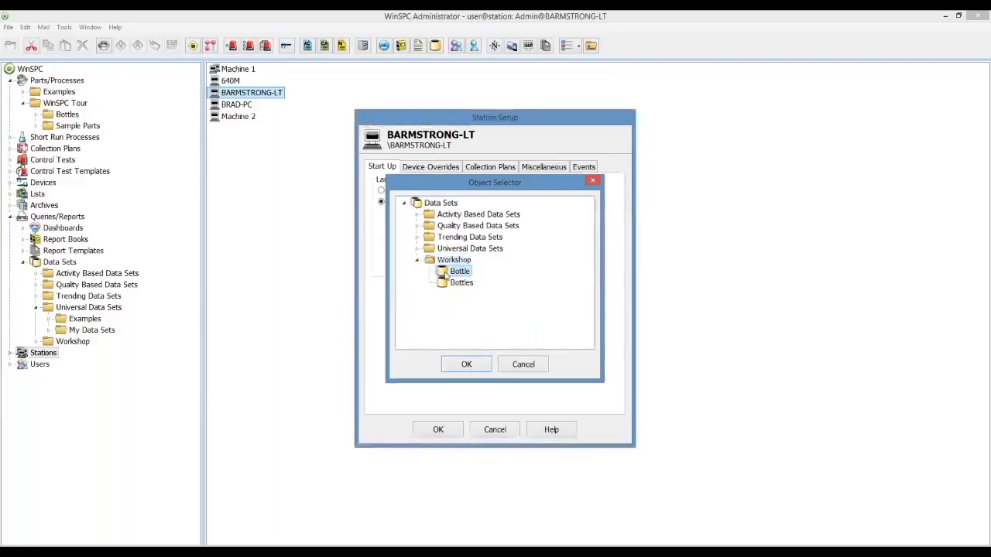
double_click(447, 272)
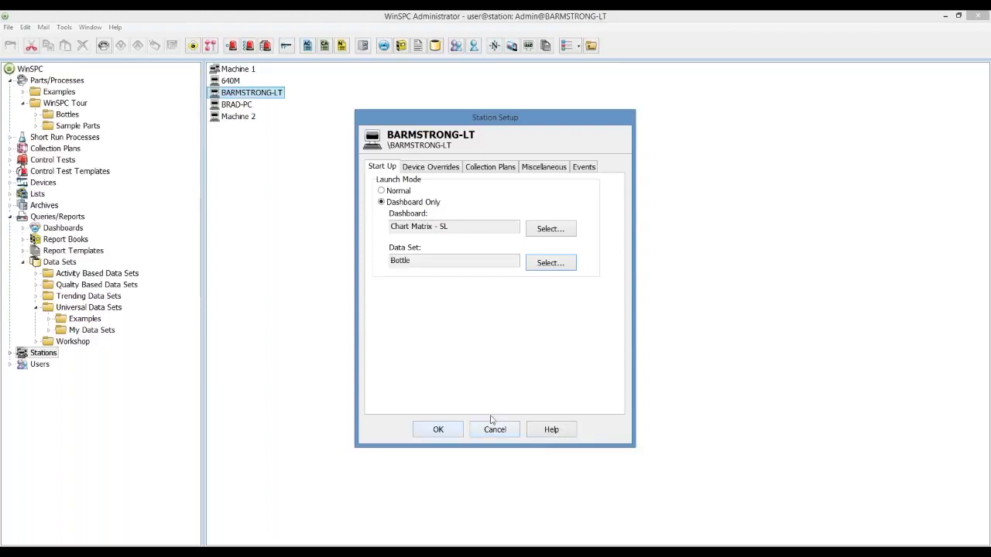
click(505, 432)
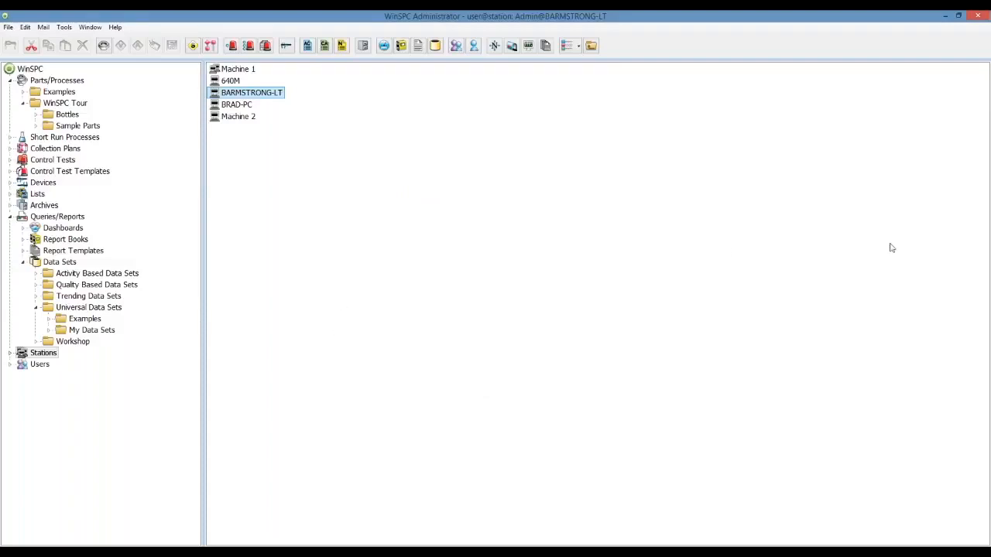
click(985, 265)
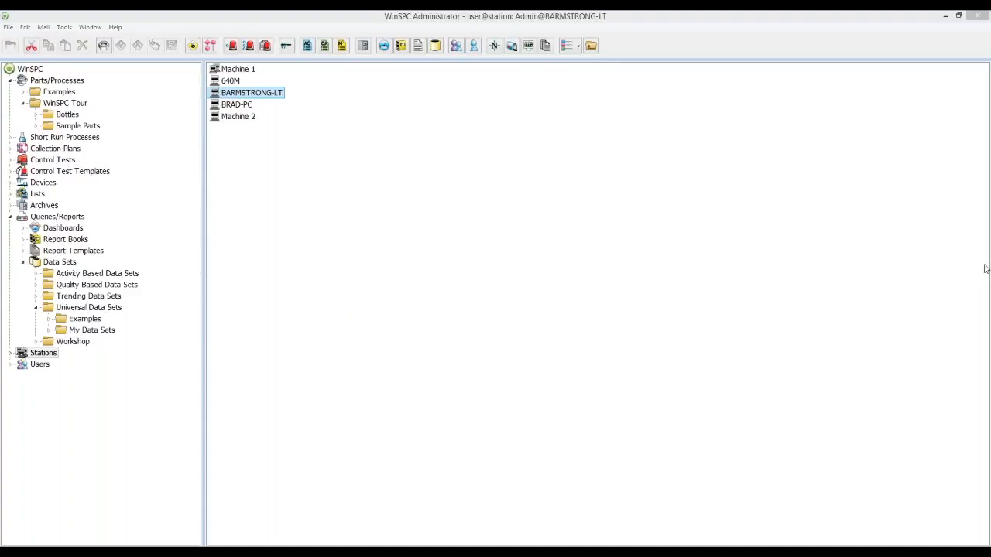